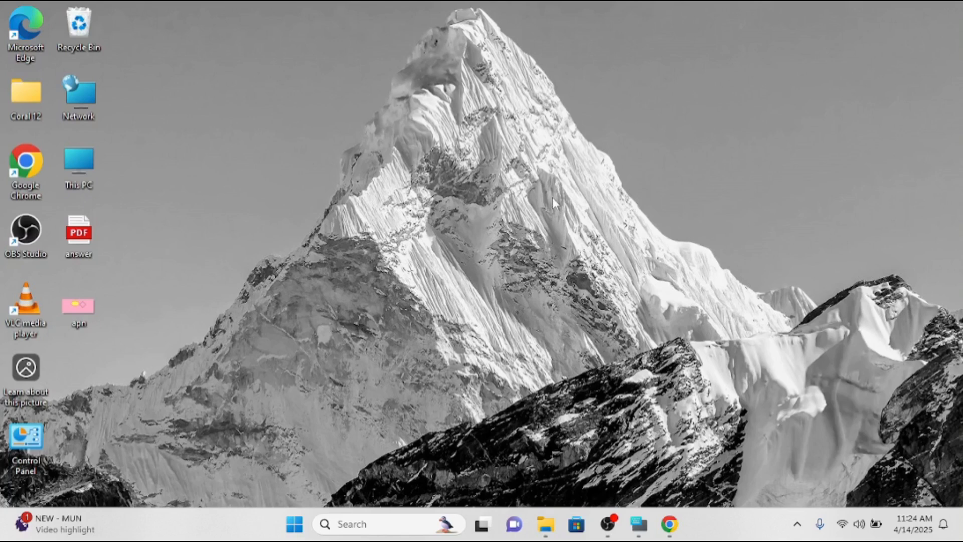
Refresh the desktop, then launch Paint by running mspaint from the Run dialog.
right_click(624, 122)
click(652, 185)
key(super+r)
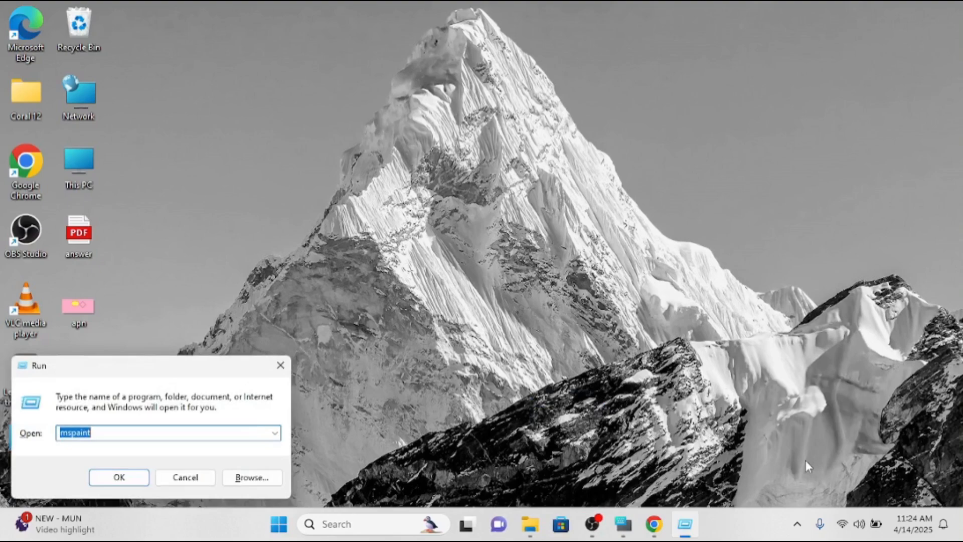
key(Return)
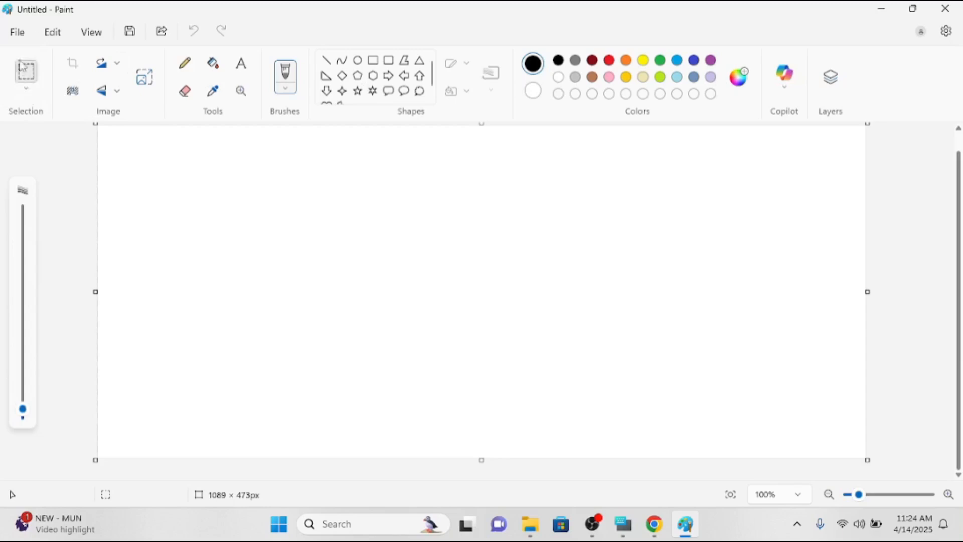
Draw a black hexagon outline near the centre of the canvas.
click(26, 88)
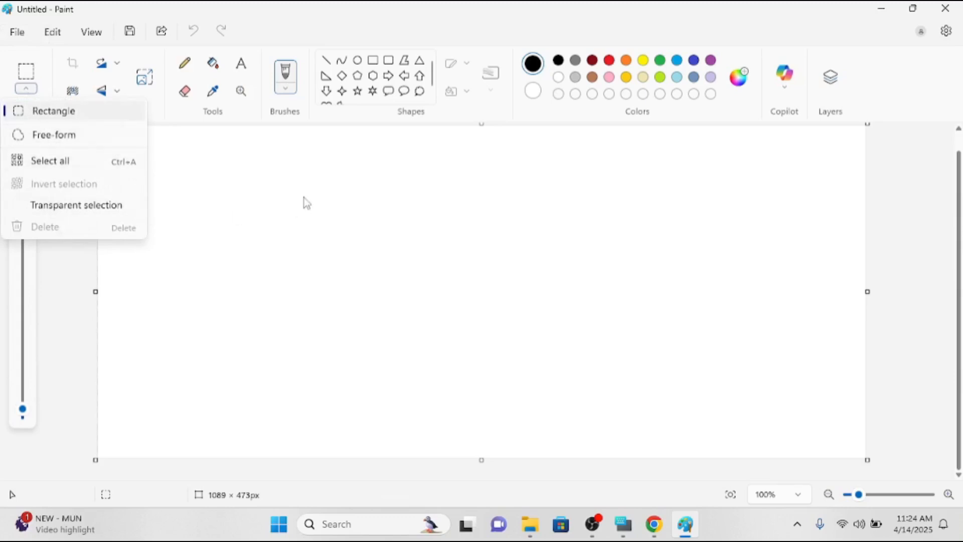
click(366, 78)
click(372, 75)
drag(342, 204, 477, 301)
Draw a black diamond outline just left of the hexagon.
click(342, 75)
drag(250, 212, 332, 303)
click(382, 275)
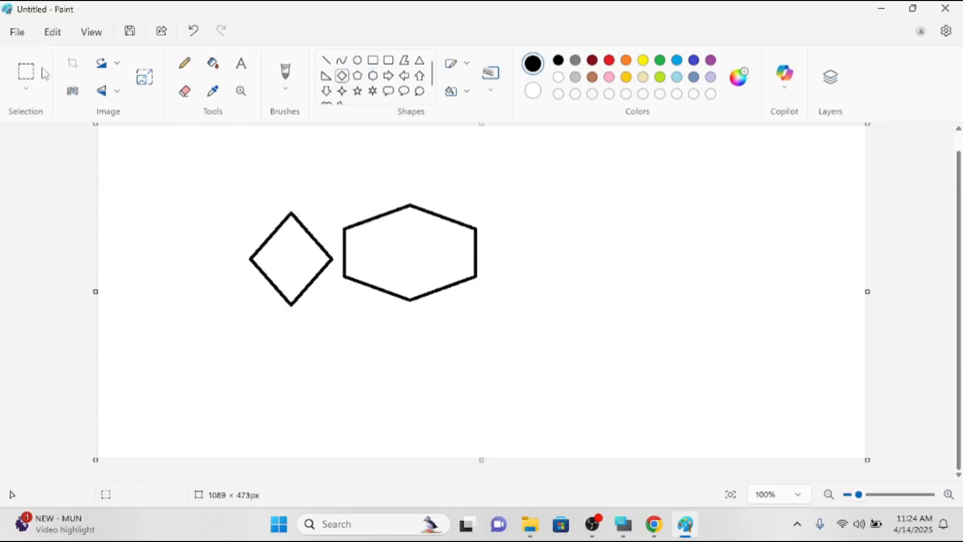
click(26, 88)
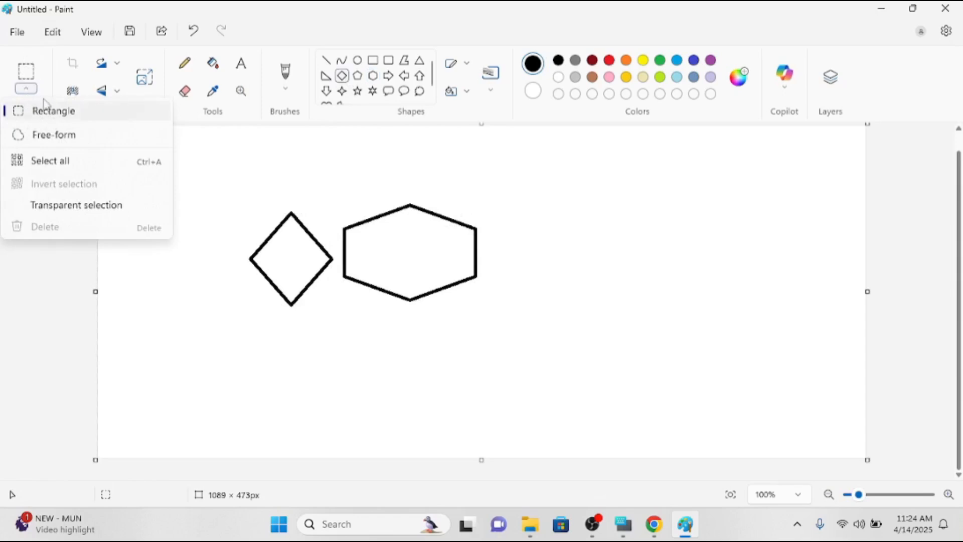
Draw a larger diamond around the first and nudge both diamonds with a rectangular selection.
click(247, 179)
drag(227, 205, 360, 305)
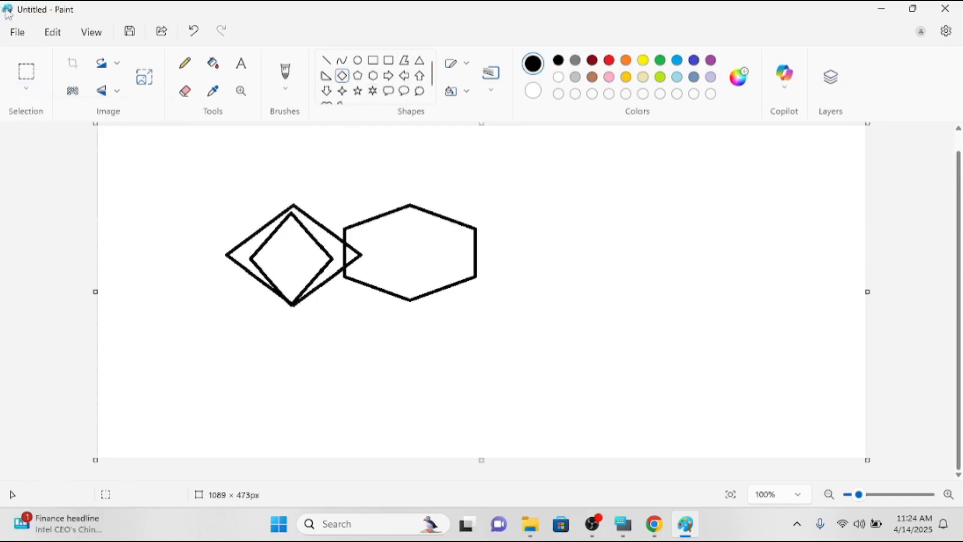
click(26, 71)
drag(230, 167, 380, 315)
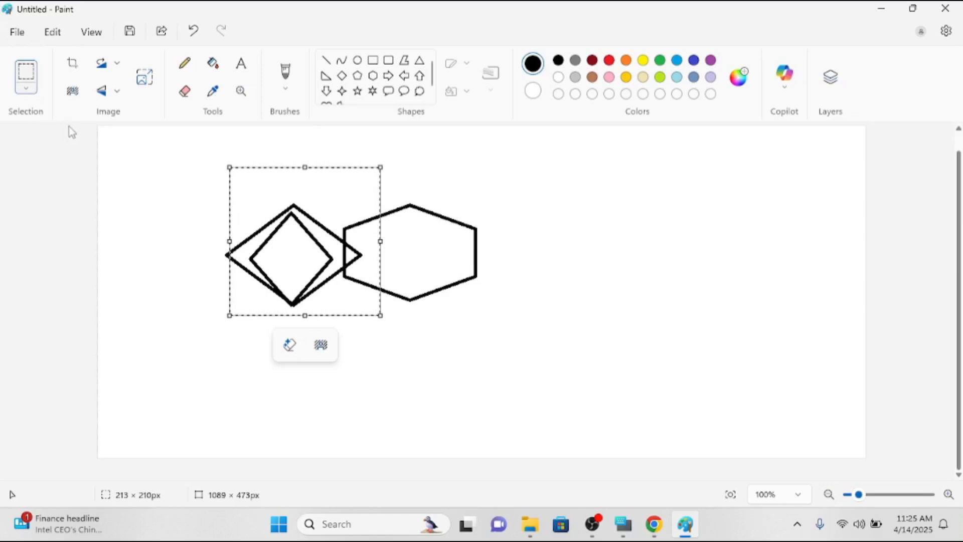
mouse_move(282, 193)
mouse_down()
mouse_move(266, 206)
mouse_move(230, 176)
mouse_move(283, 188)
mouse_up()
click(470, 168)
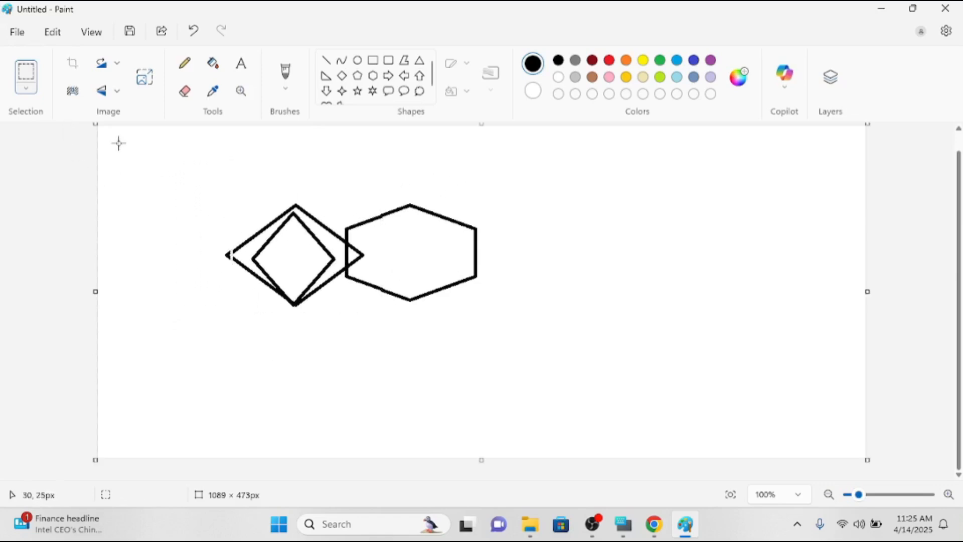
Lasso part of the shapes with free-form selection and drag that piece to the right.
click(29, 94)
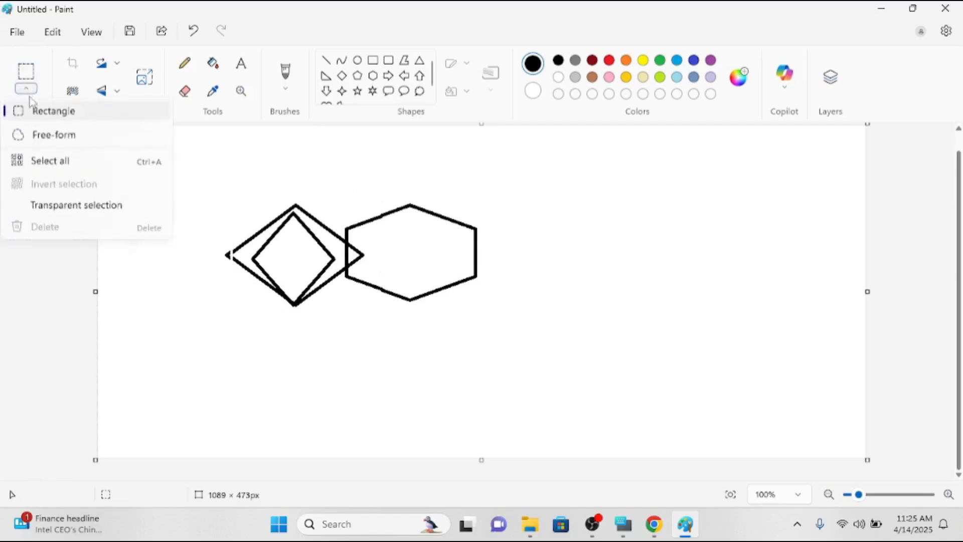
click(36, 134)
mouse_move(284, 179)
mouse_down()
mouse_move(233, 179)
mouse_move(269, 275)
mouse_move(243, 326)
mouse_move(464, 321)
mouse_move(476, 265)
mouse_up()
drag(471, 236, 452, 211)
drag(396, 235, 679, 287)
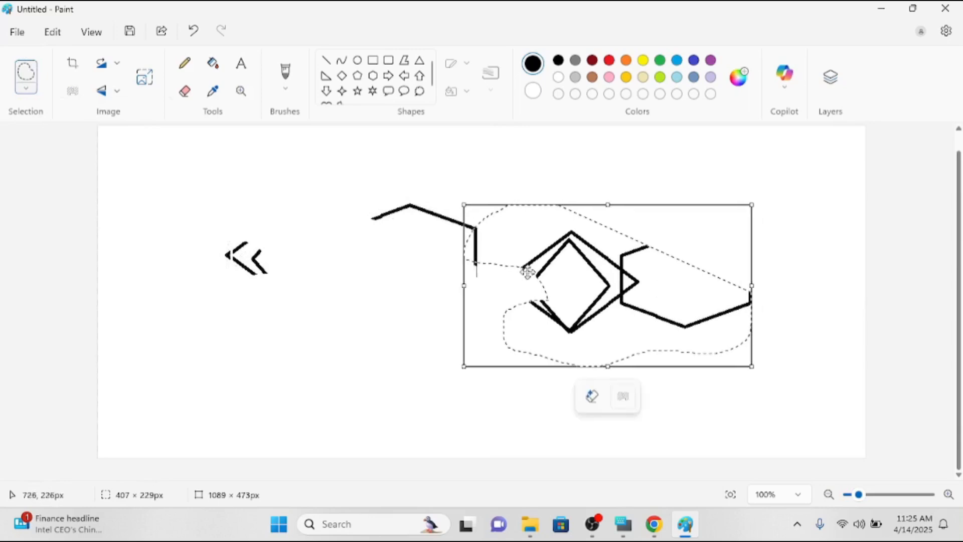
click(458, 176)
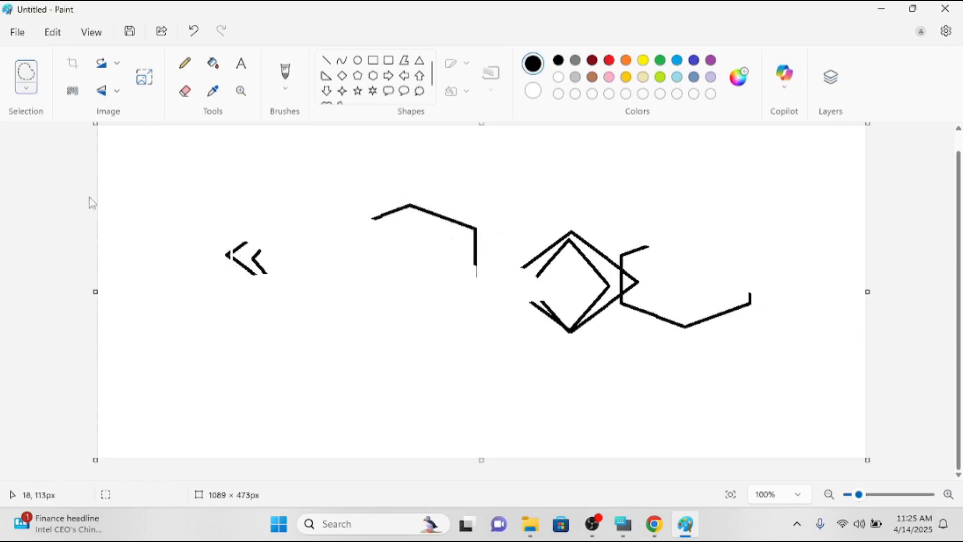
Use Select all and then Delete to wipe every shape and line fragment off the canvas.
click(29, 92)
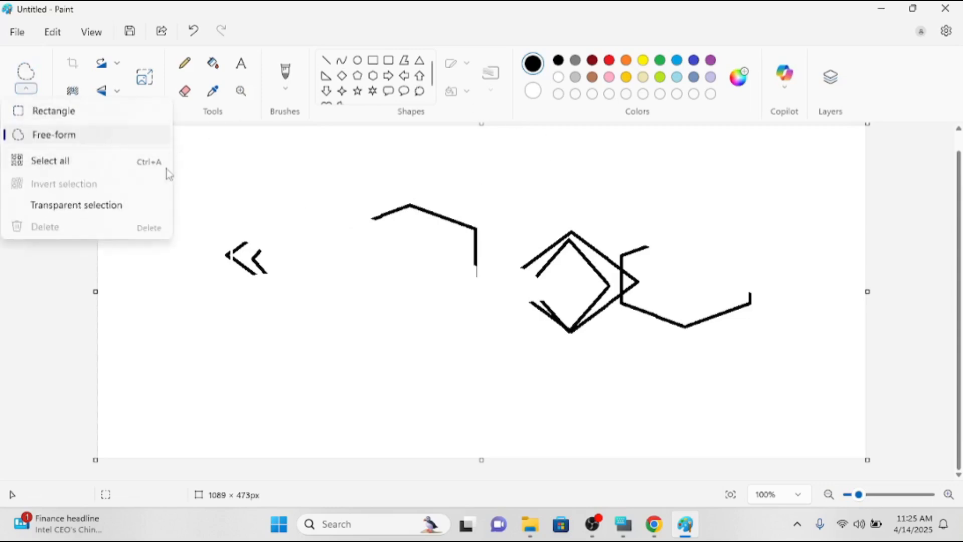
click(127, 165)
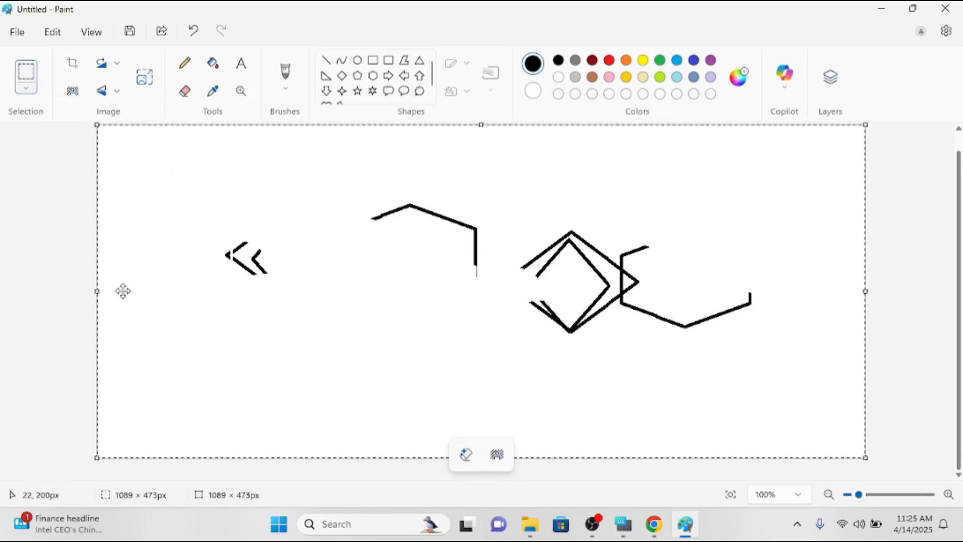
click(31, 89)
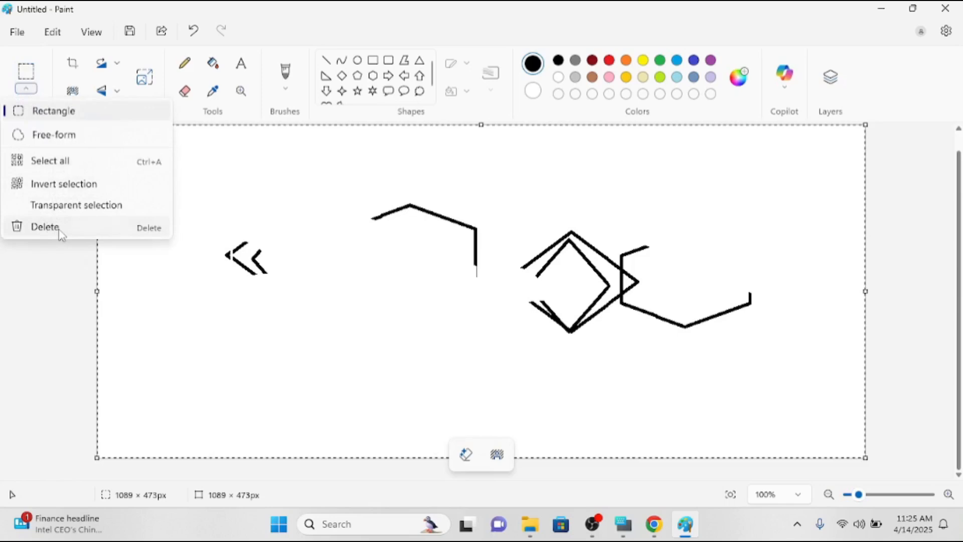
click(45, 227)
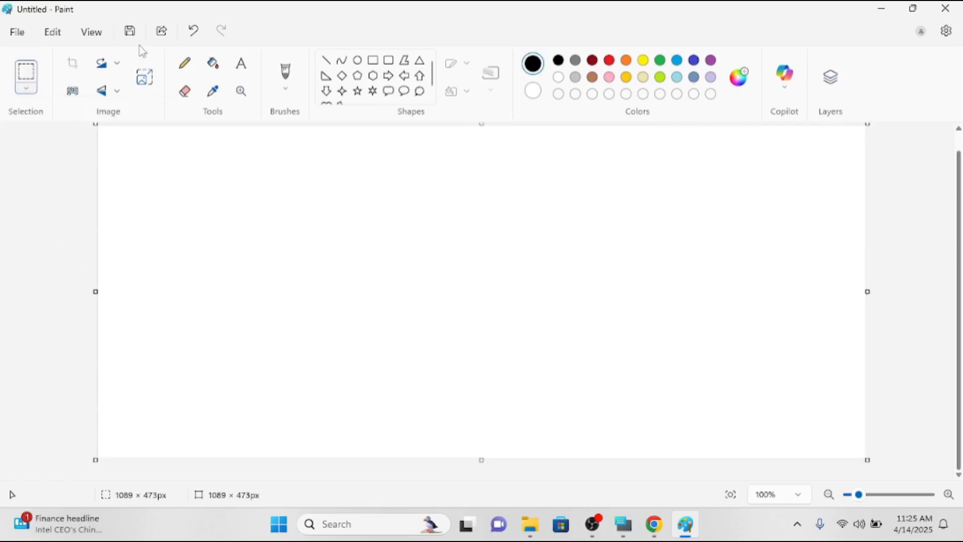
click(30, 94)
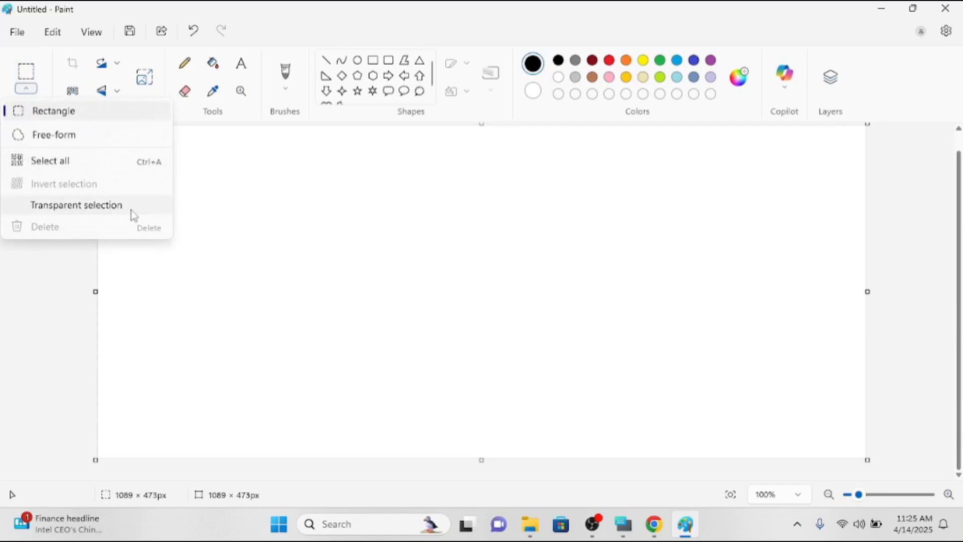
Switch the colour to red and draw a heart outline in the middle of the canvas.
click(246, 212)
click(357, 76)
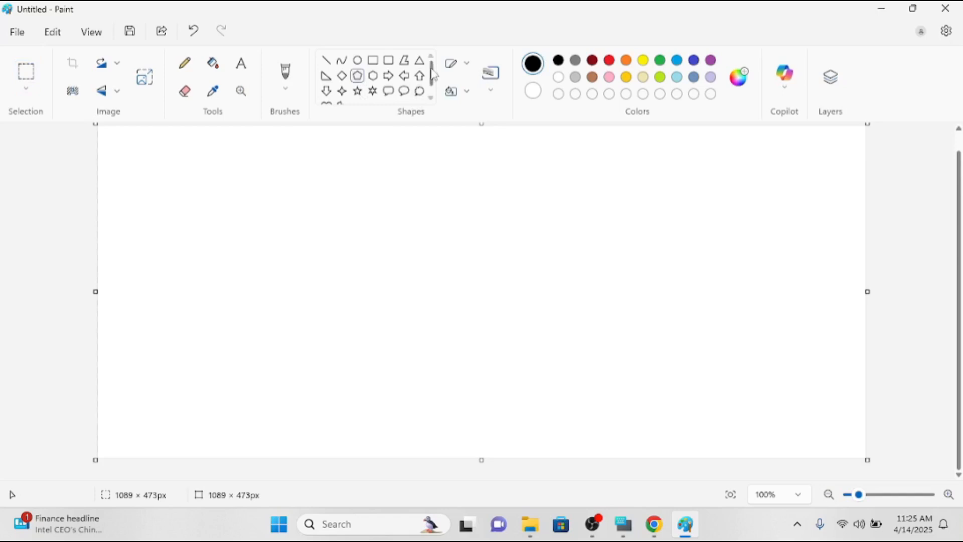
click(612, 61)
scroll(437, 76, down, 1)
click(326, 94)
drag(368, 221, 440, 289)
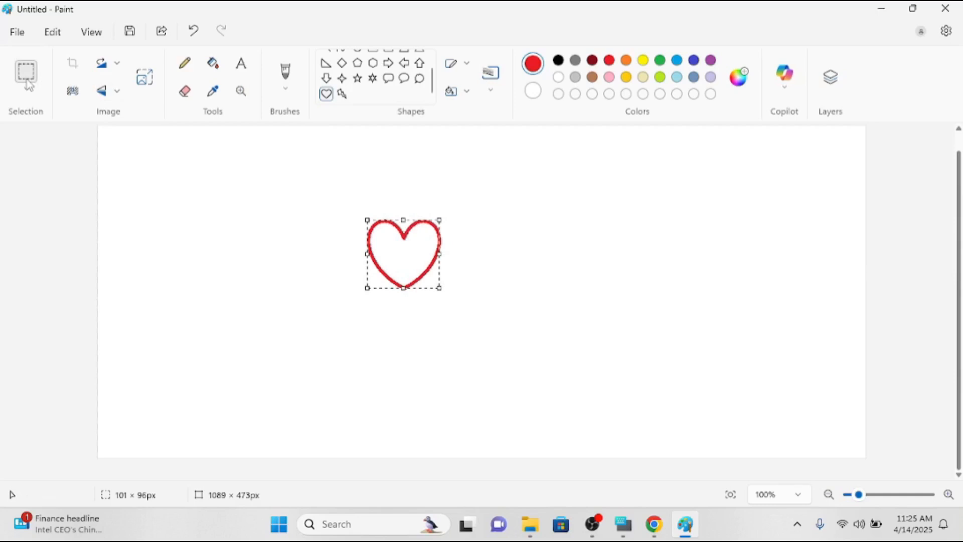
Delete an accidental small heart and rectangle-select the remaining red heart.
click(28, 81)
click(28, 82)
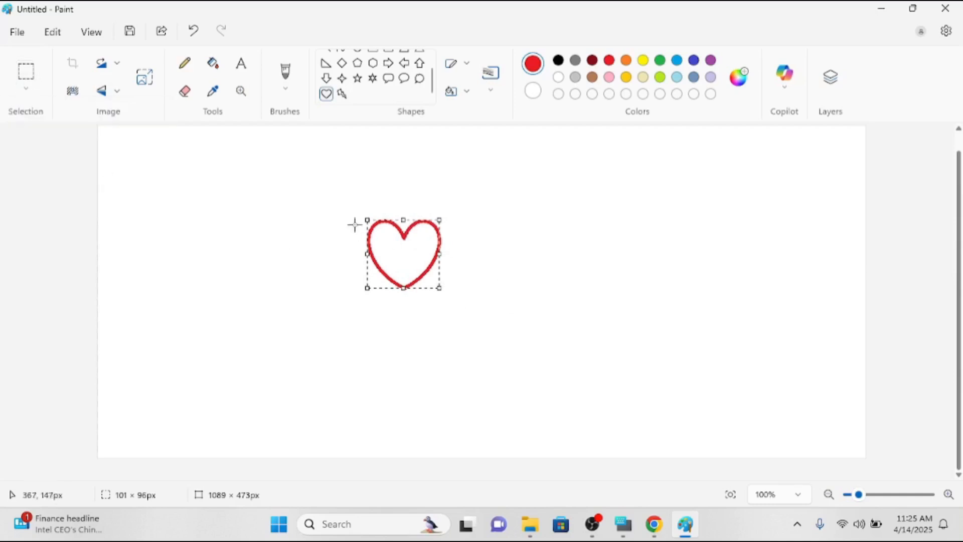
drag(349, 201, 404, 251)
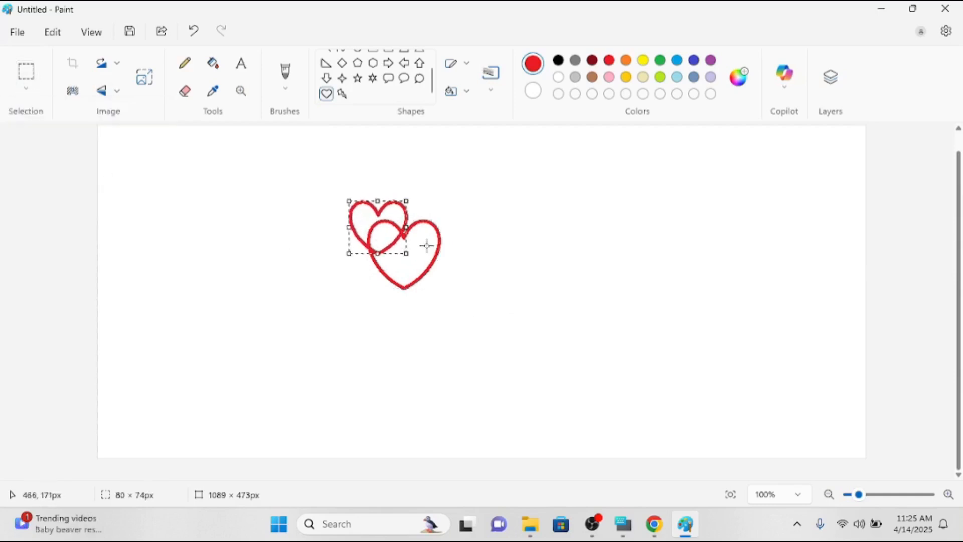
key(Delete)
click(20, 85)
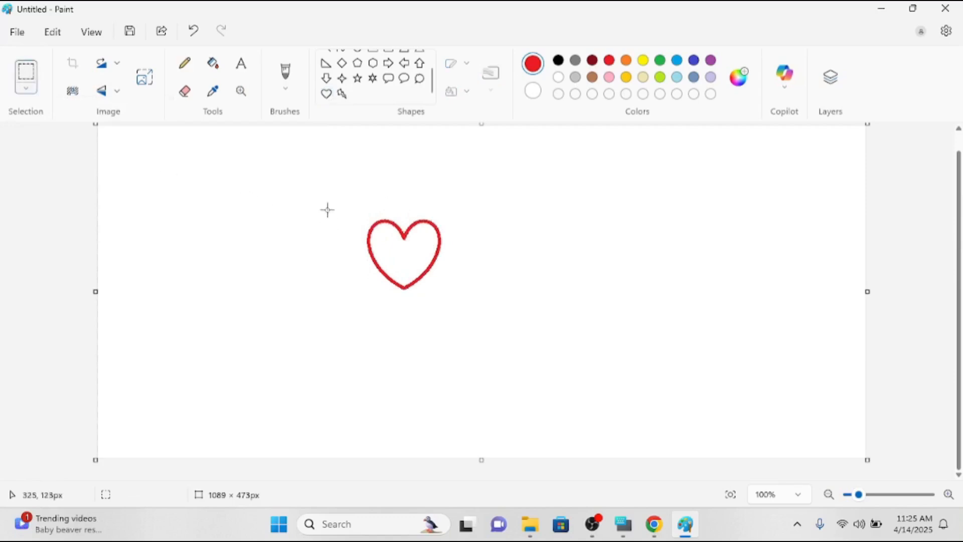
drag(354, 209, 446, 297)
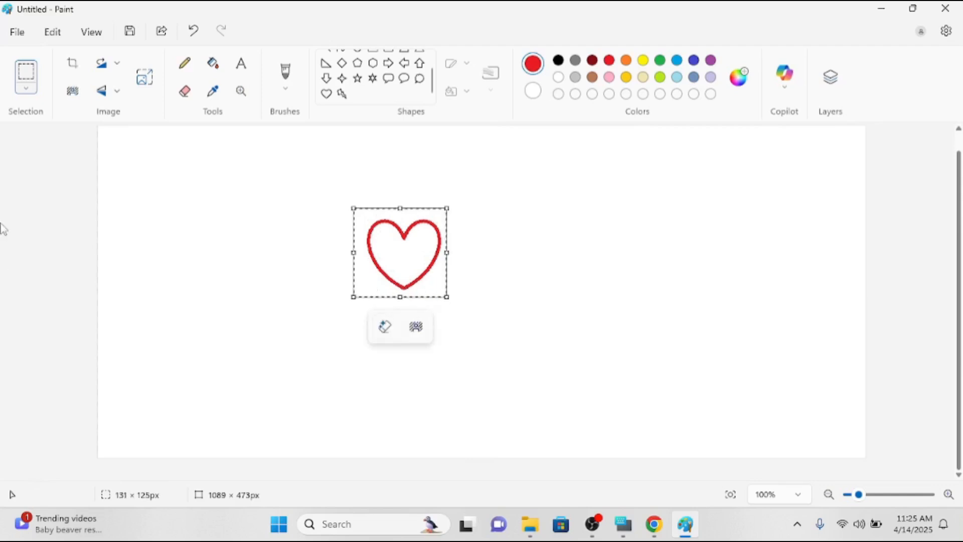
Turn on Transparent selection in the Select options.
click(26, 88)
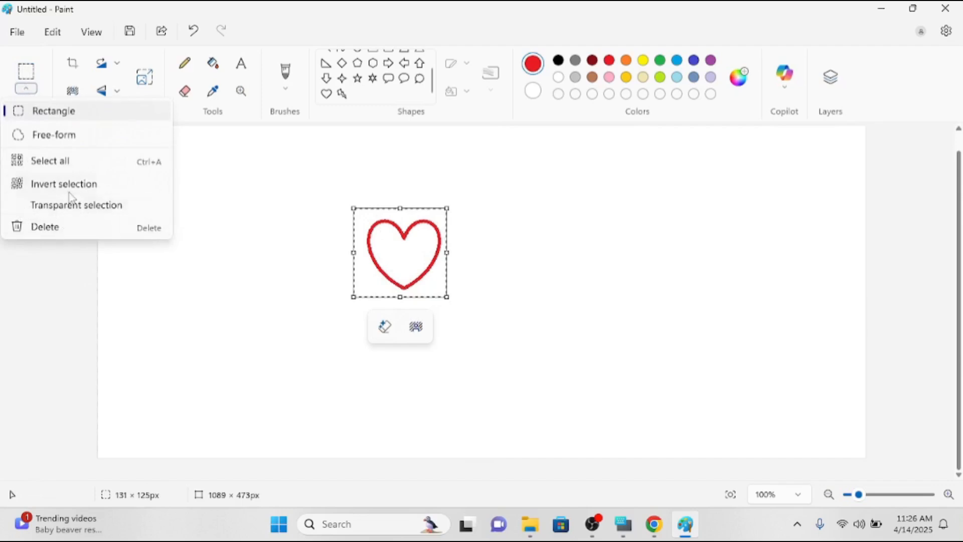
click(47, 212)
click(27, 90)
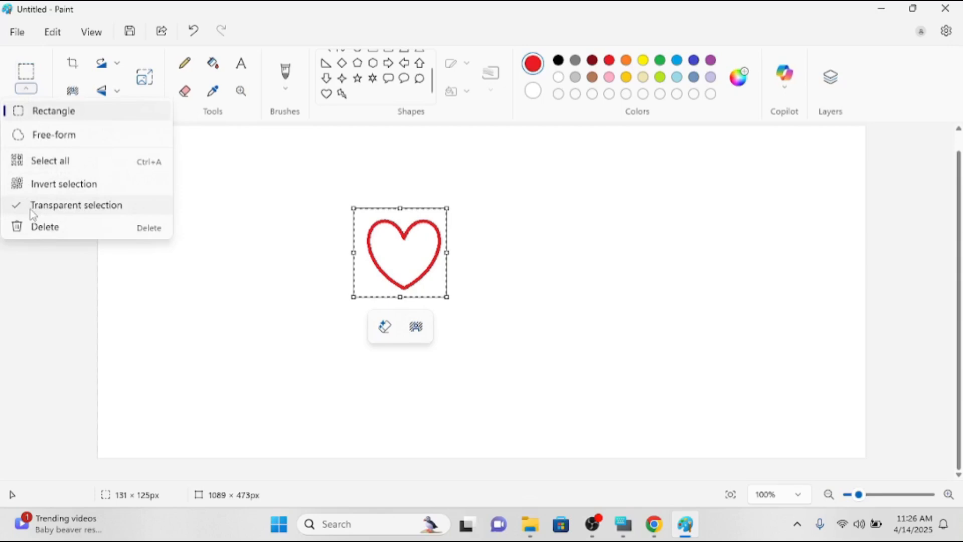
click(237, 251)
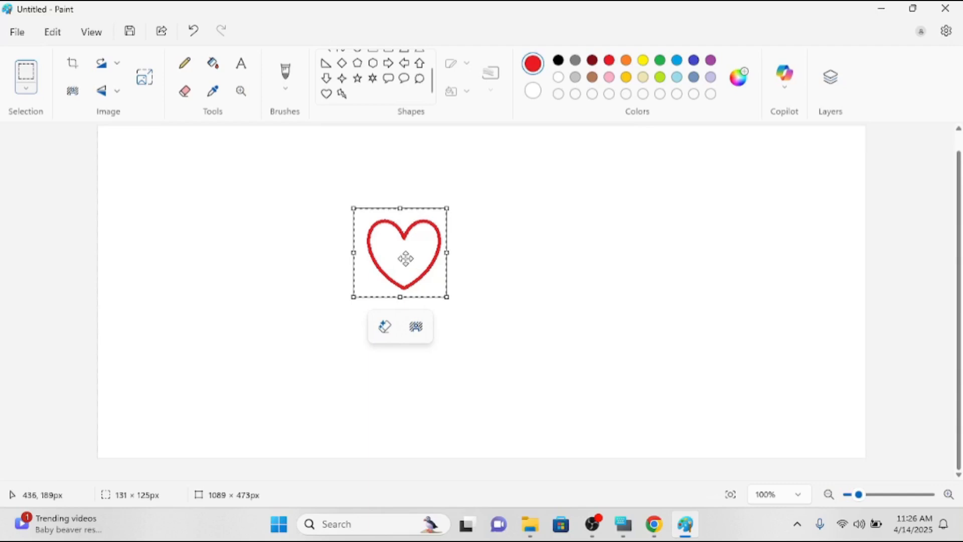
Drag the selected heart to stamp a trail of copies, then clear the canvas with Ctrl+A and Delete.
click(407, 259)
mouse_move(408, 258)
mouse_down()
mouse_move(523, 197)
mouse_move(531, 277)
mouse_move(611, 312)
mouse_move(733, 177)
mouse_move(300, 266)
mouse_move(464, 340)
mouse_move(434, 382)
mouse_move(592, 390)
mouse_move(758, 352)
mouse_move(788, 324)
mouse_move(586, 161)
mouse_move(28, 216)
mouse_move(206, 357)
mouse_move(205, 401)
mouse_move(268, 368)
mouse_move(172, 250)
mouse_move(224, 300)
mouse_move(423, 414)
mouse_move(620, 456)
mouse_move(760, 470)
mouse_move(792, 392)
mouse_move(813, 285)
mouse_move(801, 209)
mouse_move(469, 275)
mouse_move(273, 196)
mouse_move(175, 206)
mouse_move(168, 230)
mouse_up()
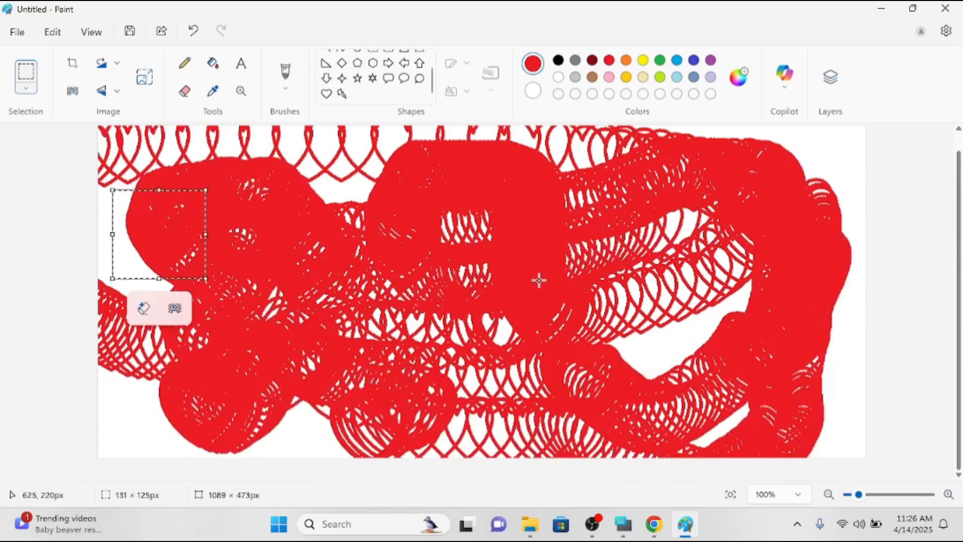
key(ctrl+a)
key(Delete)
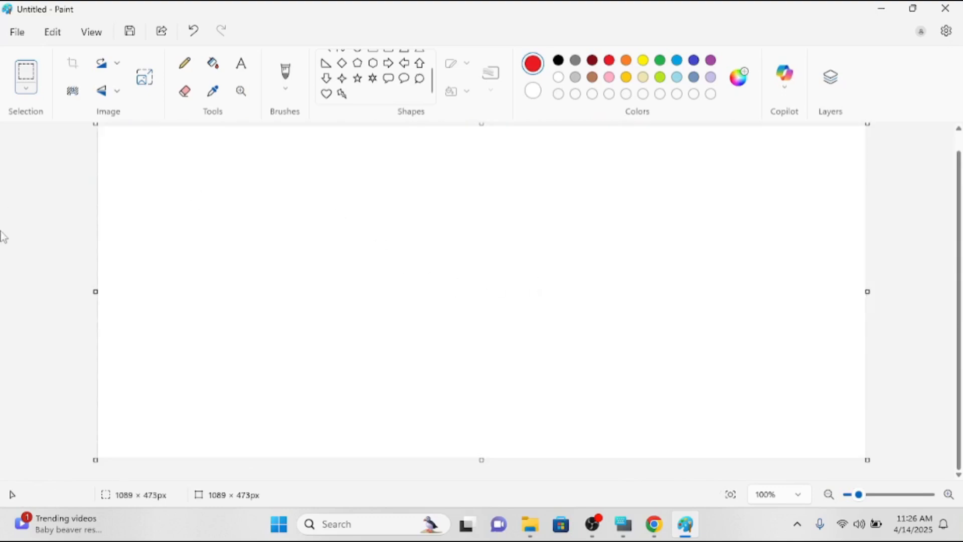
Draw a new red heart, select it, and turn off Transparent selection.
click(326, 93)
drag(366, 199, 466, 301)
click(25, 72)
drag(334, 174, 483, 315)
click(26, 93)
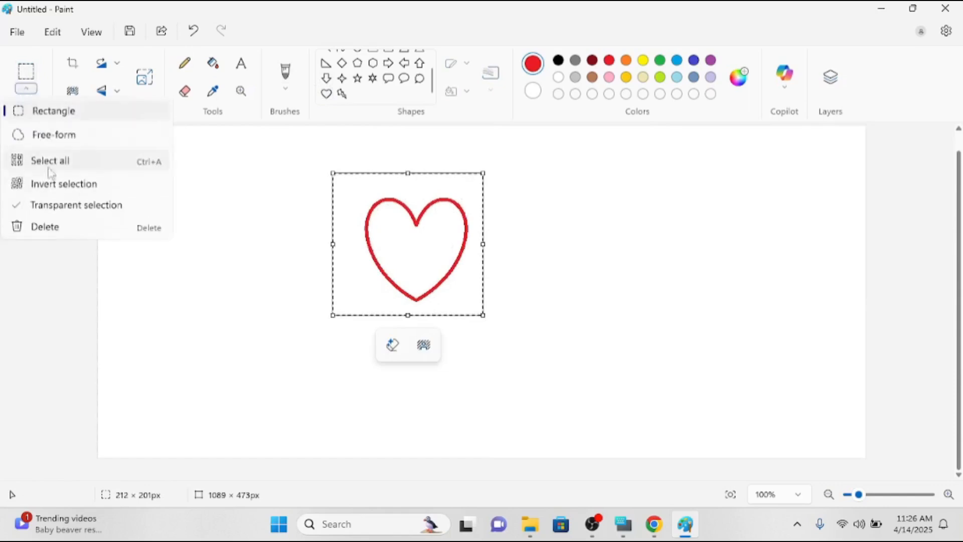
click(50, 210)
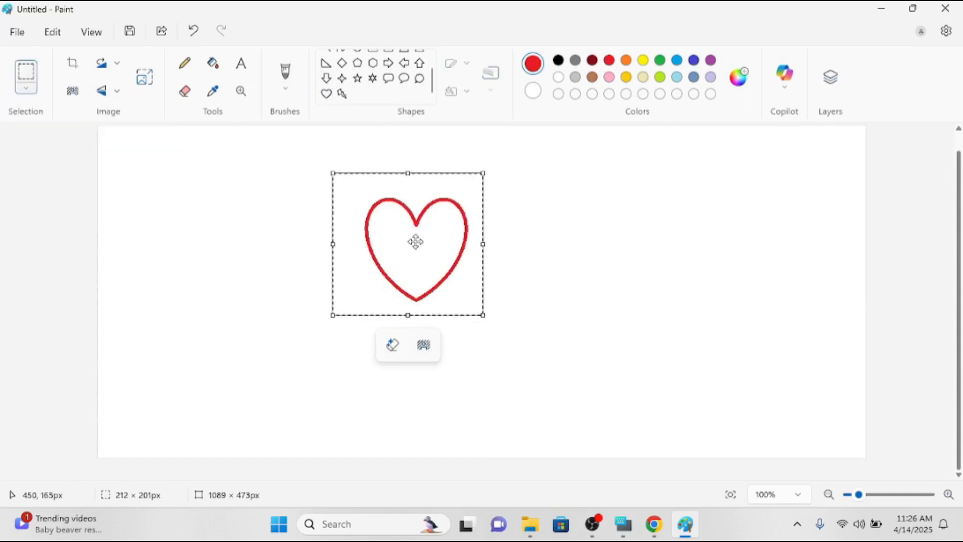
Stamp a trail of heart copies toward the lower right, then select all and delete.
drag(417, 250, 417, 250)
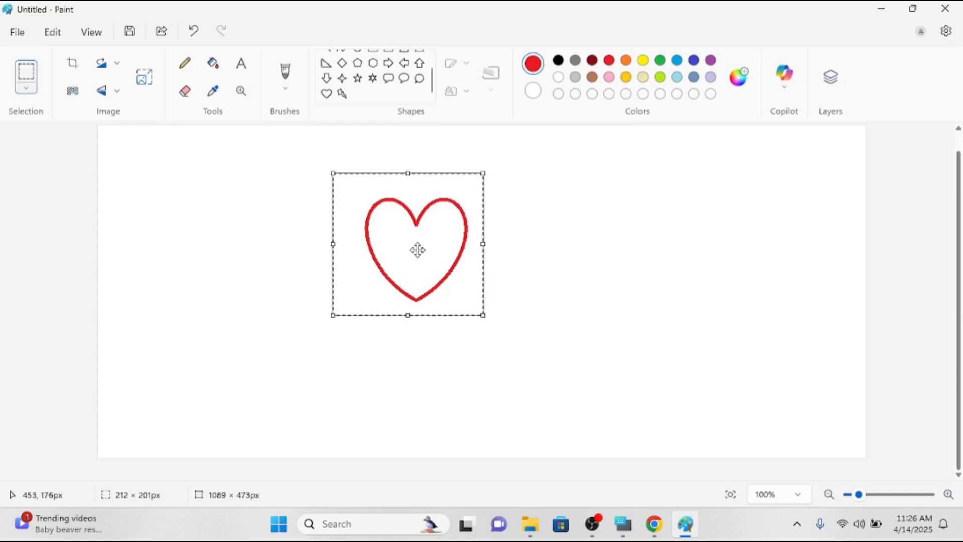
mouse_move(417, 250)
mouse_down()
mouse_move(568, 266)
mouse_move(272, 378)
mouse_move(295, 235)
mouse_move(670, 206)
mouse_move(795, 351)
mouse_move(692, 339)
mouse_up()
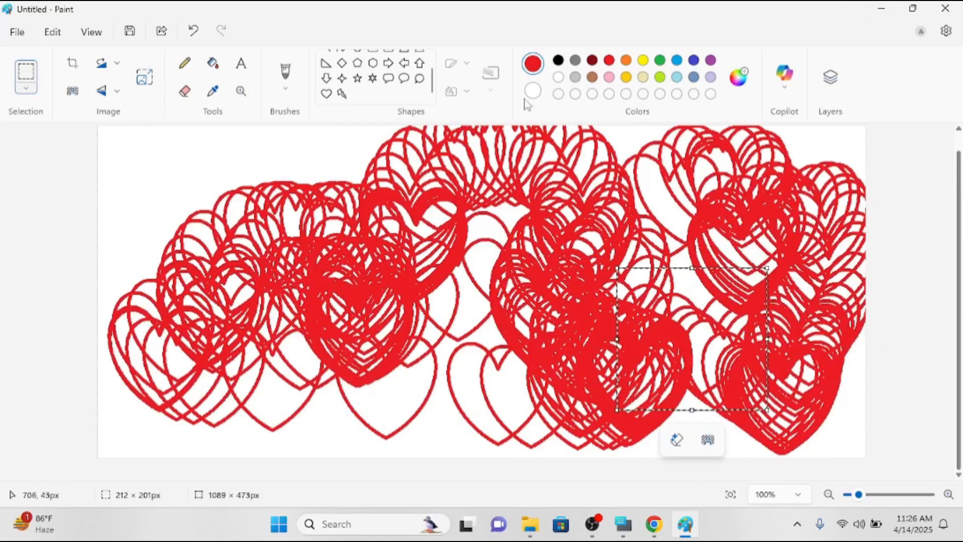
key(ctrl+a)
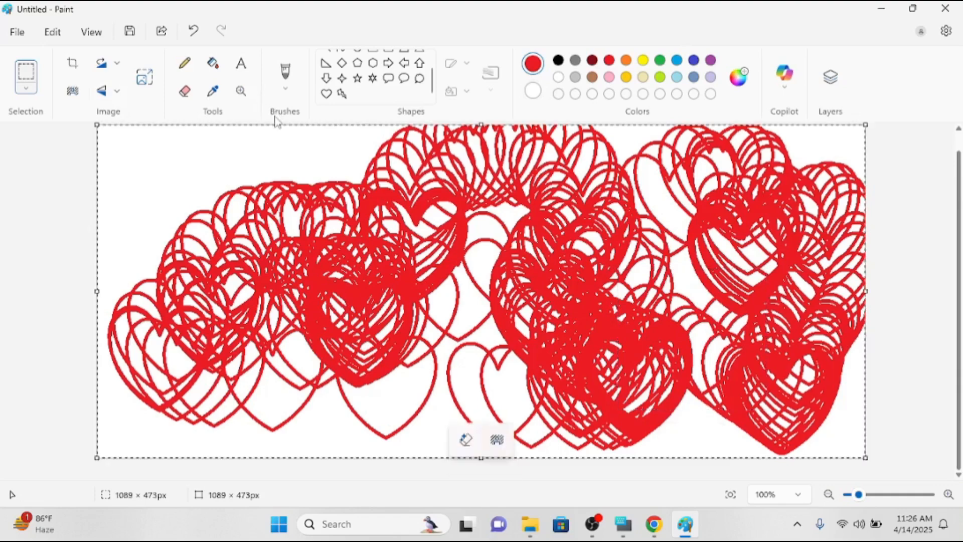
key(Delete)
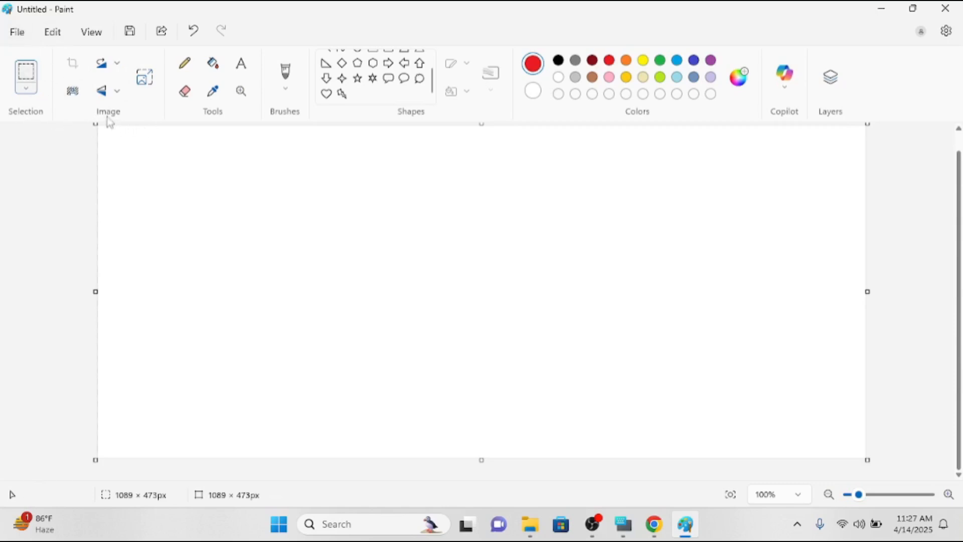
Draw a red diamond near top centre, a down arrow to the right and a lightning bolt to the left.
click(342, 62)
drag(322, 162, 393, 225)
click(326, 78)
drag(475, 252, 562, 346)
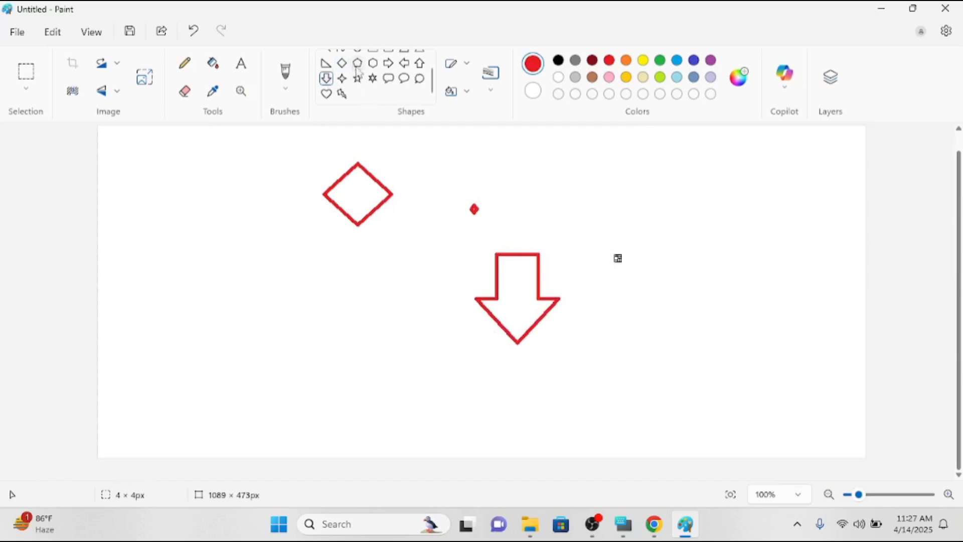
click(341, 94)
mouse_move(236, 217)
mouse_down()
mouse_move(282, 281)
mouse_move(322, 307)
mouse_up()
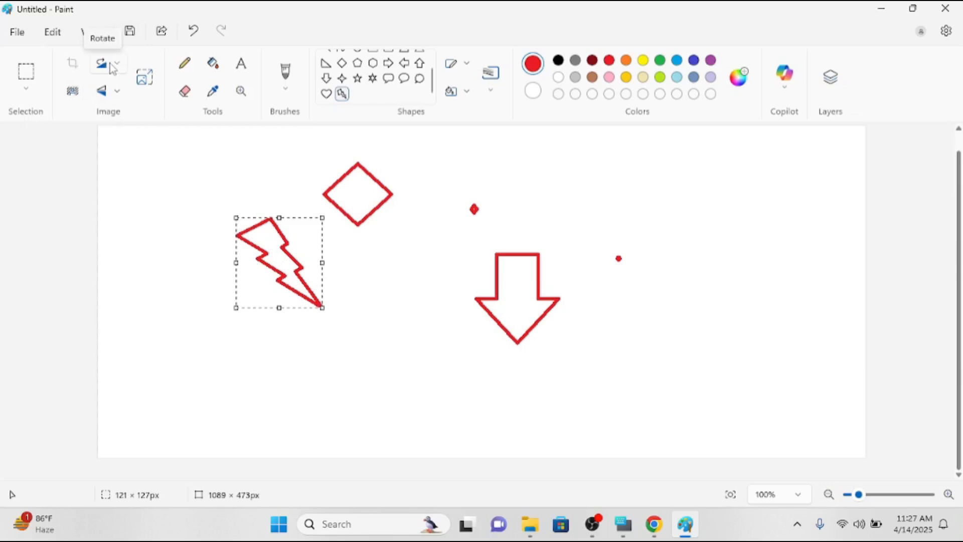
click(110, 66)
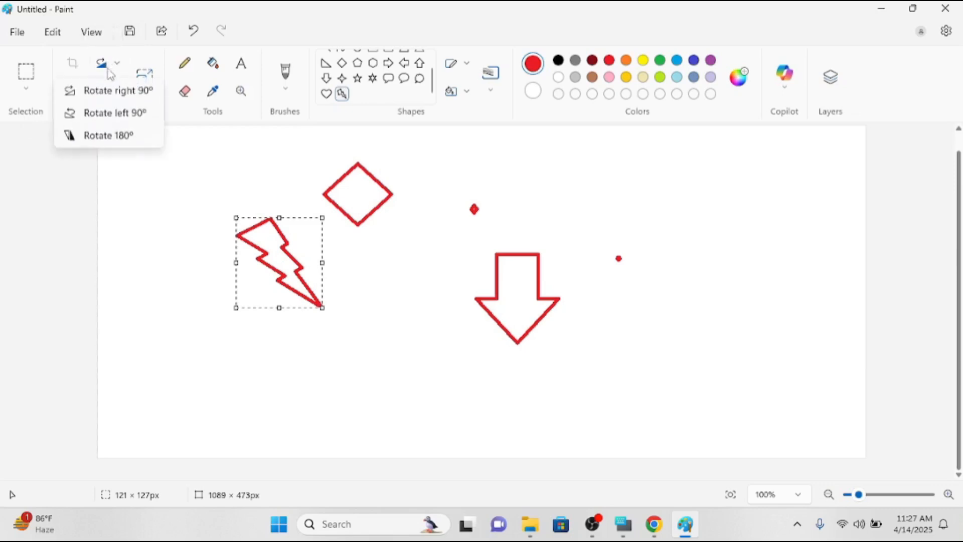
click(144, 96)
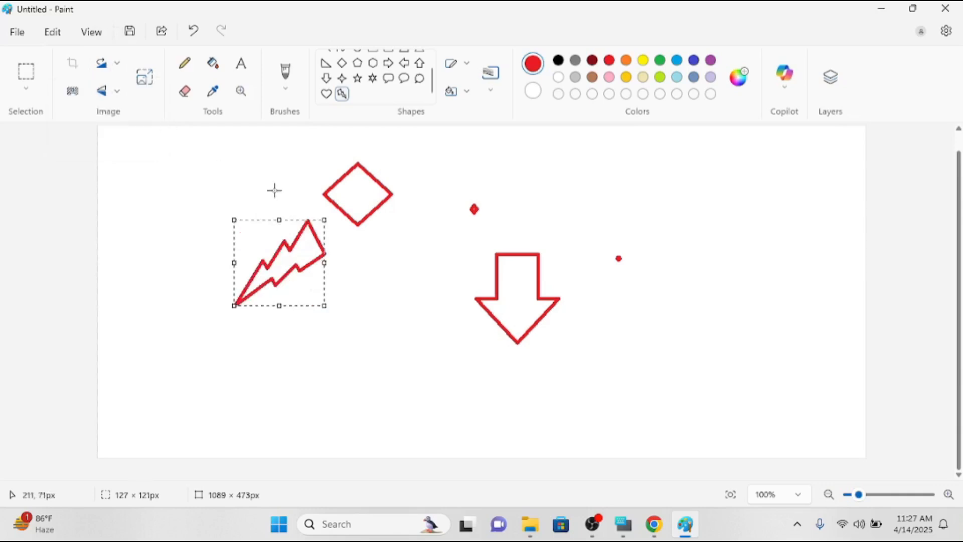
click(110, 66)
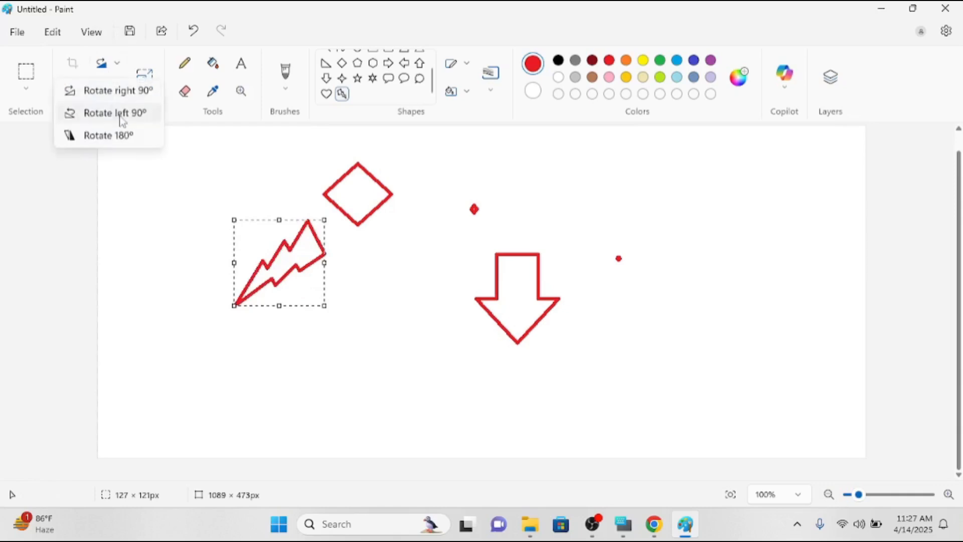
click(123, 114)
click(114, 67)
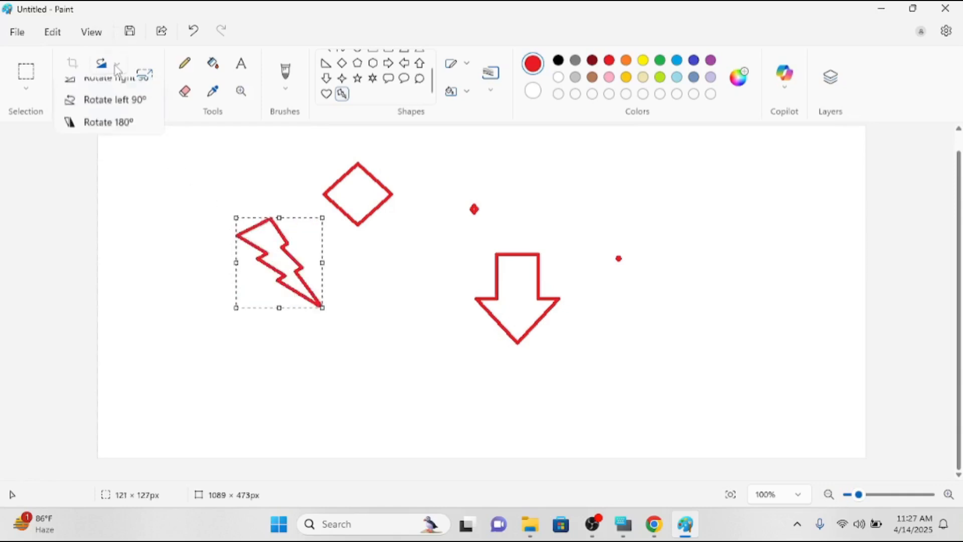
click(119, 141)
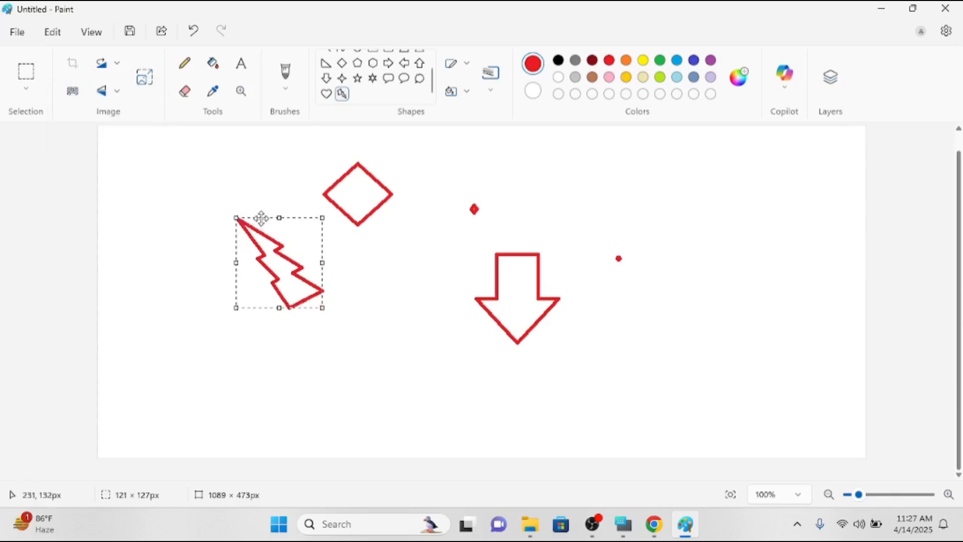
click(118, 92)
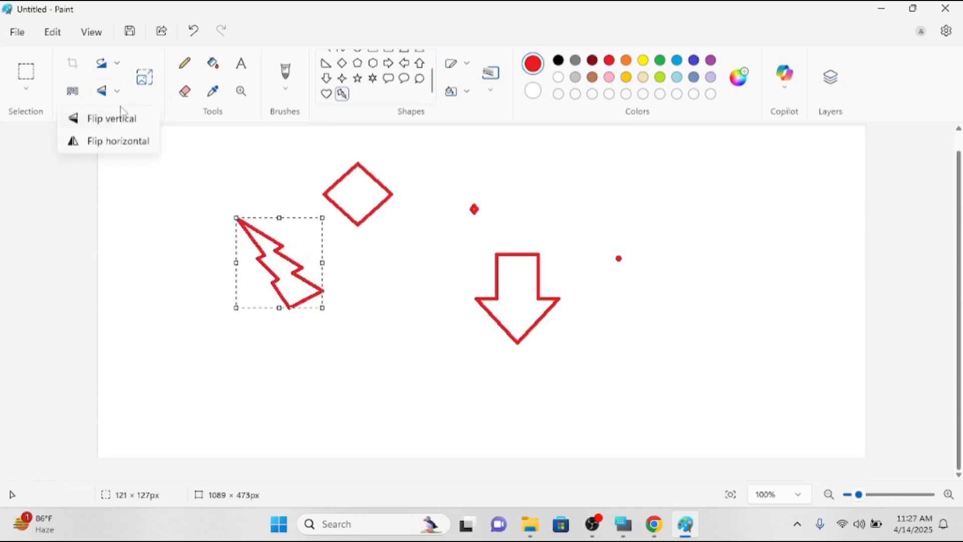
click(133, 145)
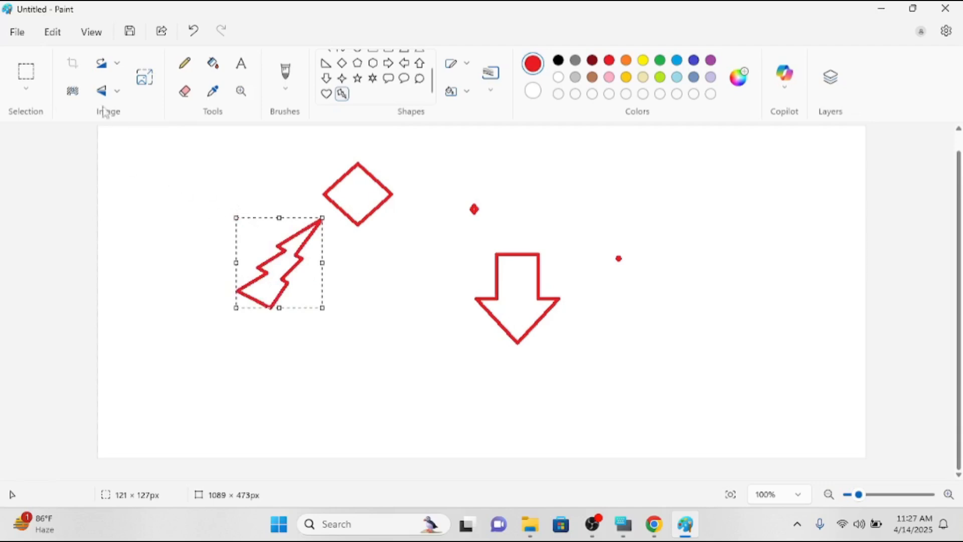
click(103, 92)
click(112, 120)
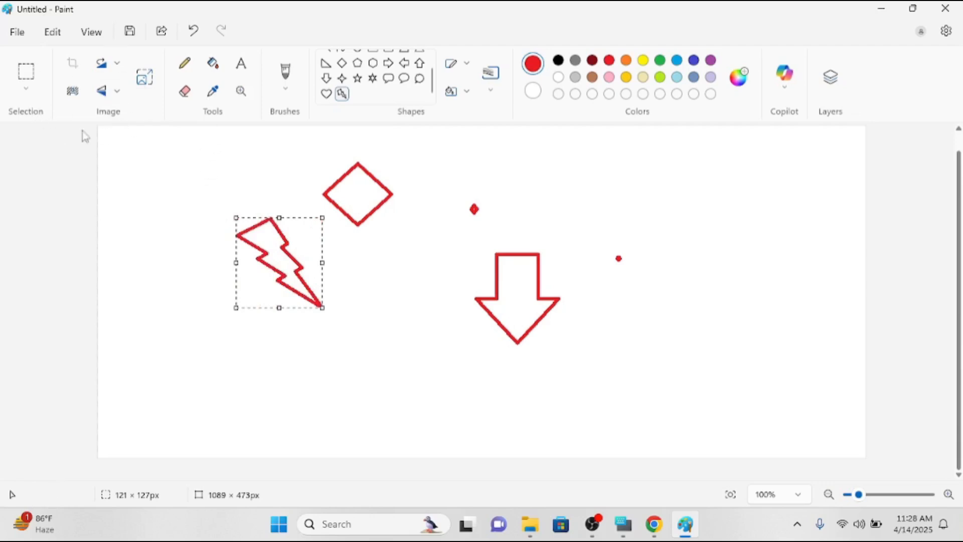
click(144, 81)
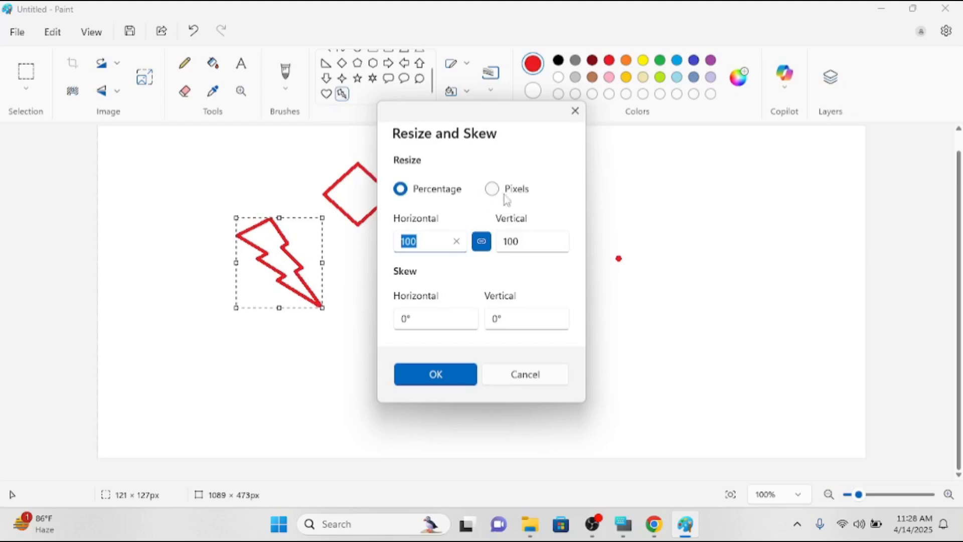
click(576, 111)
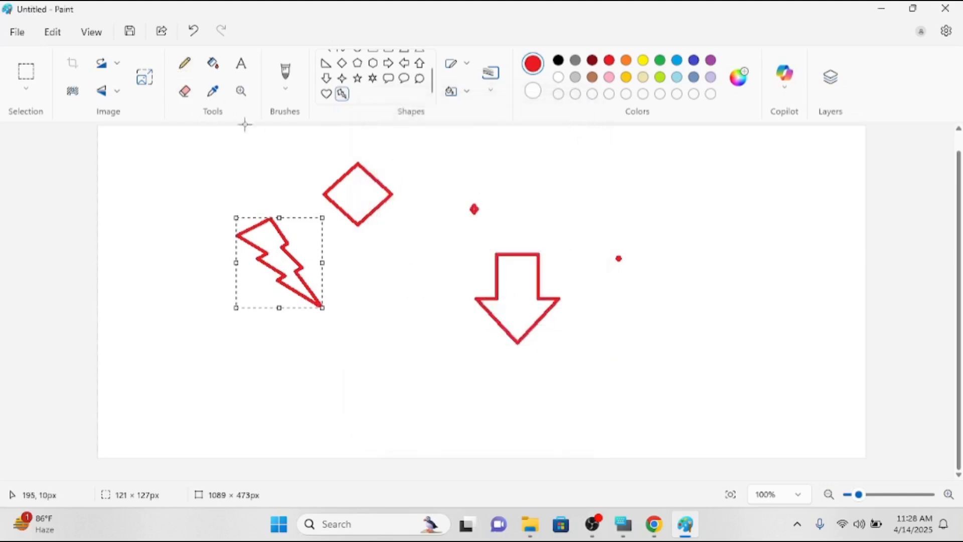
mouse_move(600, 527)
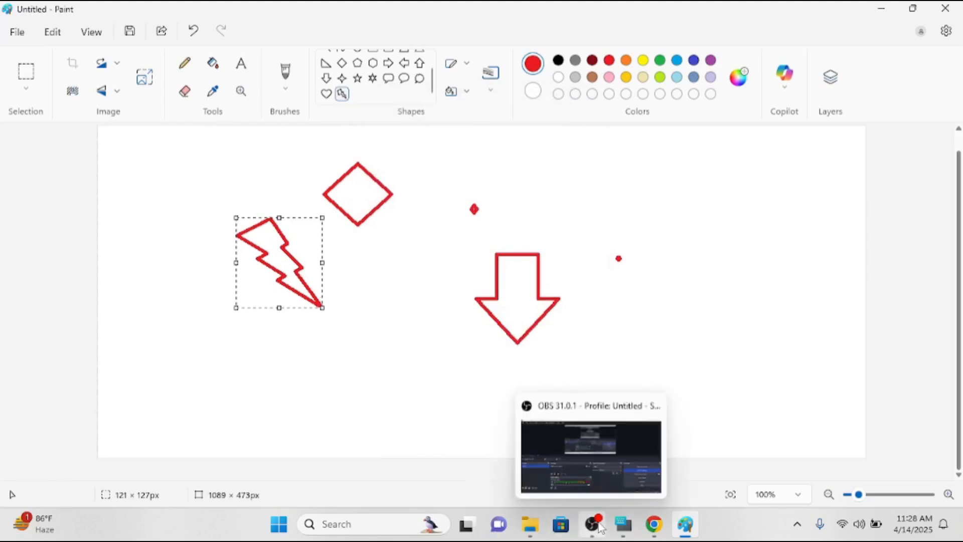
With the Pencil, trace a thin outline by the bolt and paint an 84px red blob over the arrow.
click(186, 65)
mouse_move(174, 182)
mouse_down()
mouse_move(152, 253)
mouse_move(218, 274)
mouse_move(256, 339)
mouse_move(355, 310)
mouse_move(349, 237)
mouse_move(301, 184)
mouse_move(253, 162)
mouse_move(194, 167)
mouse_move(181, 182)
mouse_up()
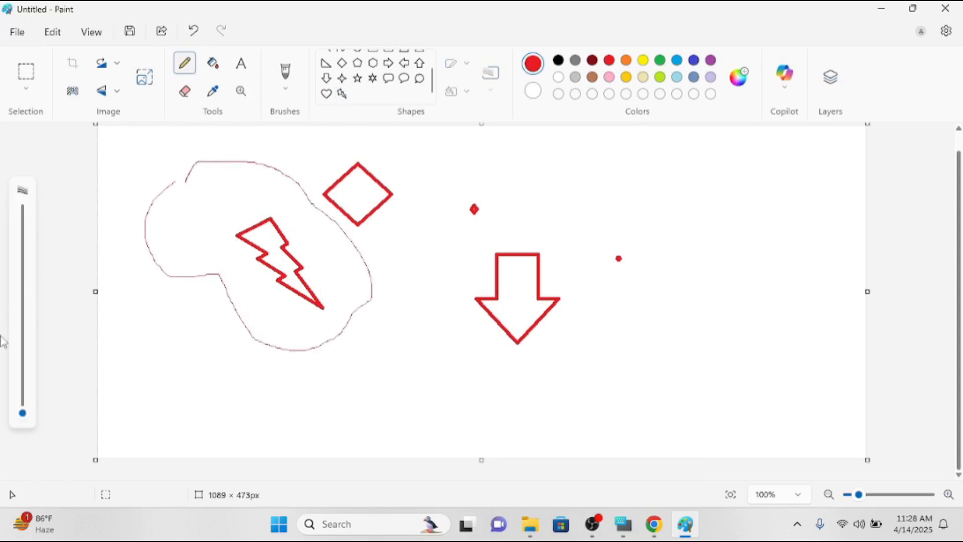
drag(22, 407, 22, 210)
drag(457, 326, 552, 258)
Paint a thick, roughly 40px red squiggle along the lower left of the canvas.
drag(27, 225, 22, 345)
mouse_move(159, 391)
mouse_down()
mouse_move(254, 379)
mouse_move(394, 427)
mouse_up()
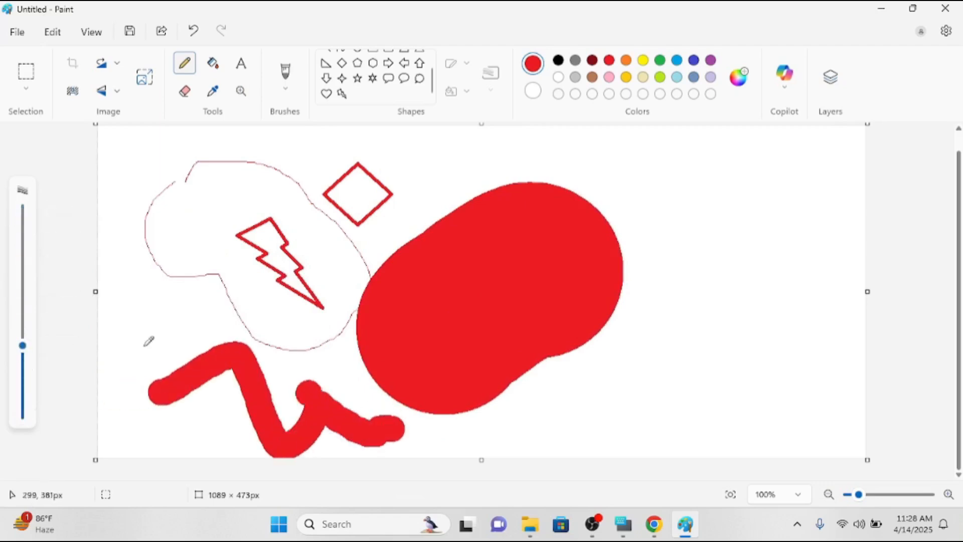
mouse_move(22, 345)
mouse_down()
mouse_move(24, 393)
mouse_move(23, 340)
mouse_move(23, 381)
mouse_up()
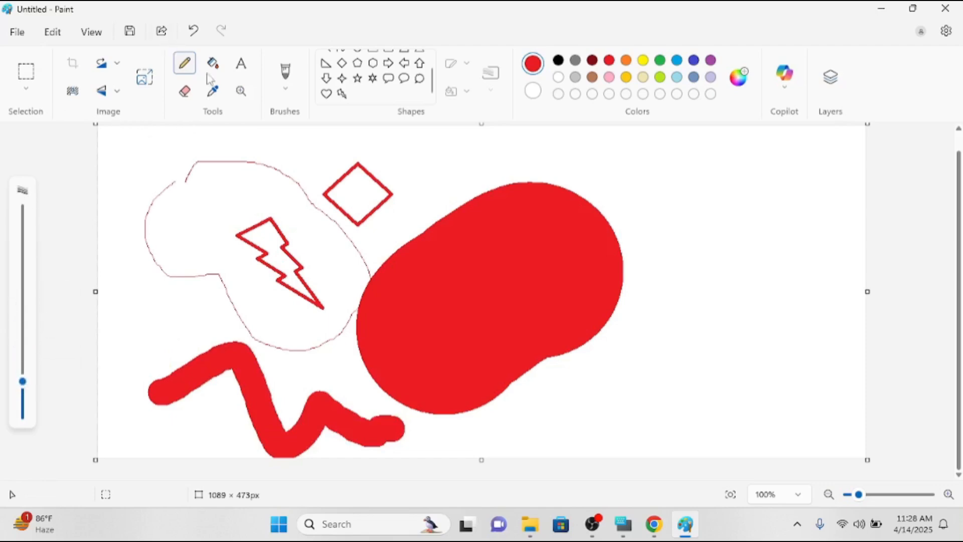
click(185, 91)
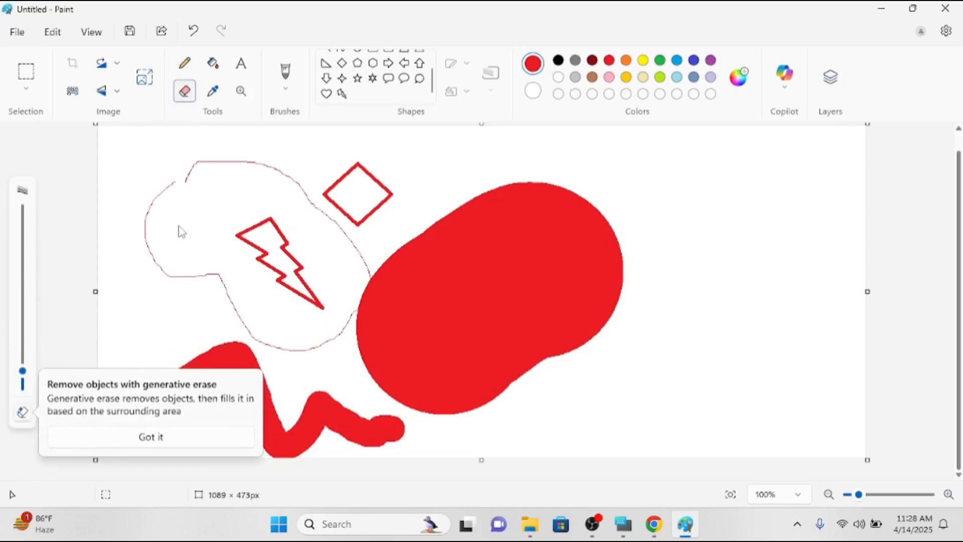
Erase through the lightning bolt, then wipe the middle of the red blob with the largest eraser.
click(176, 289)
mouse_move(174, 318)
mouse_down()
mouse_move(223, 231)
mouse_move(354, 283)
mouse_move(343, 259)
mouse_move(137, 224)
mouse_move(270, 223)
mouse_up()
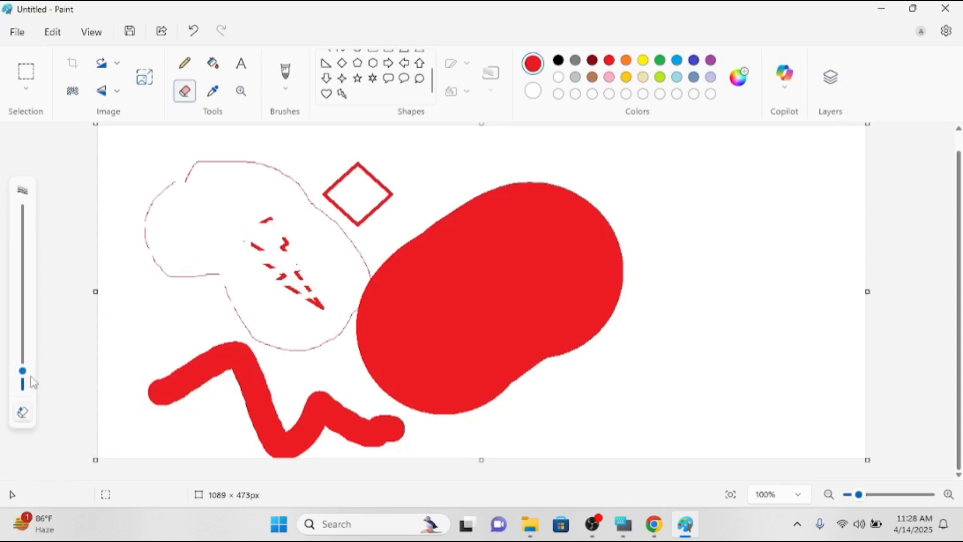
mouse_move(22, 371)
mouse_down()
mouse_move(22, 273)
mouse_move(45, 165)
mouse_up()
mouse_move(551, 306)
mouse_down()
mouse_move(352, 320)
mouse_move(235, 310)
mouse_up()
Resize the eraser and sweep away the outline, diamond and part of the blob.
drag(22, 209, 26, 356)
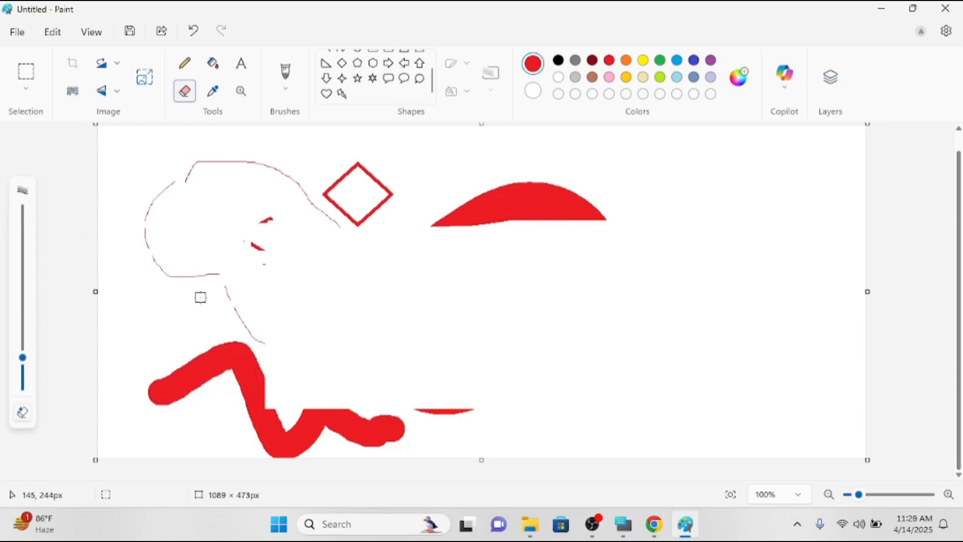
key(ctrl+plus)
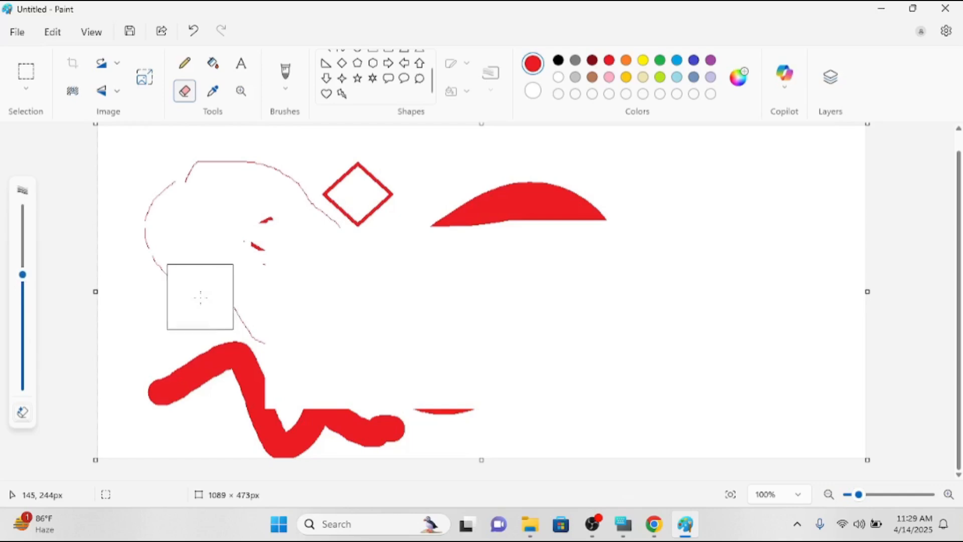
key(ctrl+plus)
key(ctrl+minus)
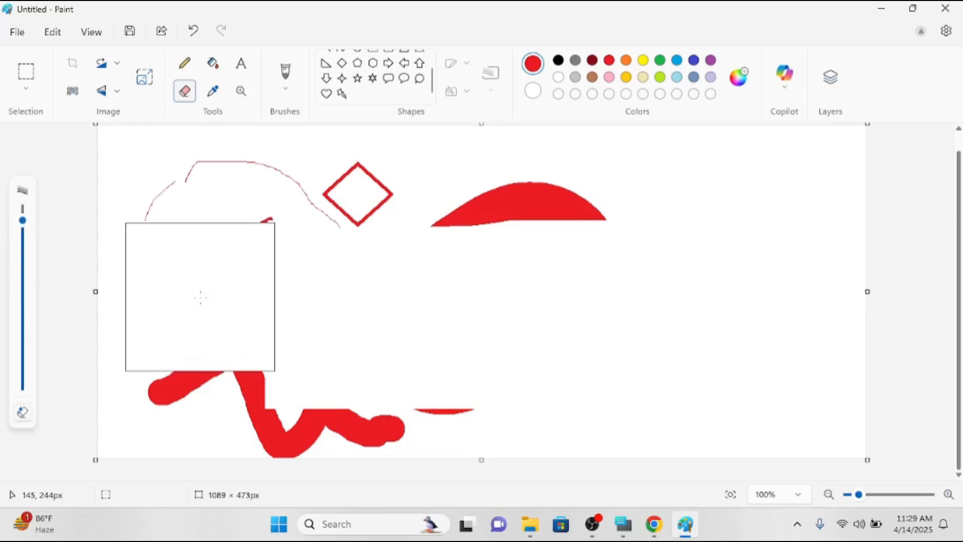
key(ctrl+minus)
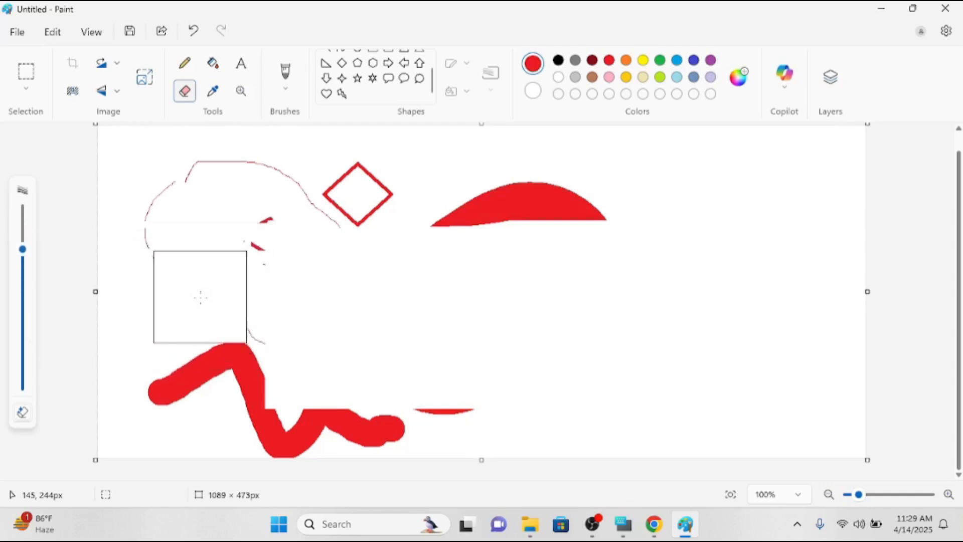
mouse_move(200, 296)
mouse_down()
mouse_move(300, 210)
mouse_move(257, 204)
mouse_move(183, 216)
mouse_move(179, 237)
mouse_move(291, 172)
mouse_move(211, 177)
mouse_move(164, 238)
mouse_move(261, 246)
mouse_move(504, 229)
mouse_move(340, 231)
mouse_move(564, 339)
mouse_move(483, 353)
mouse_move(224, 284)
mouse_move(94, 293)
mouse_move(350, 368)
mouse_move(538, 379)
mouse_up()
Undo the last eraser sweep, then select all and delete to leave a blank canvas.
key(ctrl+z)
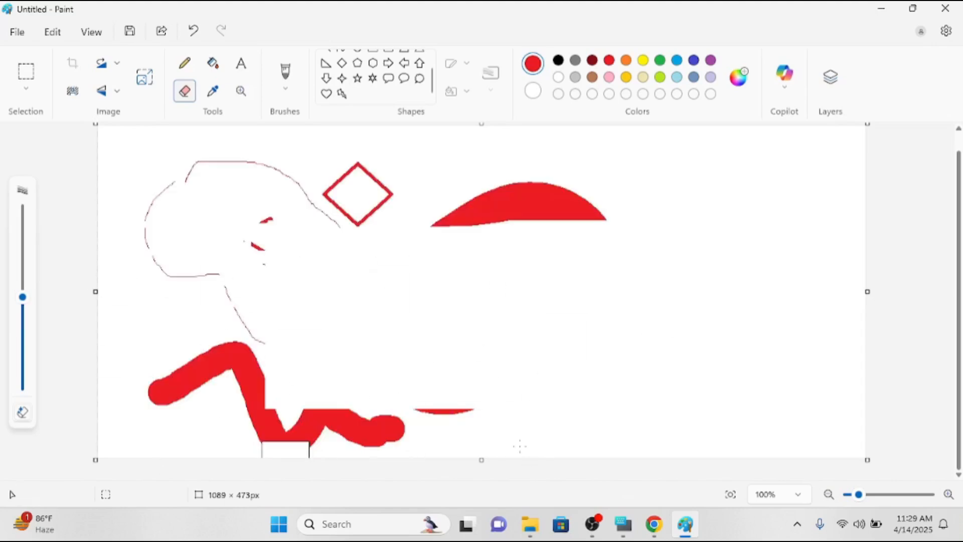
key(ctrl+a)
key(Delete)
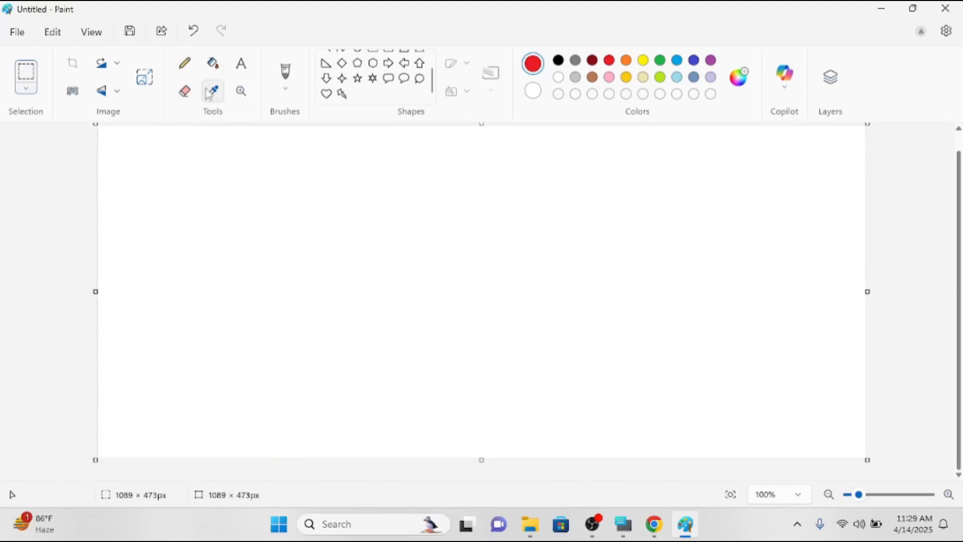
Draw a tall red diamond at the canvas centre and fill its interior with yellow.
click(349, 65)
drag(356, 194, 473, 390)
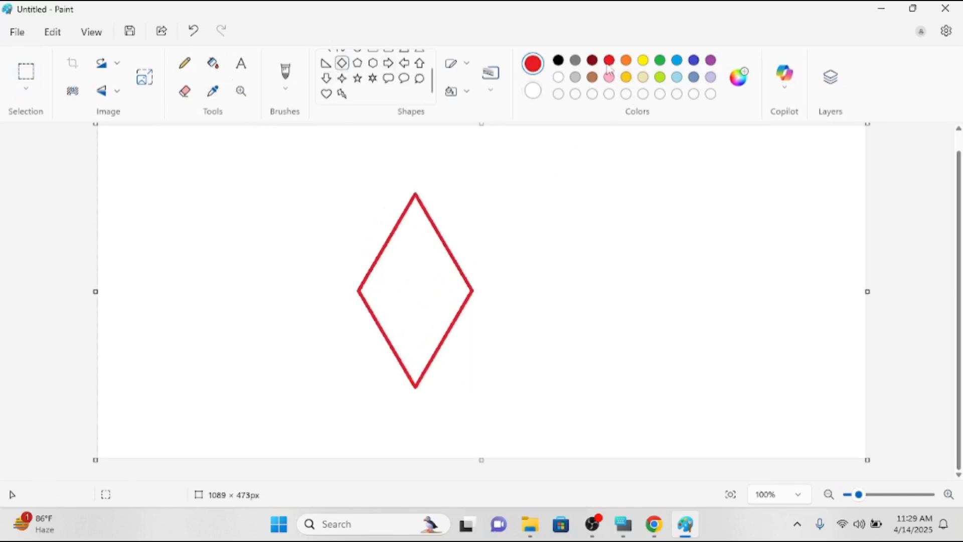
click(641, 63)
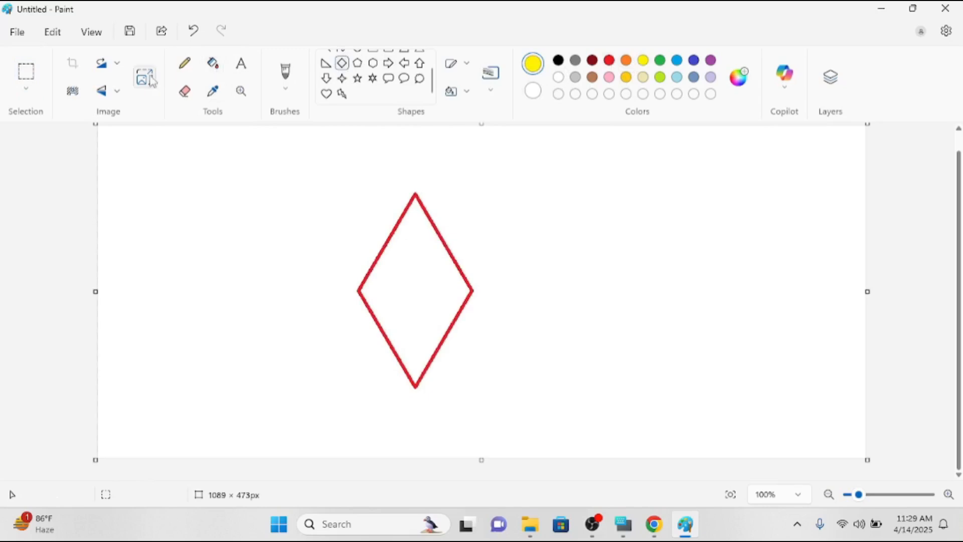
click(214, 66)
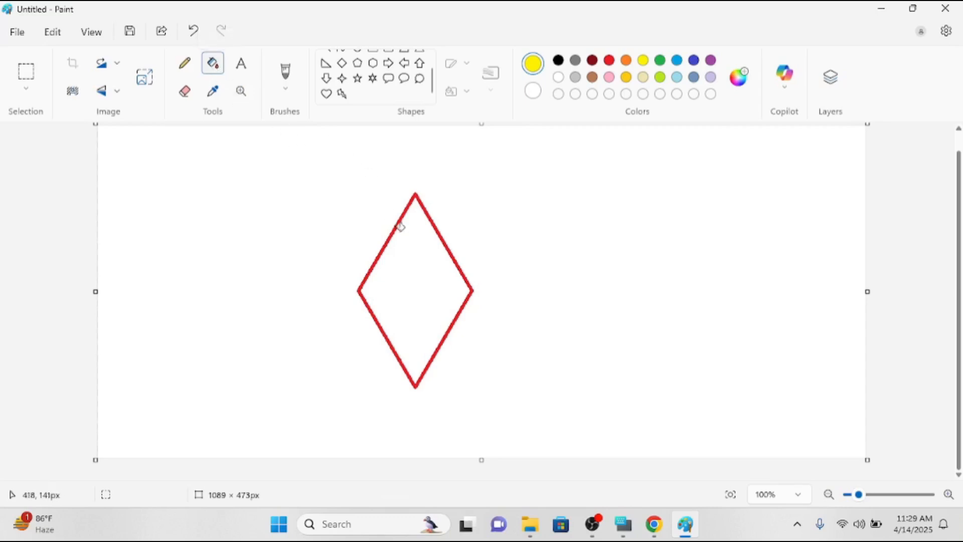
click(411, 254)
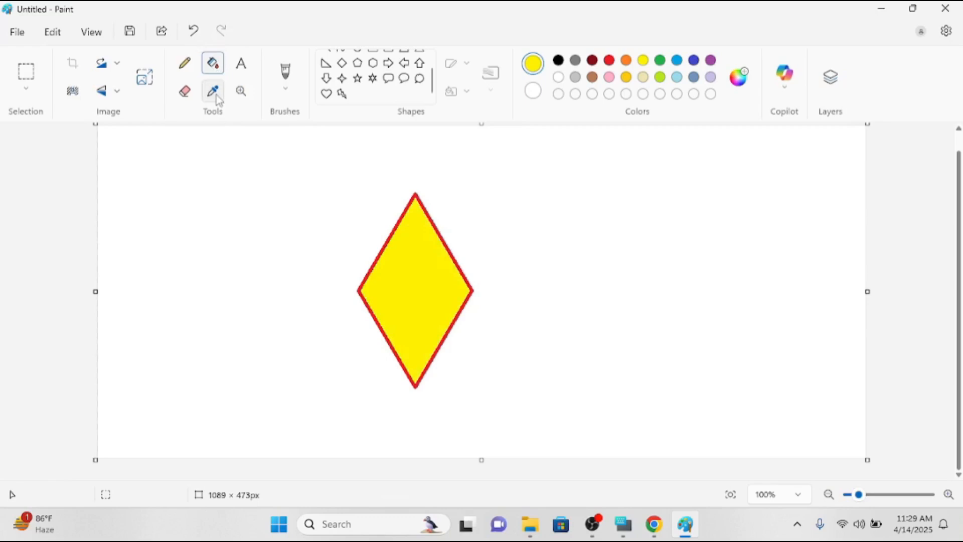
Draw a six-point star to the right of the diamond.
click(372, 79)
drag(535, 159, 696, 306)
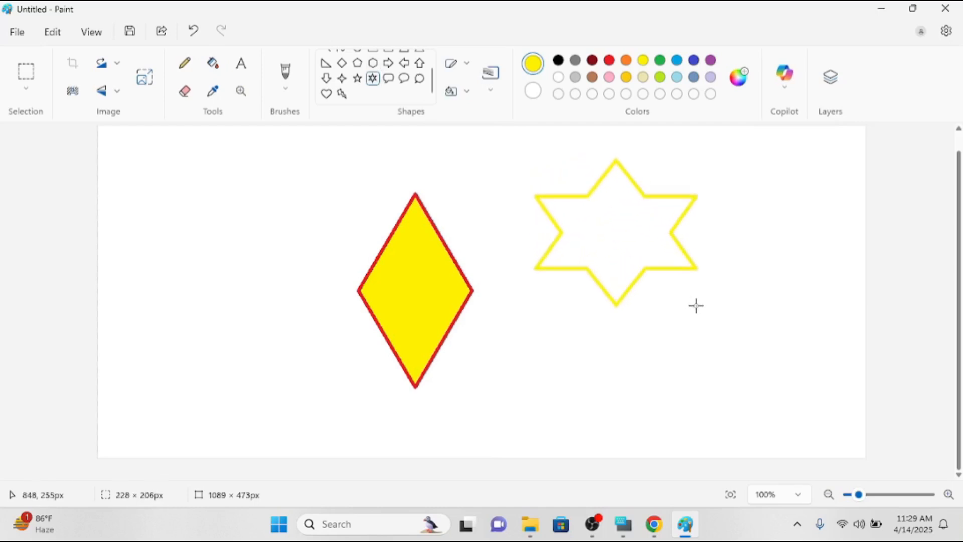
click(301, 157)
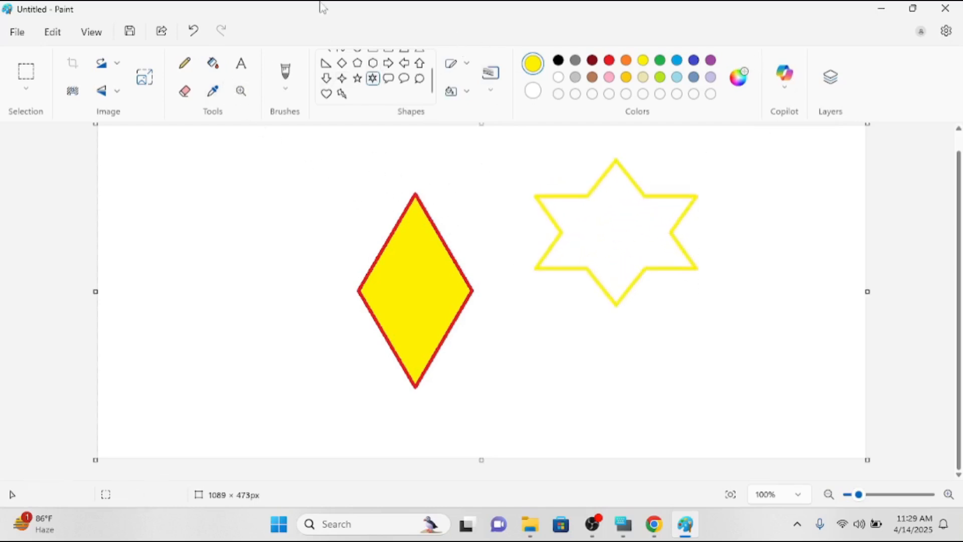
Pick the diamond's red outline colour and flood the star and white background with it.
click(210, 100)
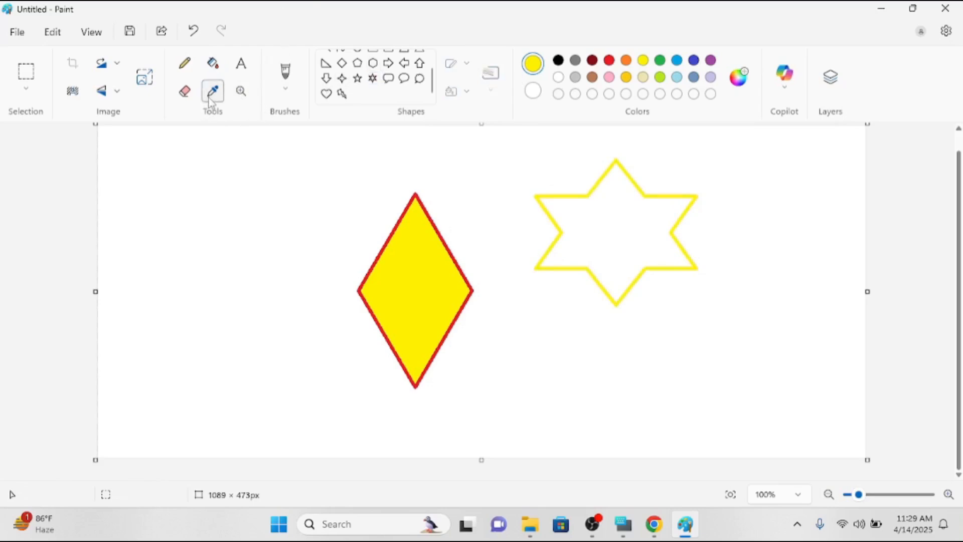
click(379, 258)
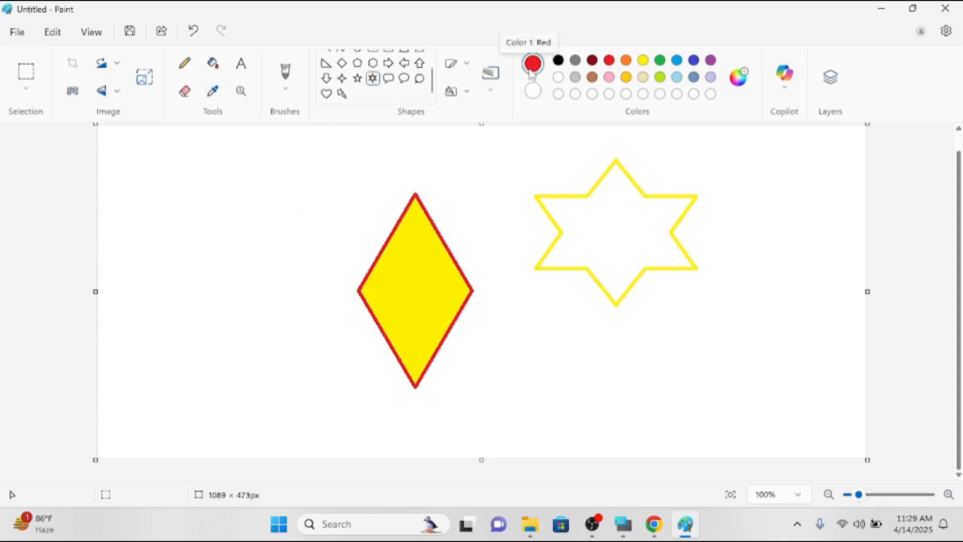
click(213, 65)
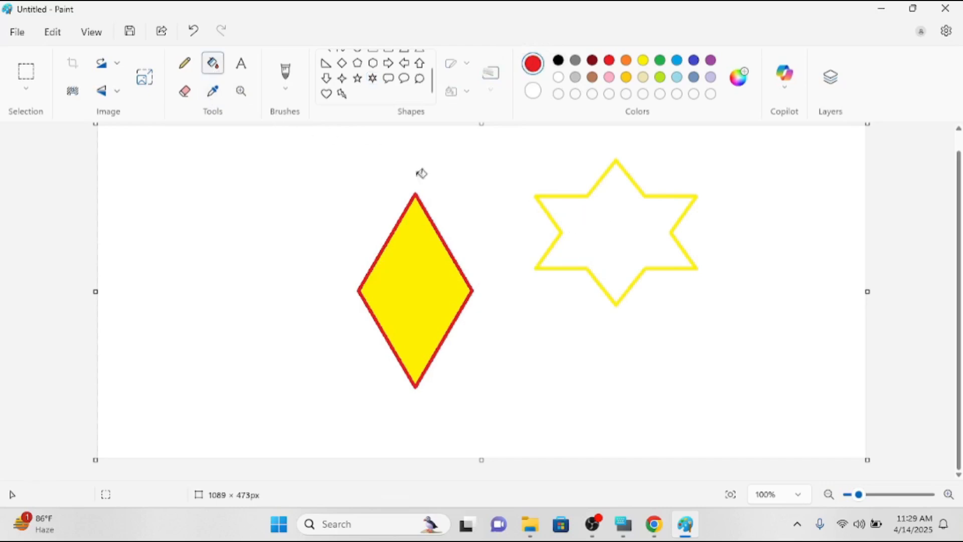
click(620, 227)
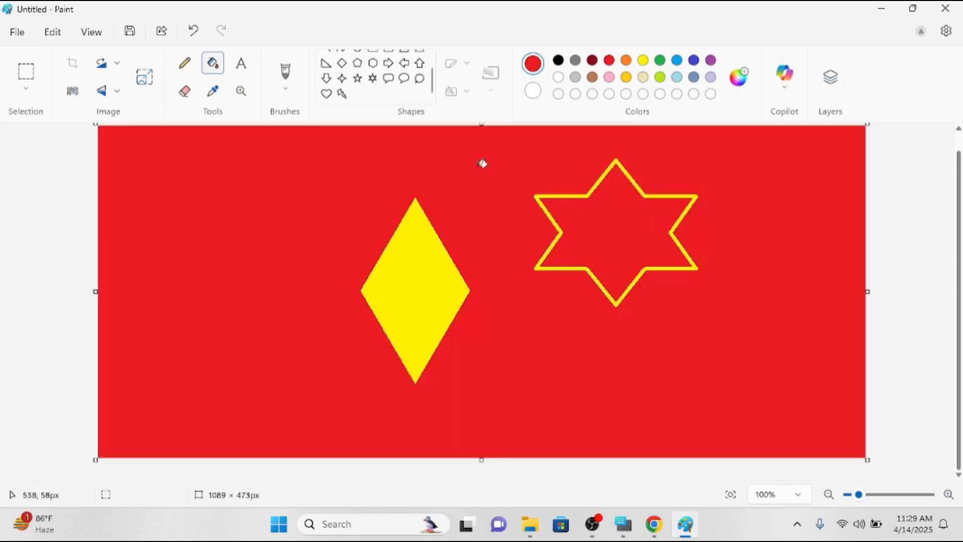
click(451, 160)
key(ctrl+a)
Clear the canvas and add a text box left of centre reading 'rdrdrdresewswa'.
key(Delete)
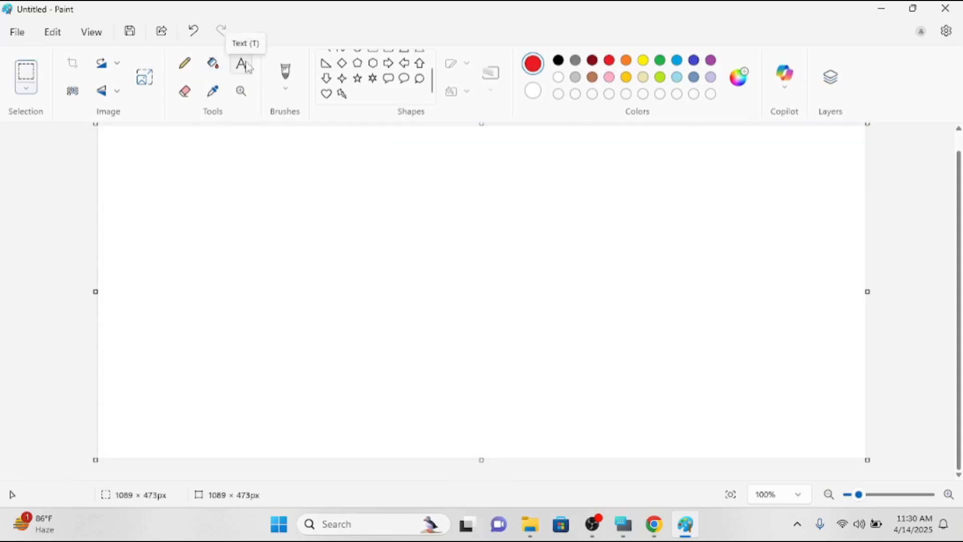
click(247, 67)
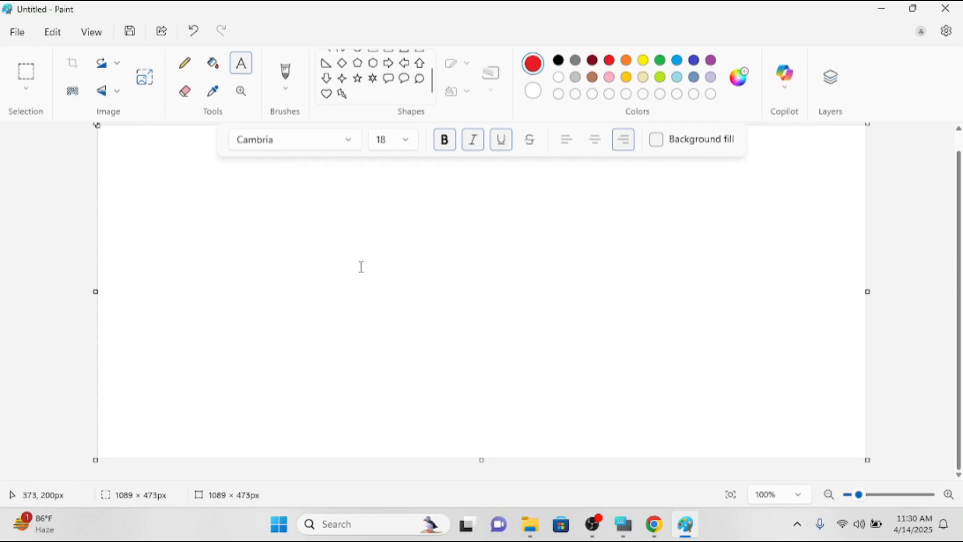
click(300, 252)
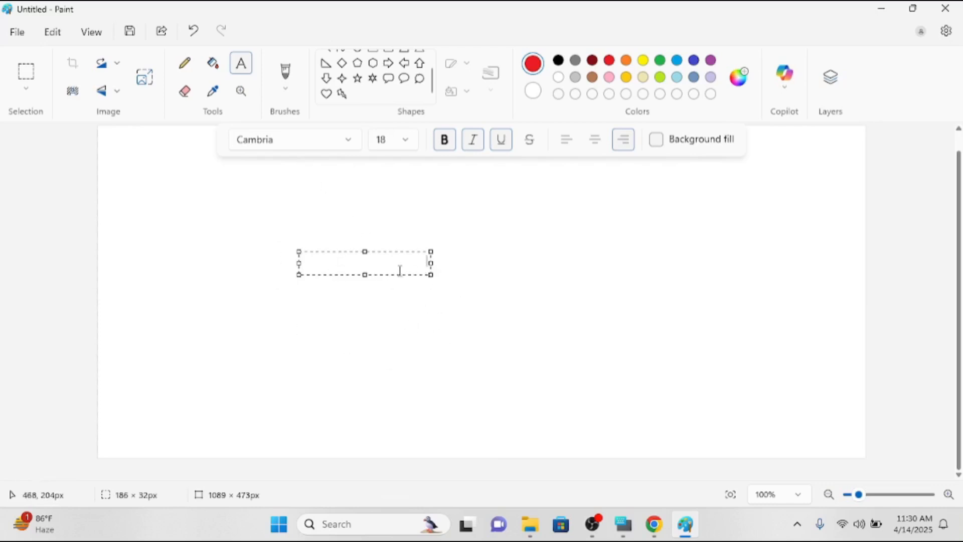
text(rd)
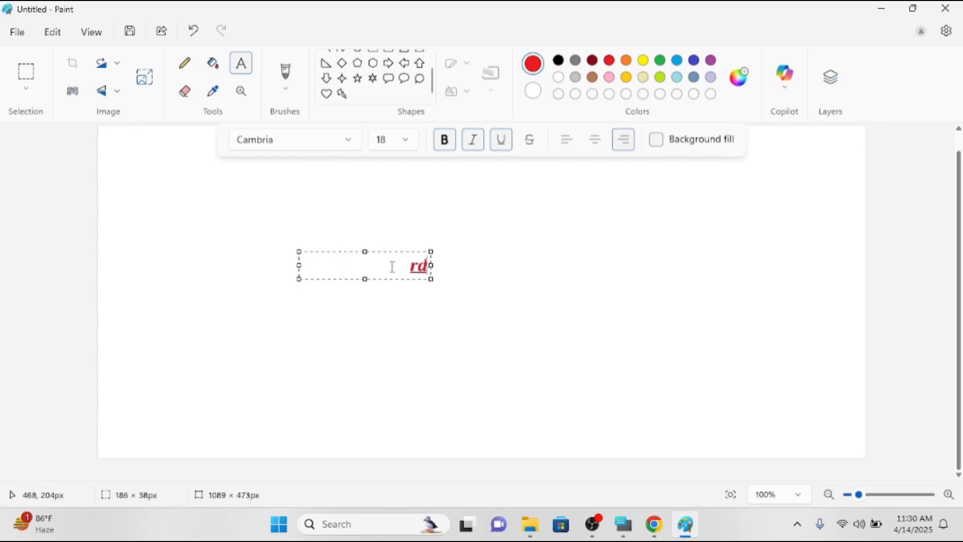
text(rdrdresewswaq)
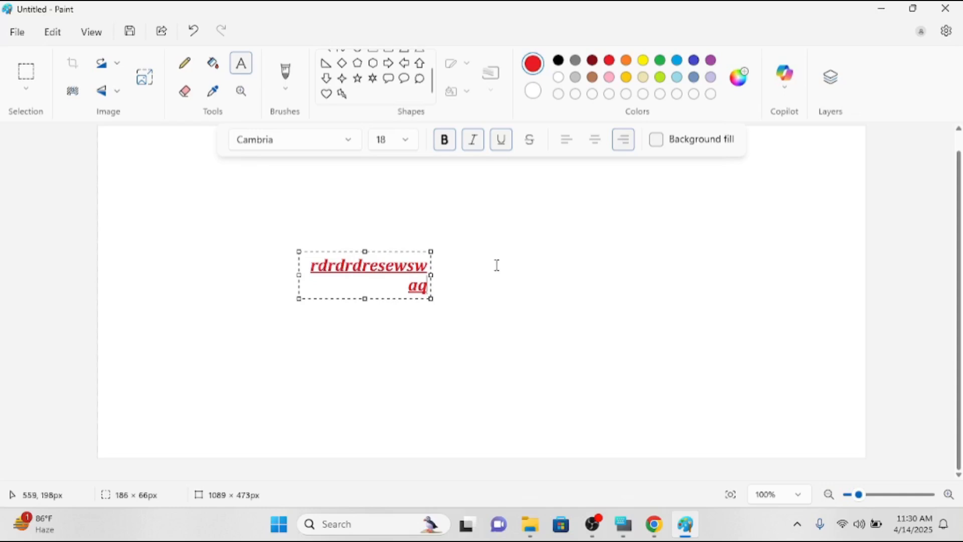
click(651, 260)
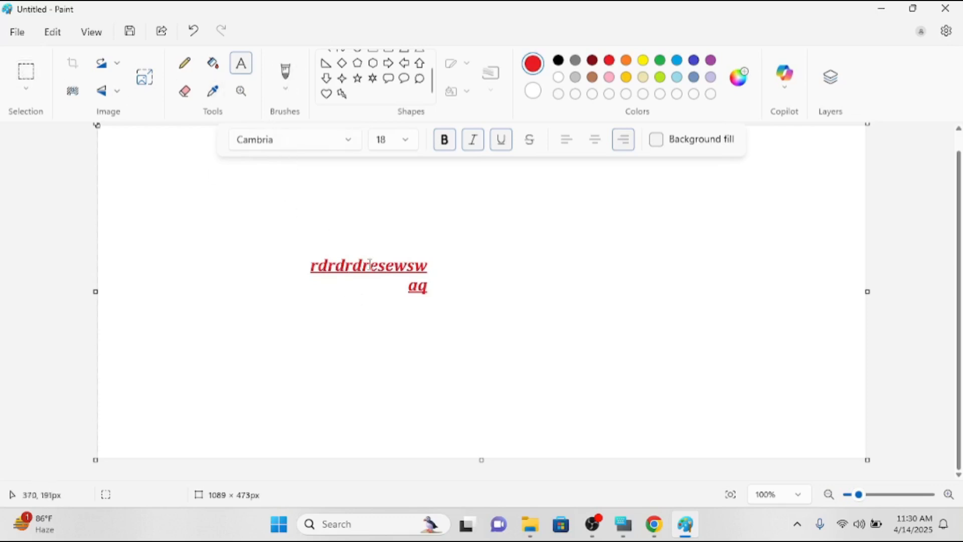
click(513, 263)
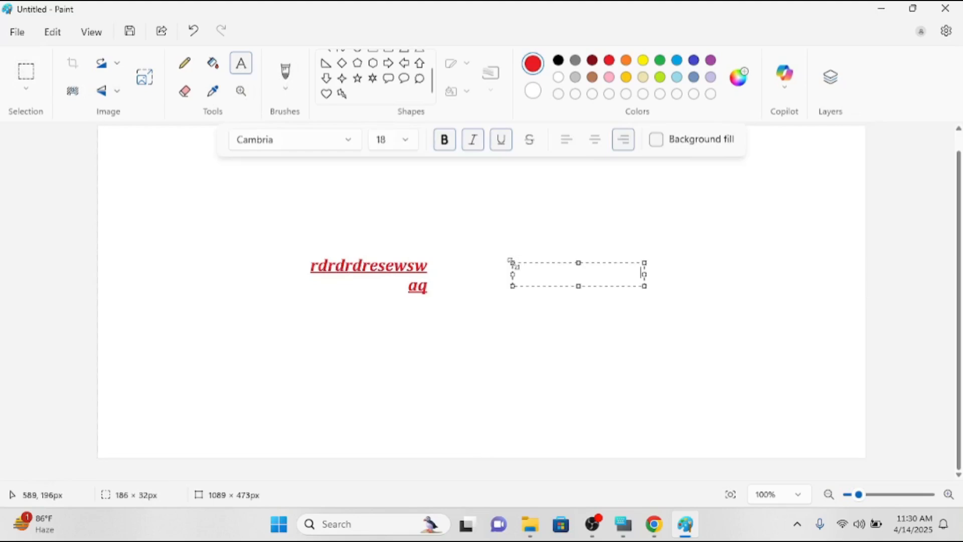
text(crrexe4)
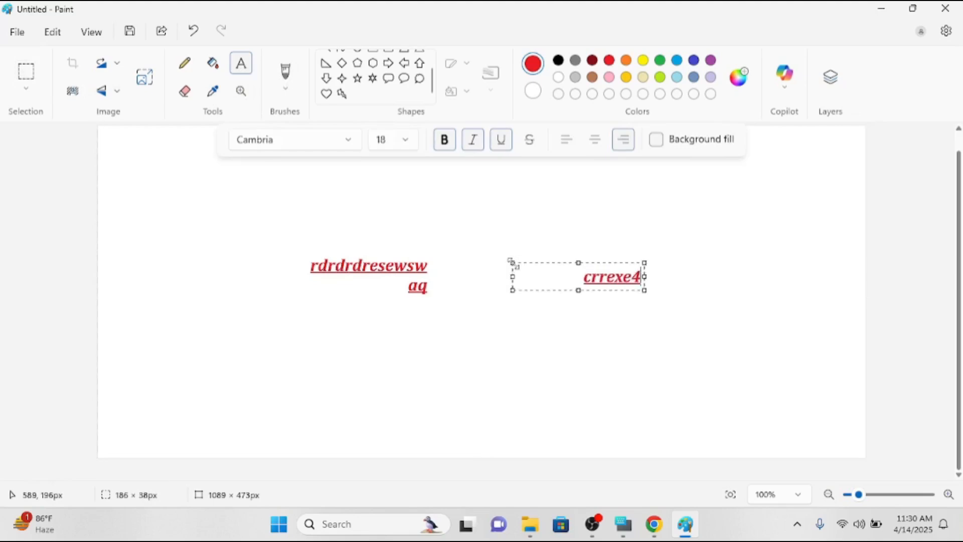
text(shvyyvtte)
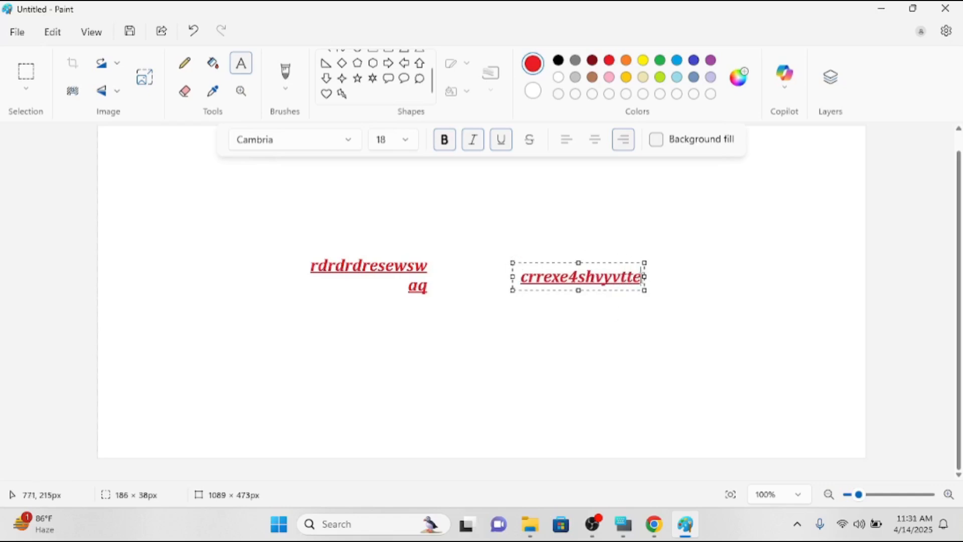
drag(642, 277, 509, 282)
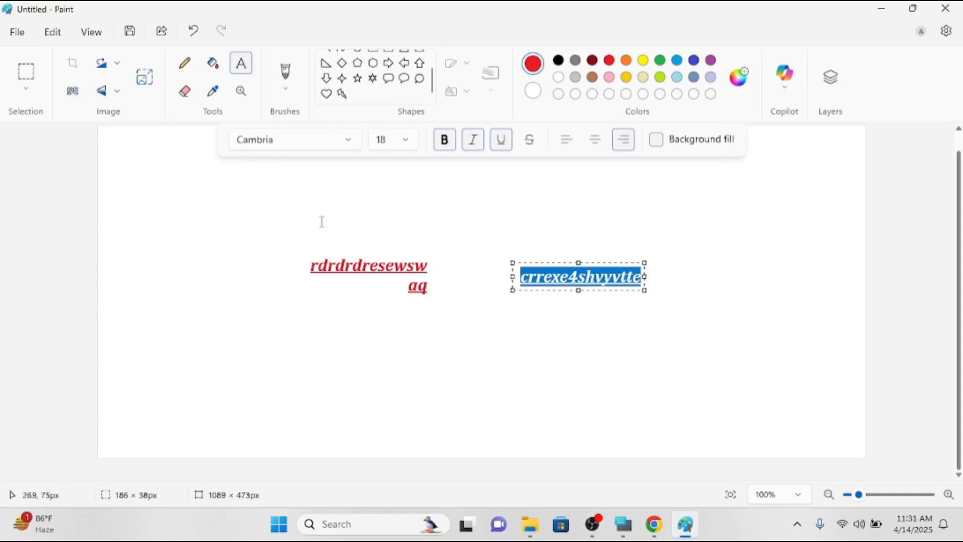
Change the selected text to Comic Sans MS at size 20.
click(350, 145)
scroll(289, 207, down, 3)
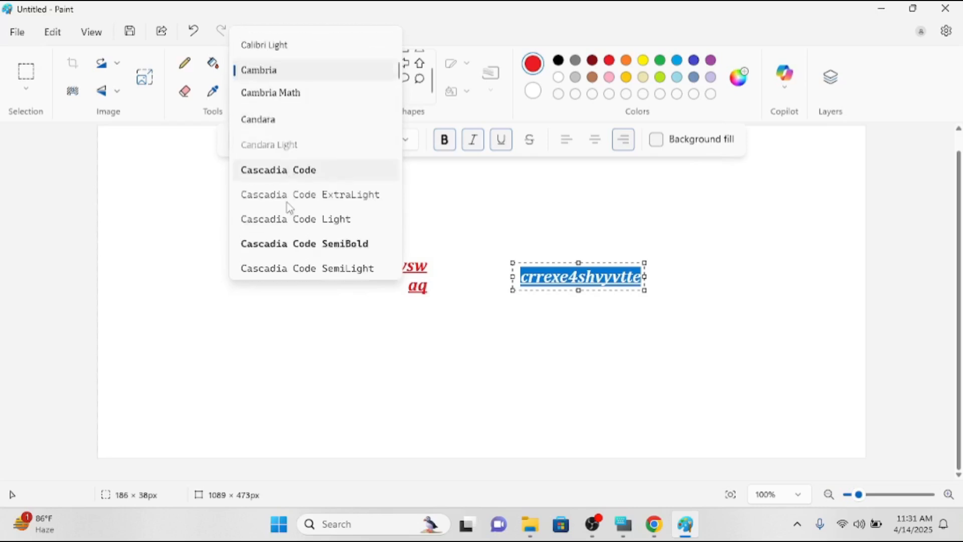
scroll(288, 207, down, 6)
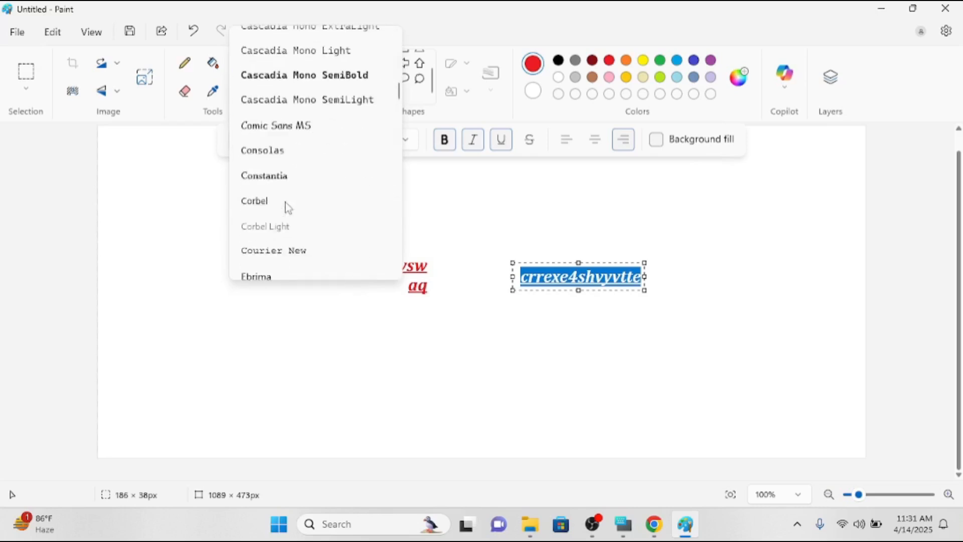
click(284, 126)
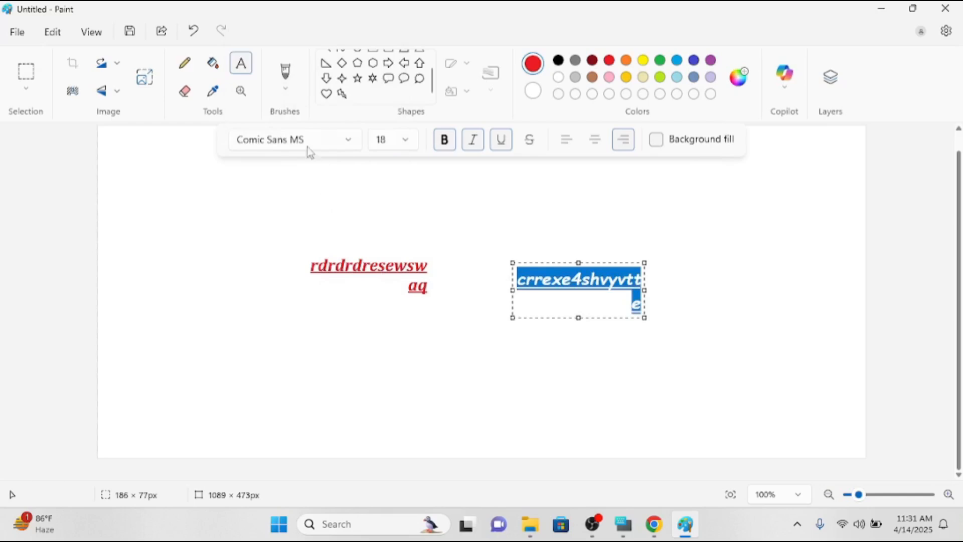
click(396, 148)
click(400, 145)
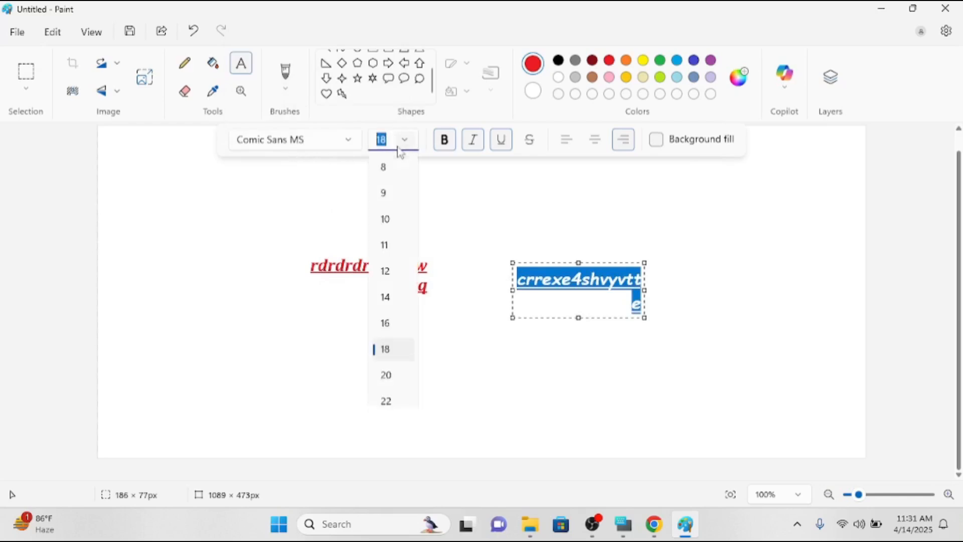
click(387, 377)
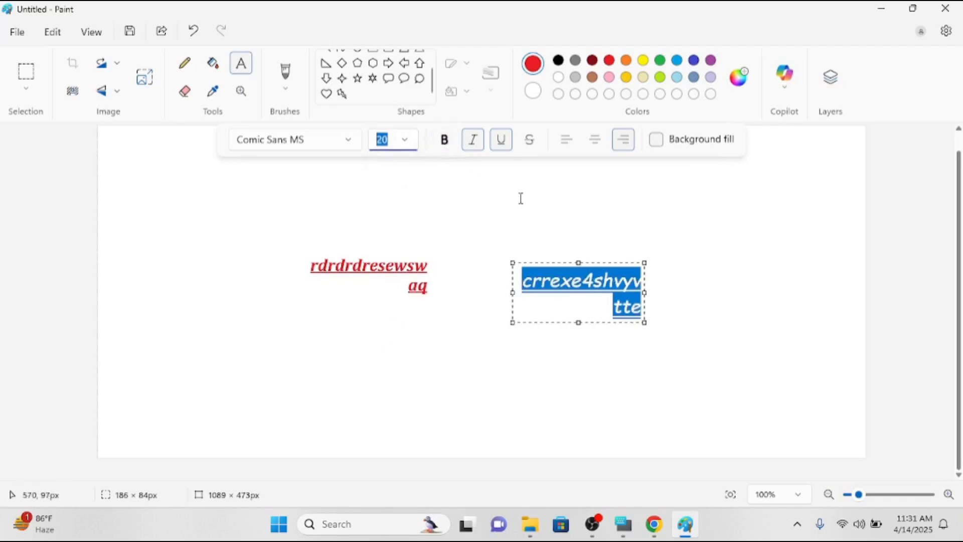
Make the text bold, keeping italic and underline on, and left-align it.
click(446, 142)
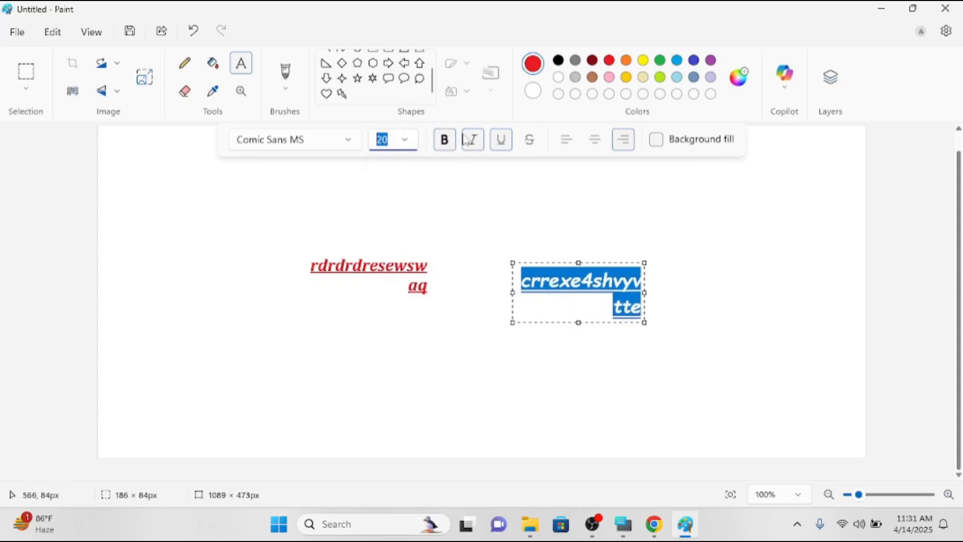
click(477, 148)
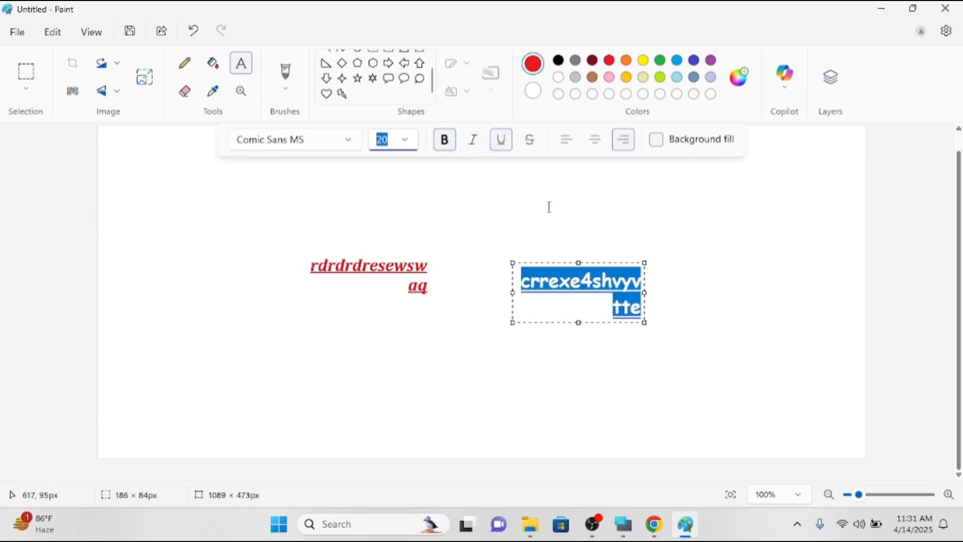
click(480, 149)
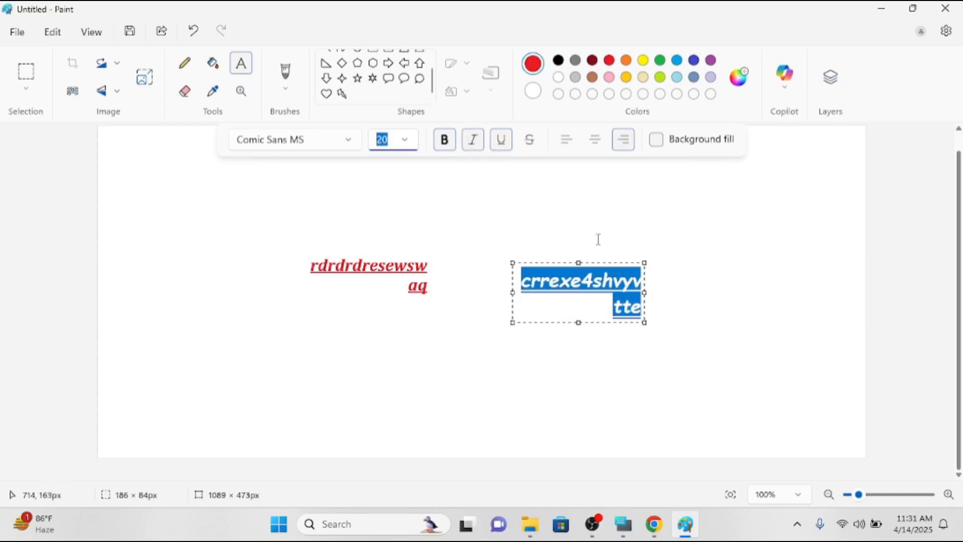
click(502, 146)
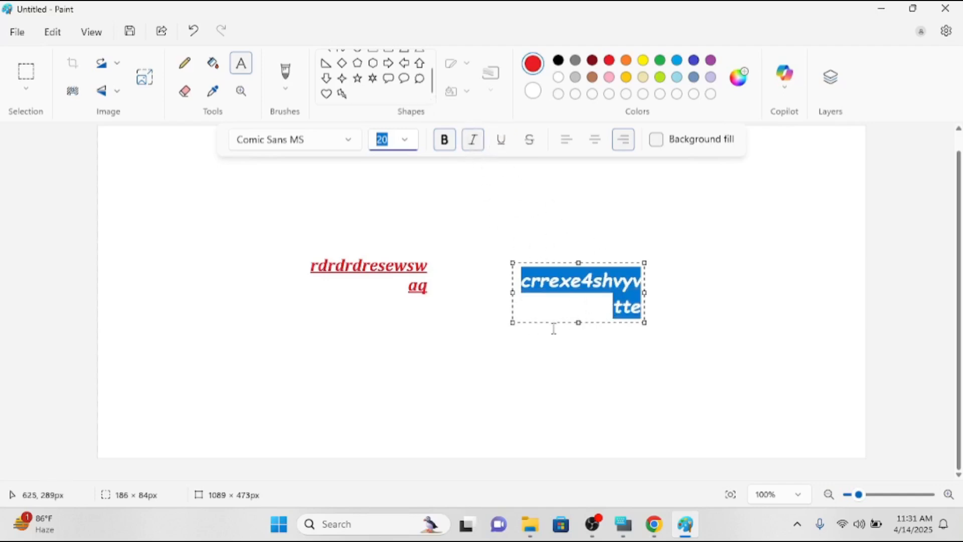
click(502, 147)
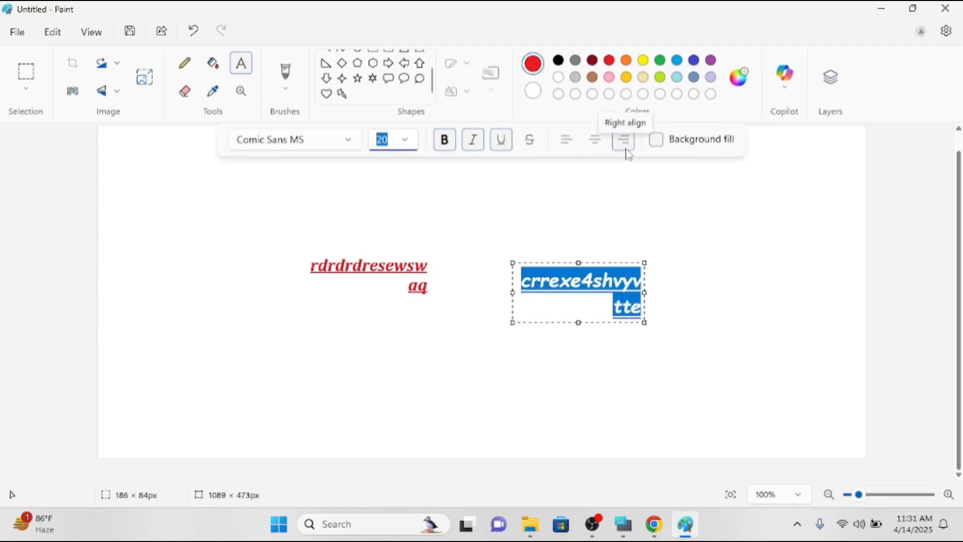
click(567, 143)
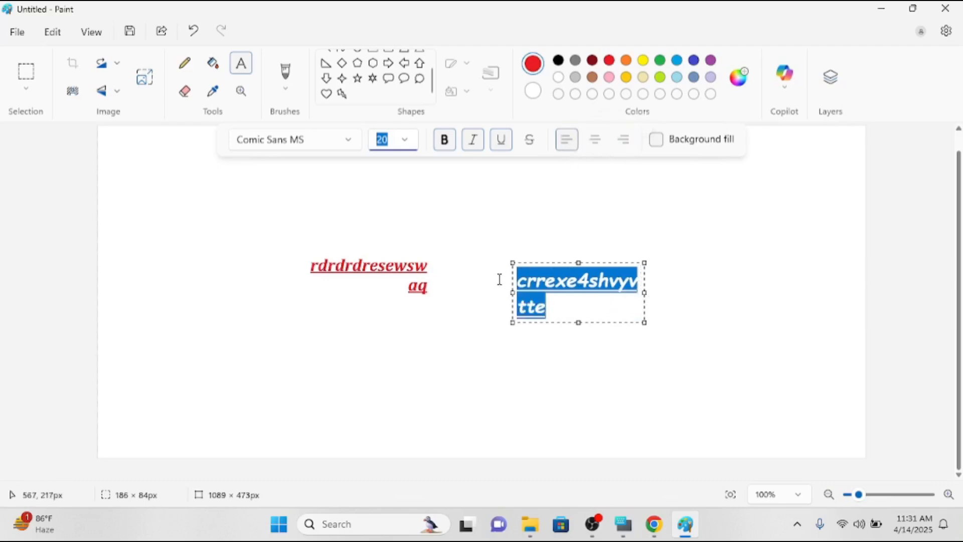
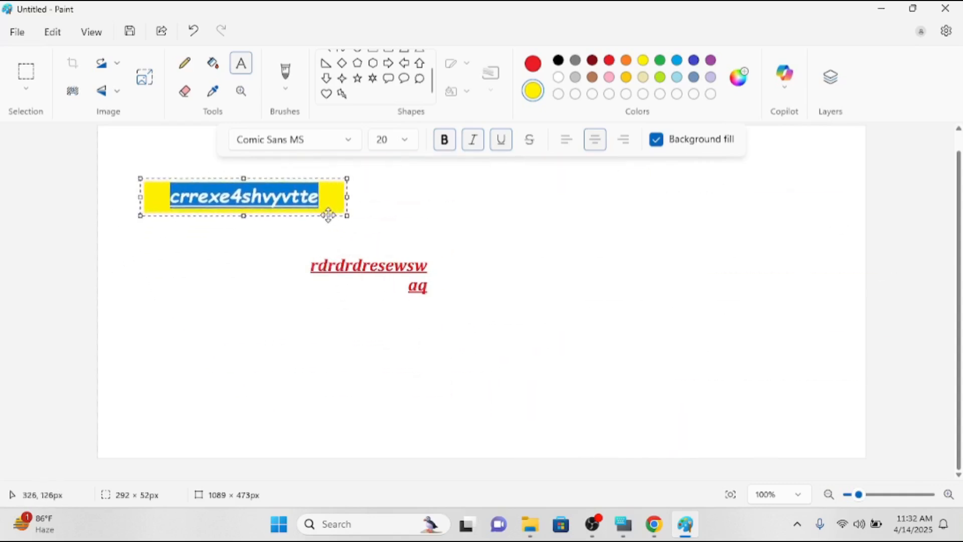
Commit the yellow-backed 'crrexe4shvyvtte' label at lower left, below 'rdrdrdresewsw aq'.
click(616, 379)
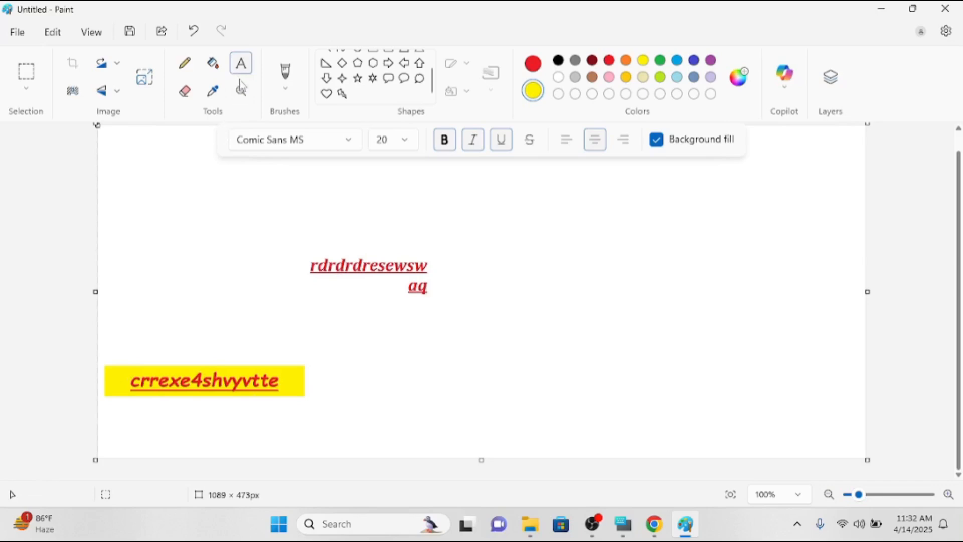
Create an empty yellow text bar upper right of the red text and magnify around it.
drag(472, 213, 624, 239)
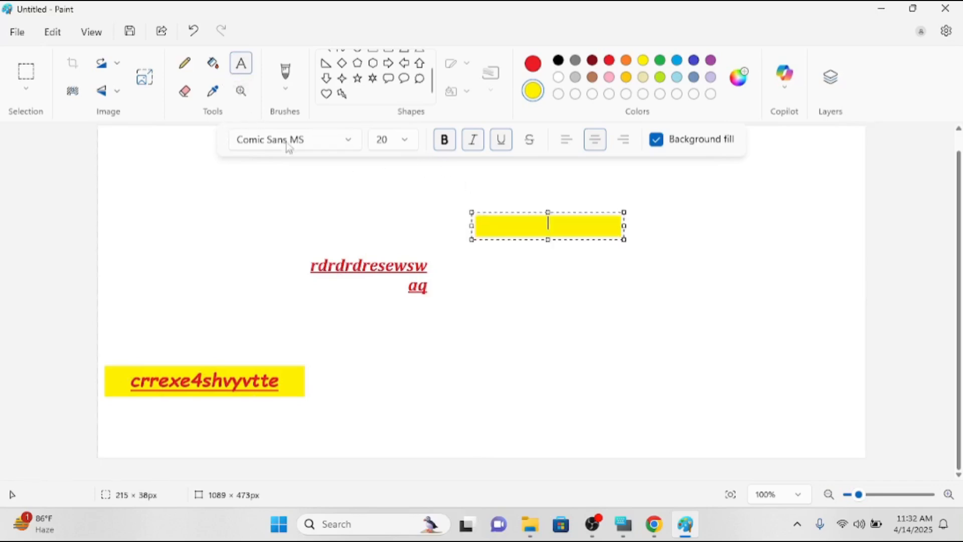
click(234, 88)
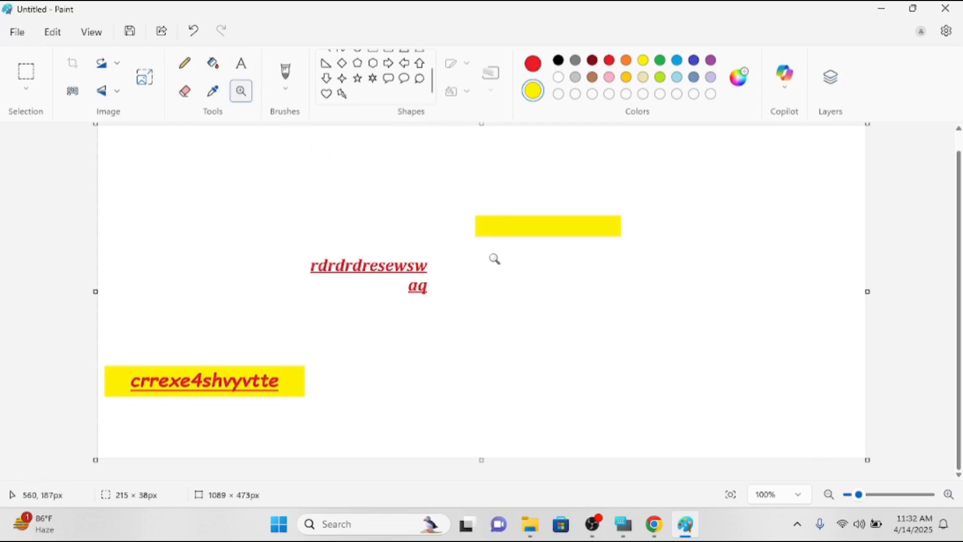
click(495, 259)
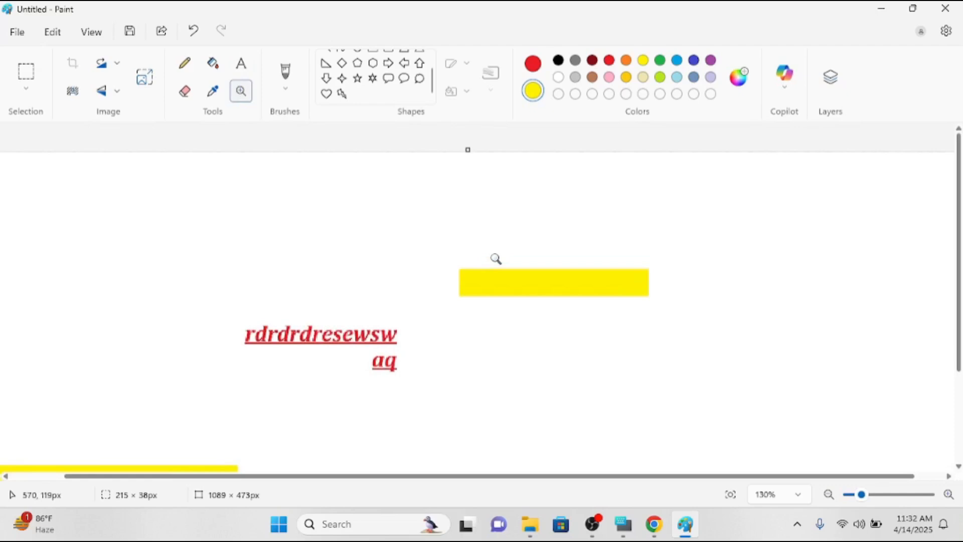
right_click(496, 259)
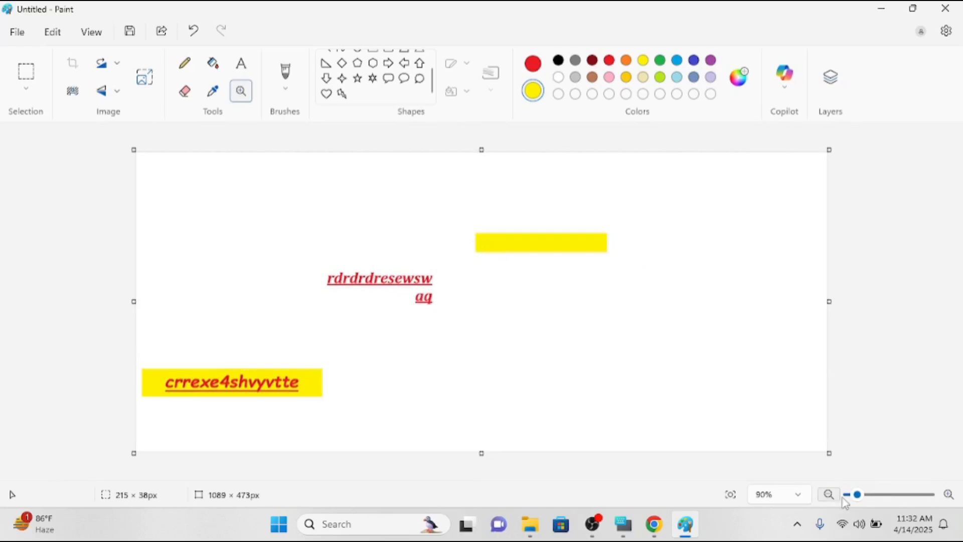
Step the canvas zoom in and out, returning it to 100%.
click(948, 495)
click(949, 495)
click(829, 495)
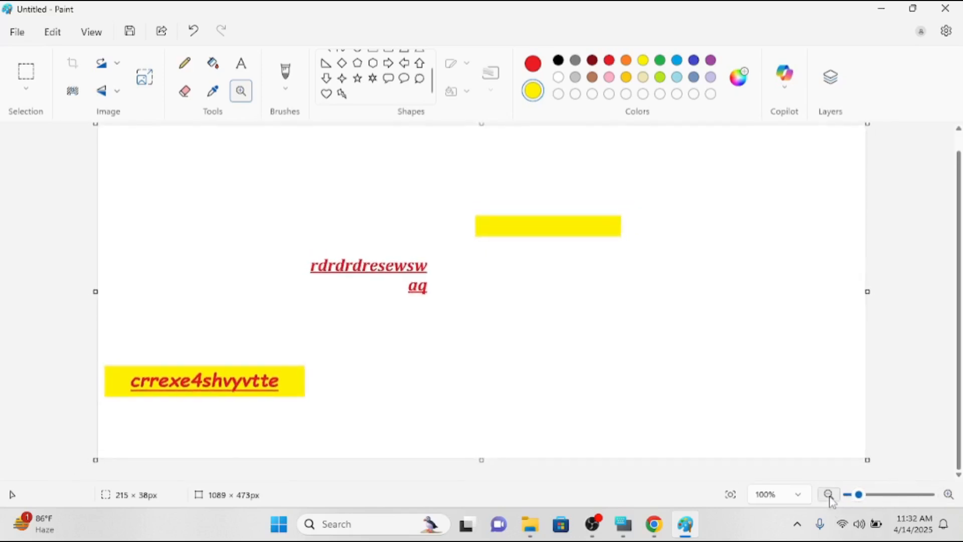
click(829, 495)
click(948, 495)
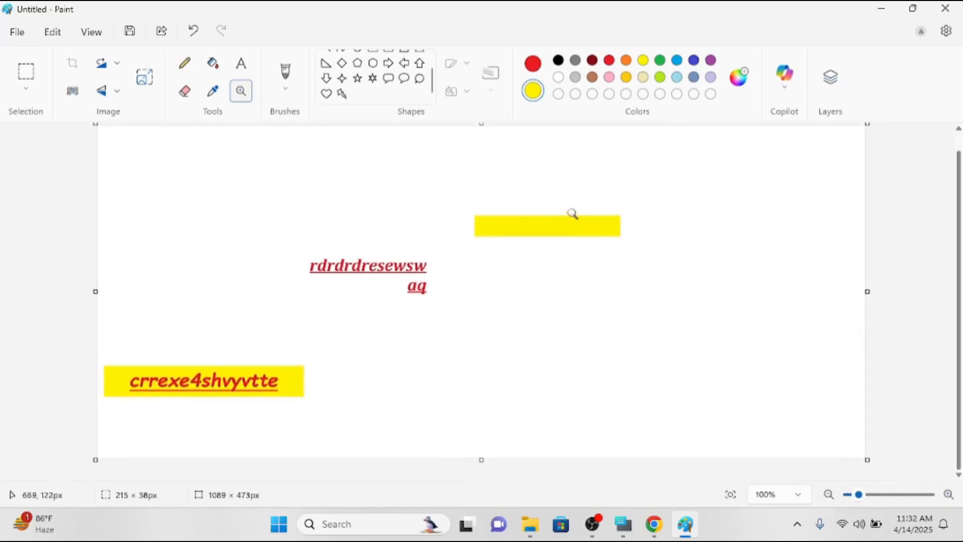
Look through the Brushes list and close it without choosing a brush.
click(287, 90)
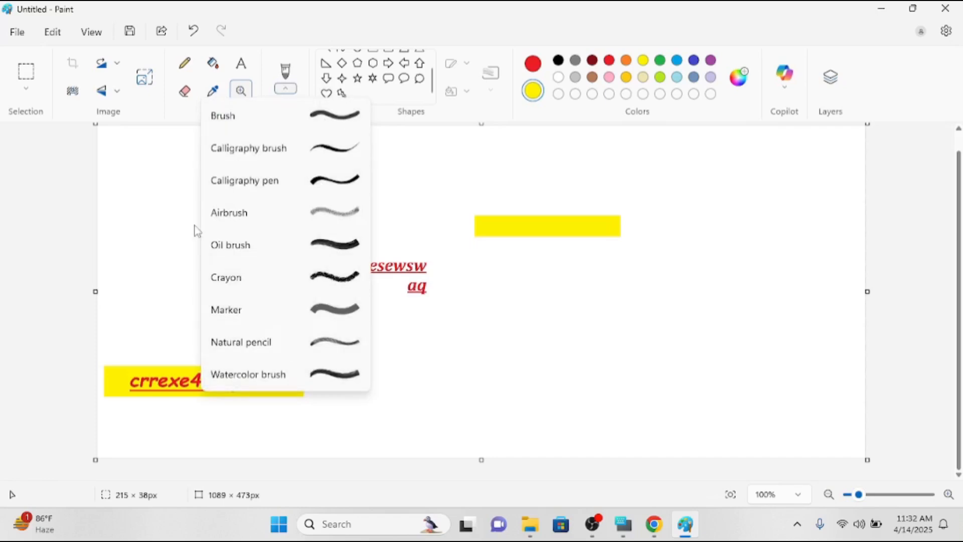
click(495, 203)
scroll(392, 75, up, 1)
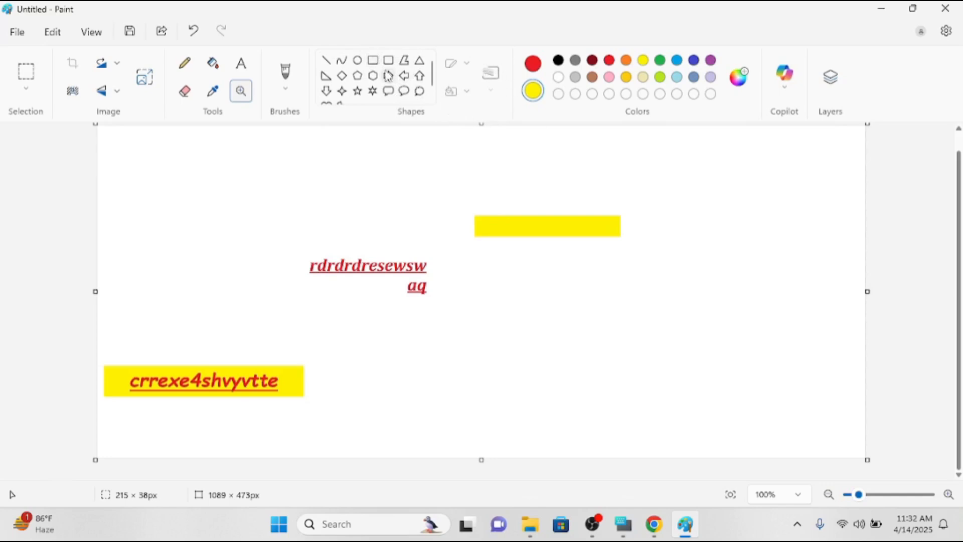
Draw a pentagon in the lower right of the canvas and make Color 1 red.
click(359, 77)
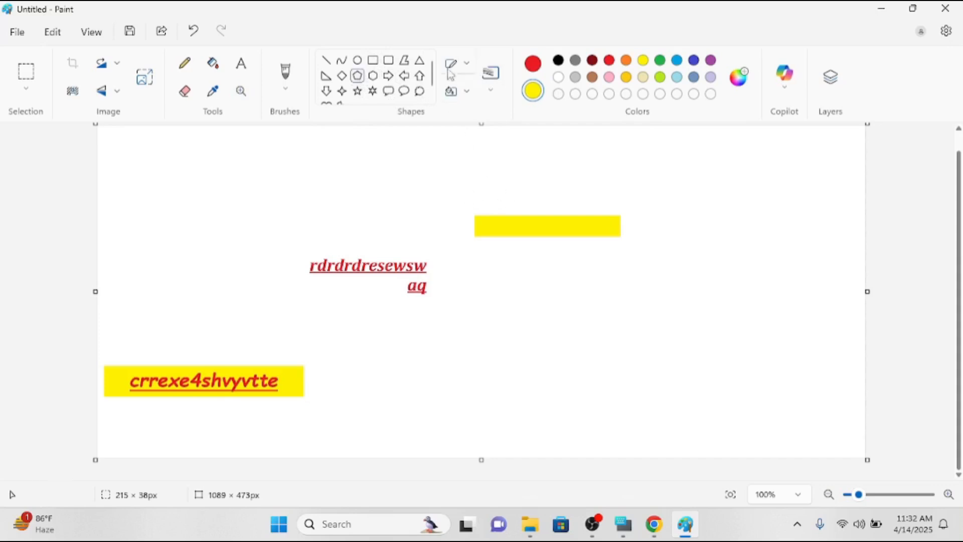
drag(569, 273, 697, 402)
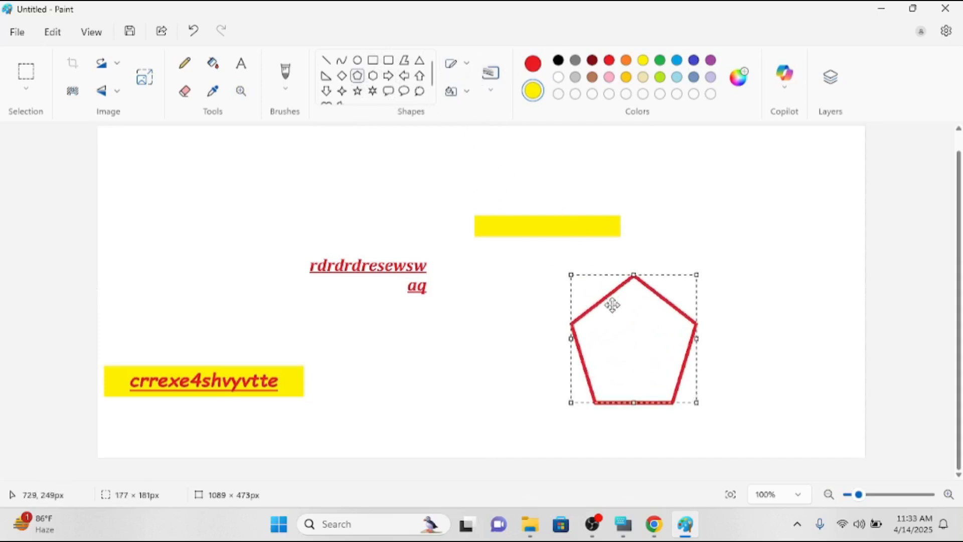
click(535, 68)
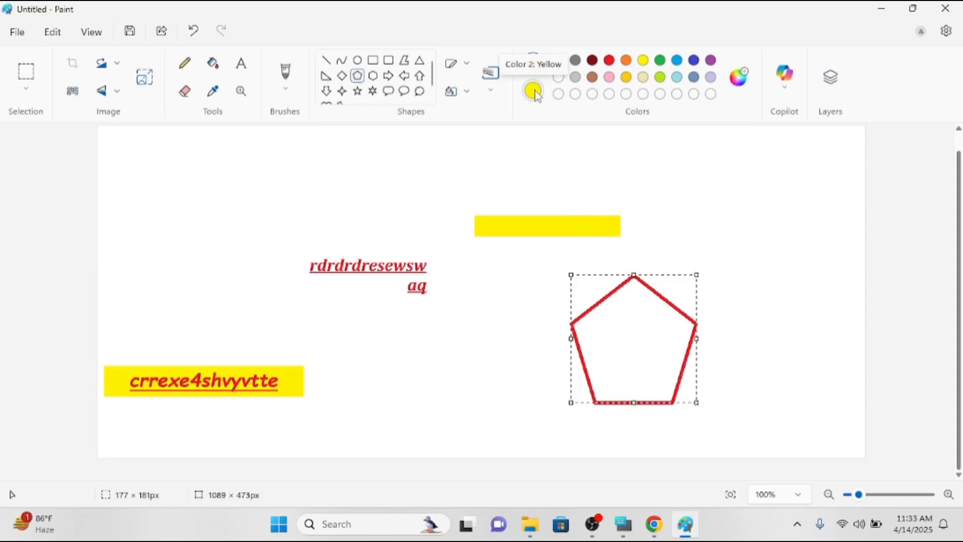
Give the pentagon a Solid outline and bring up the Shape fill choices.
click(468, 69)
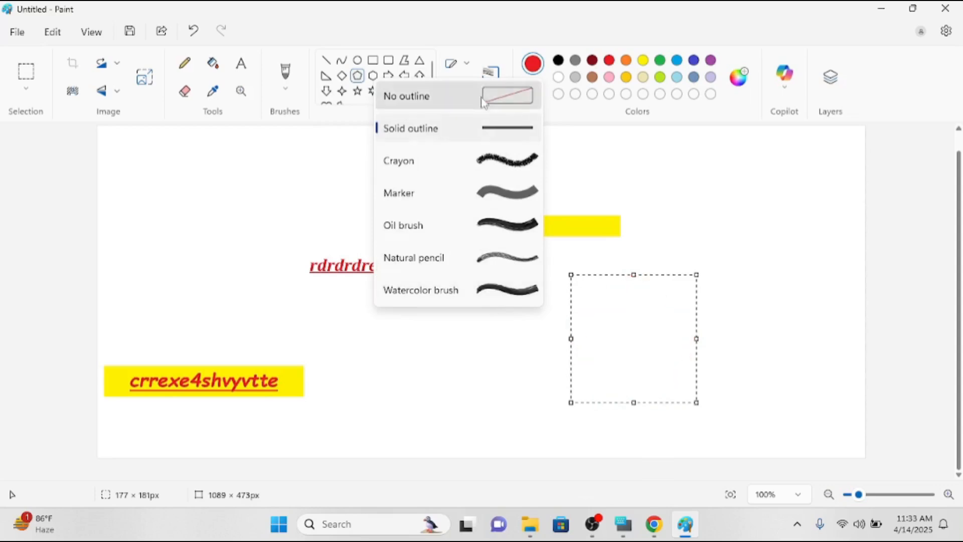
click(496, 134)
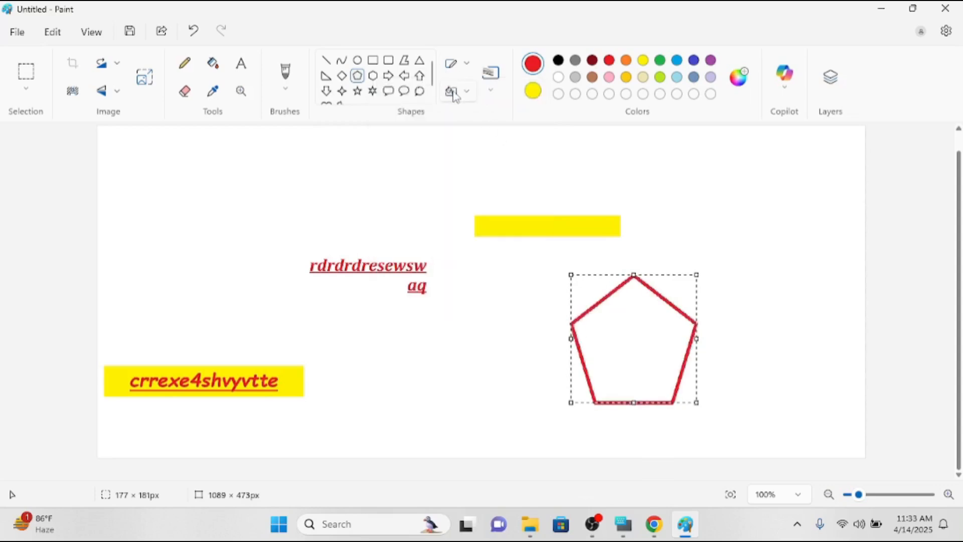
click(458, 93)
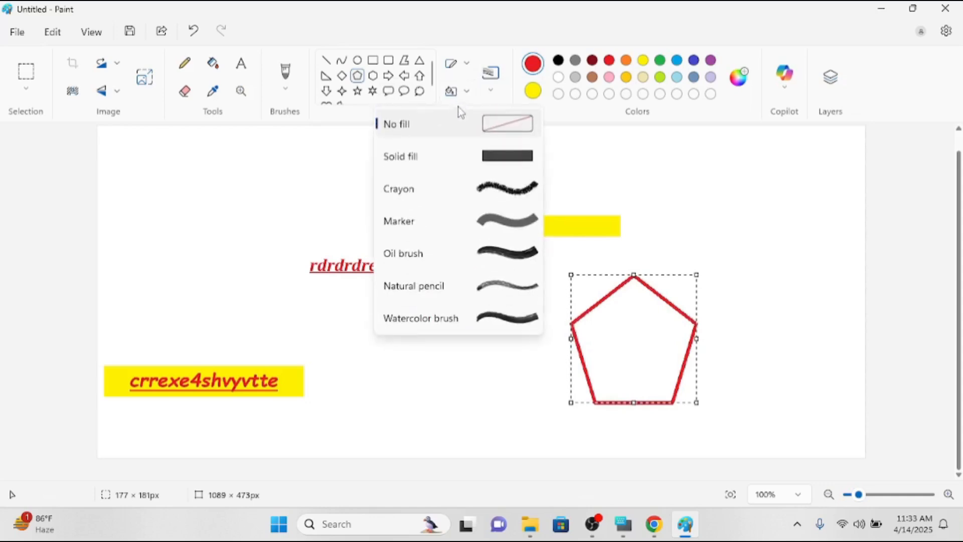
Fill the pentagon with Crayon, set its outline size to 5px, and commit it.
click(483, 189)
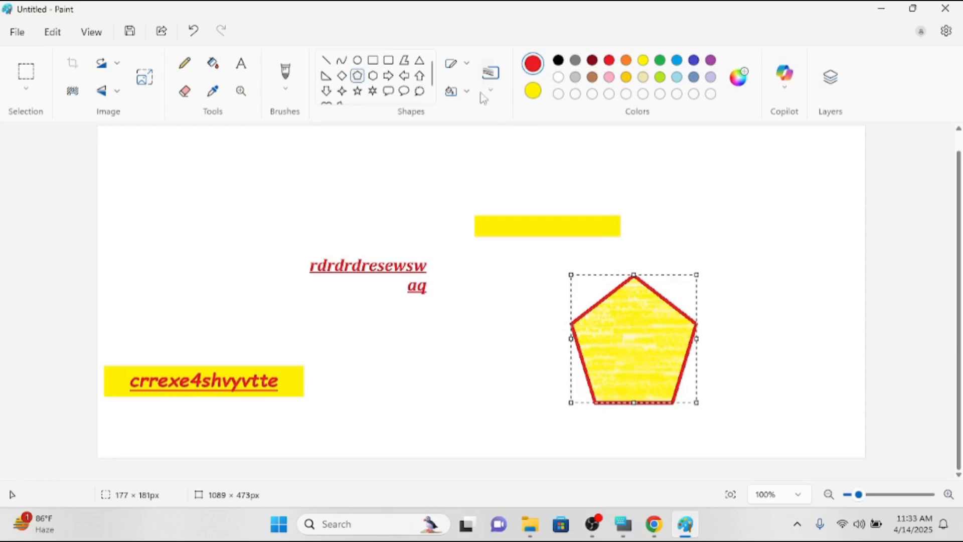
click(490, 73)
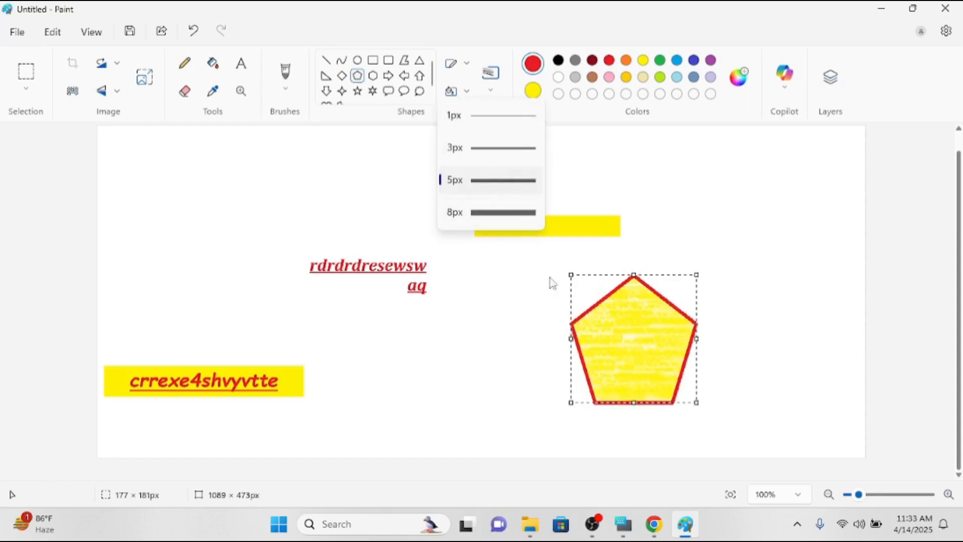
click(498, 217)
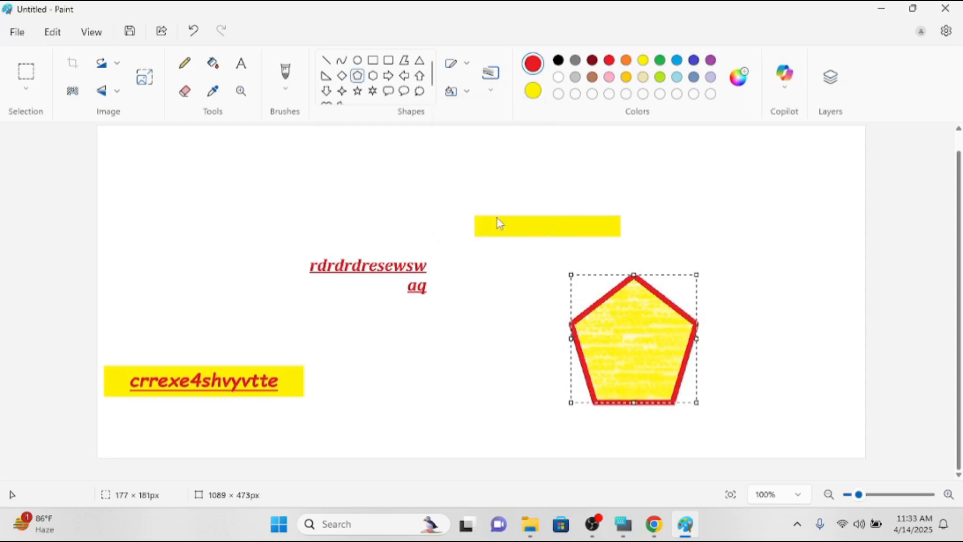
click(493, 84)
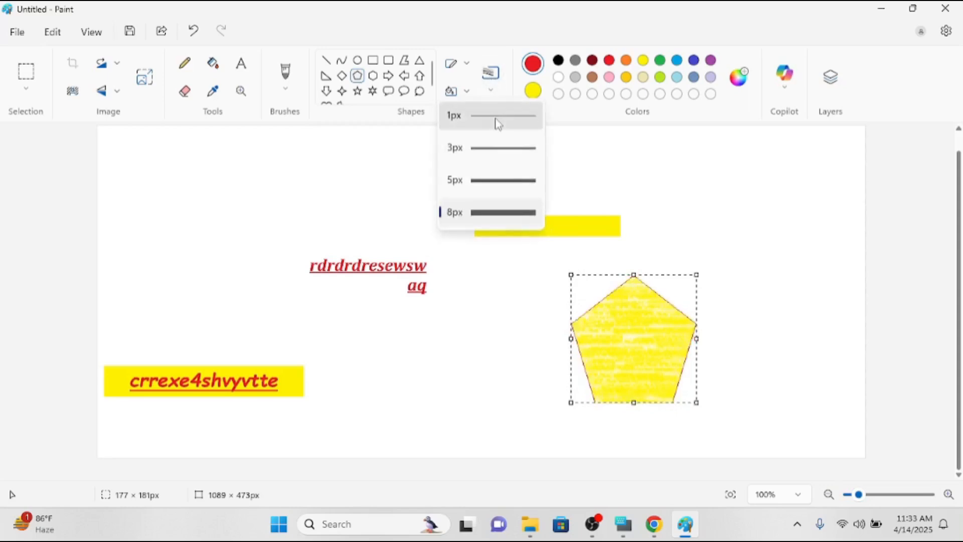
click(517, 186)
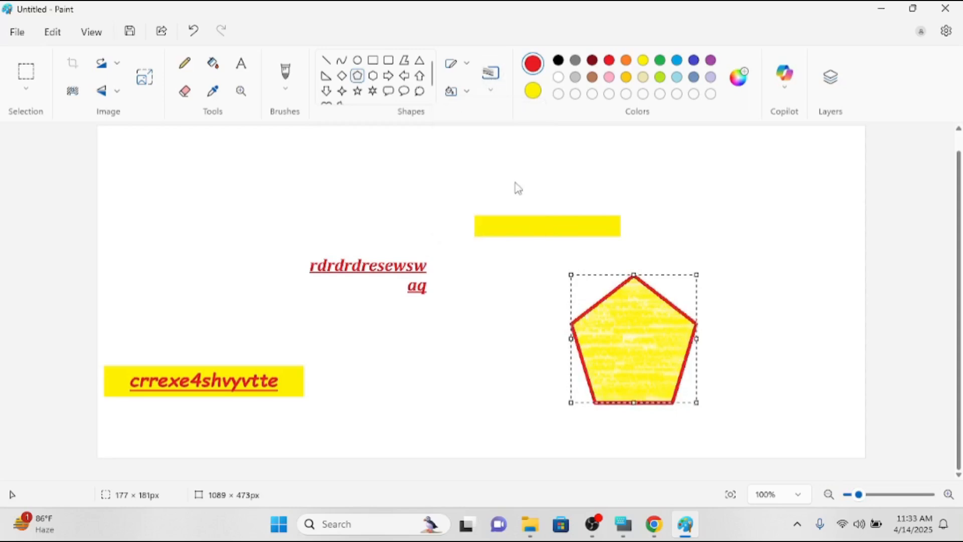
click(518, 189)
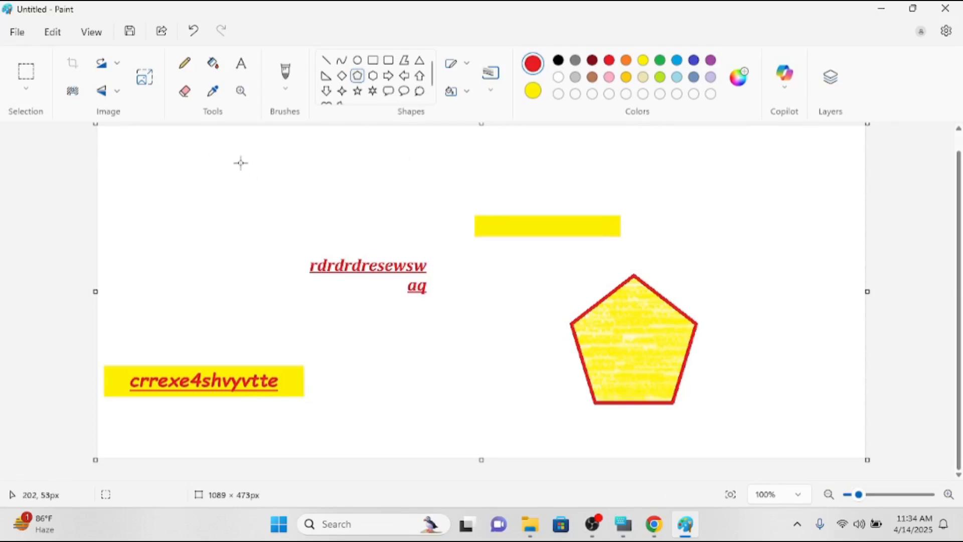
Clear the entire canvas with Ctrl+A and Delete.
key(ctrl+a)
key(Delete)
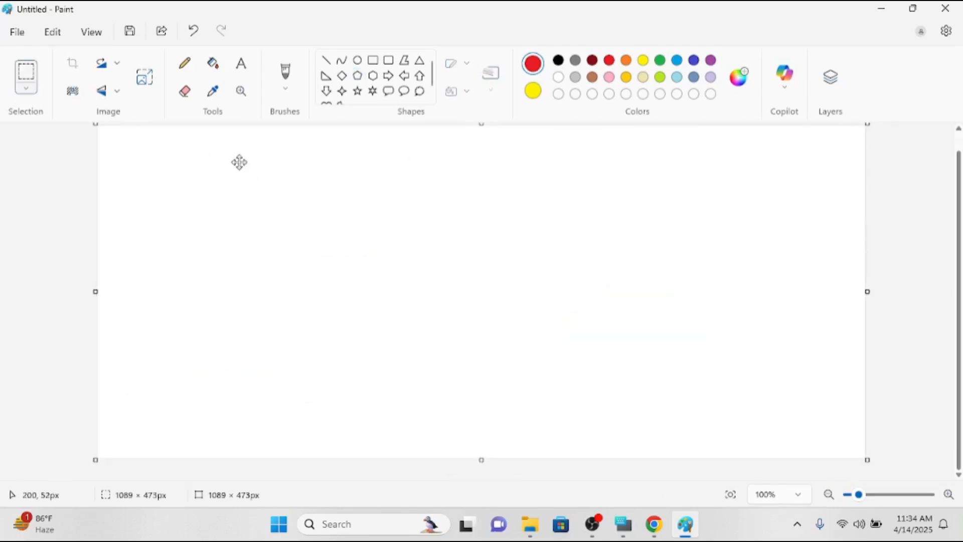
click(50, 42)
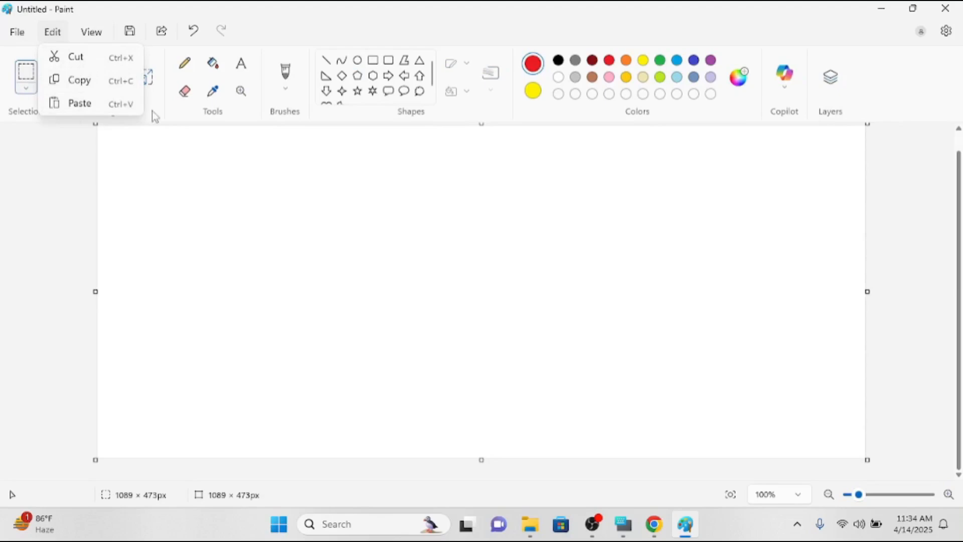
click(277, 224)
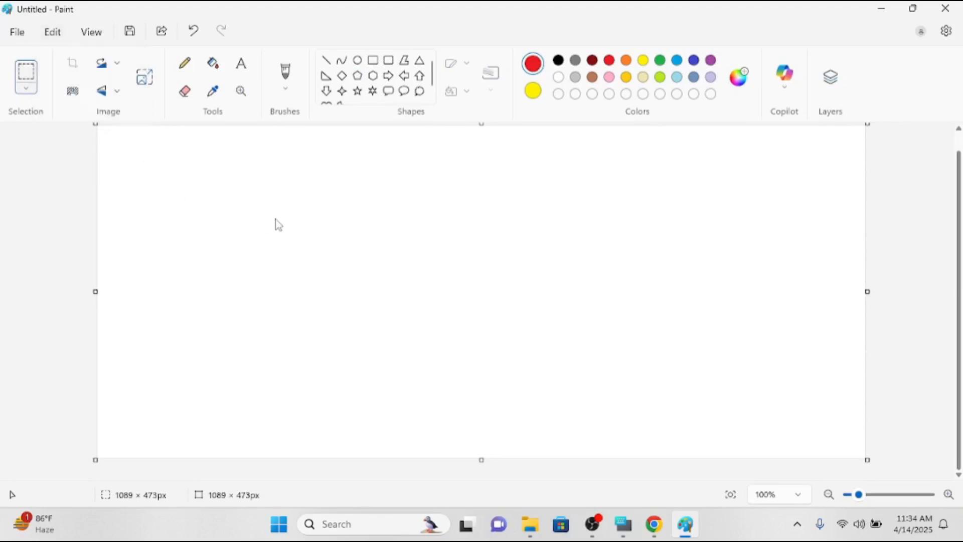
Draw a diamond left of centre, a large left arrow right of it, and a down arrow left of it.
click(342, 75)
drag(317, 207, 415, 313)
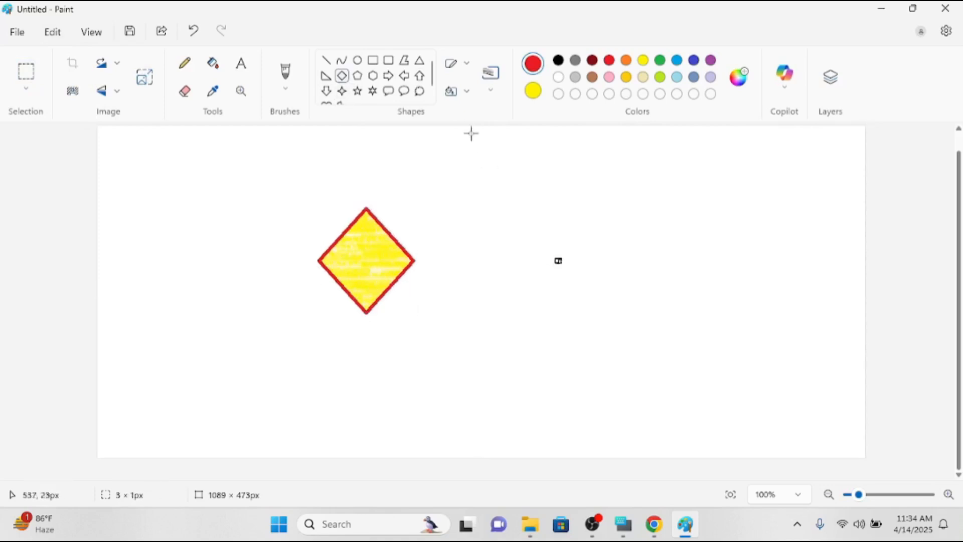
click(405, 76)
drag(475, 164, 674, 408)
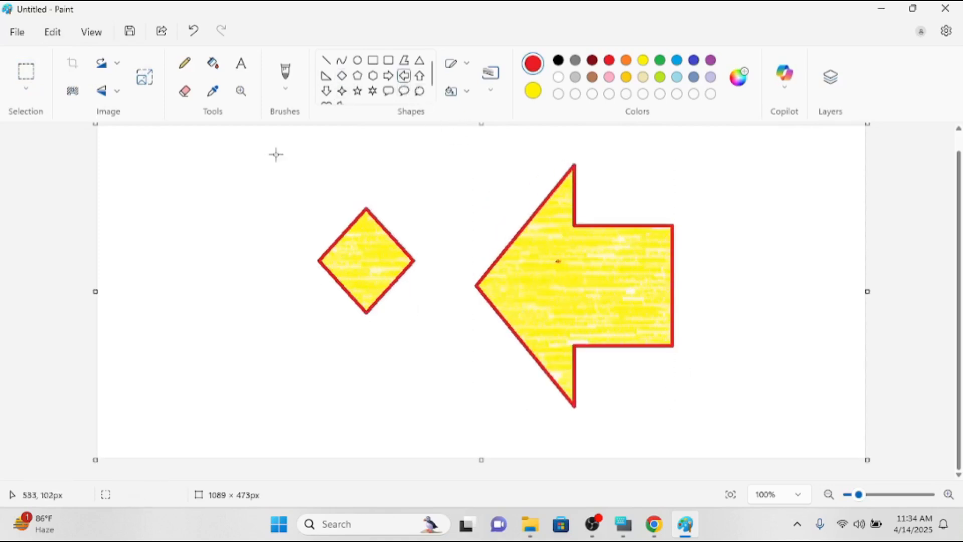
click(326, 90)
drag(213, 208, 246, 359)
click(273, 361)
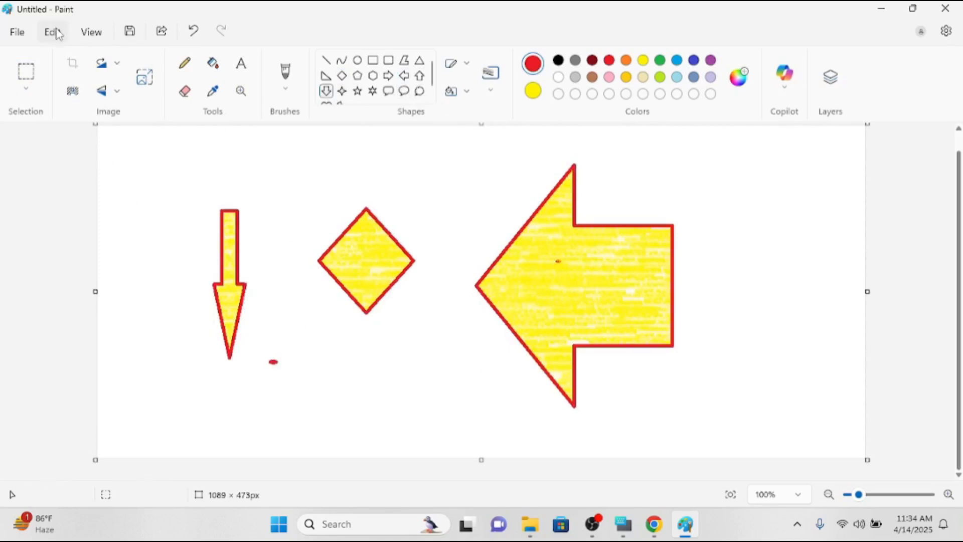
click(31, 73)
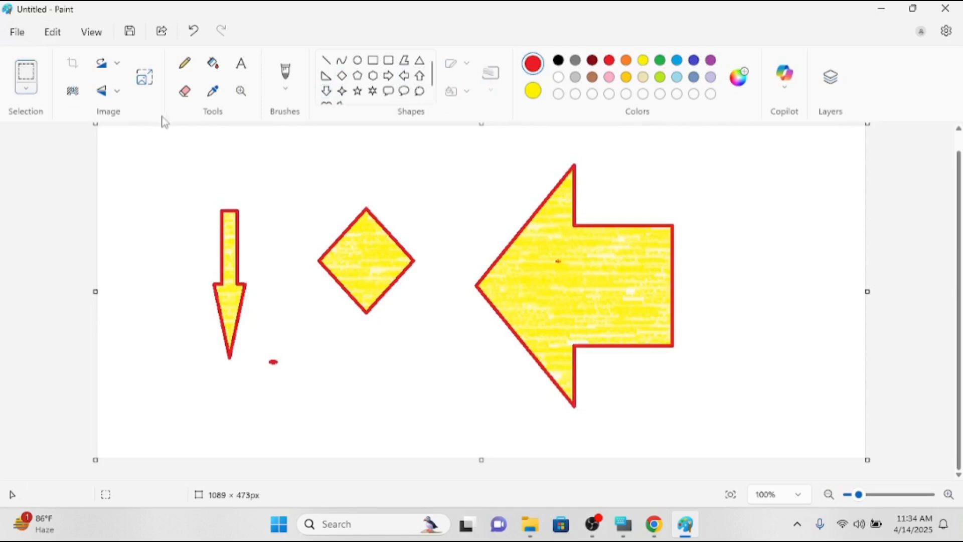
Cut the selected diamond, paste it, and drag it slightly higher between the two arrows.
drag(302, 183, 427, 327)
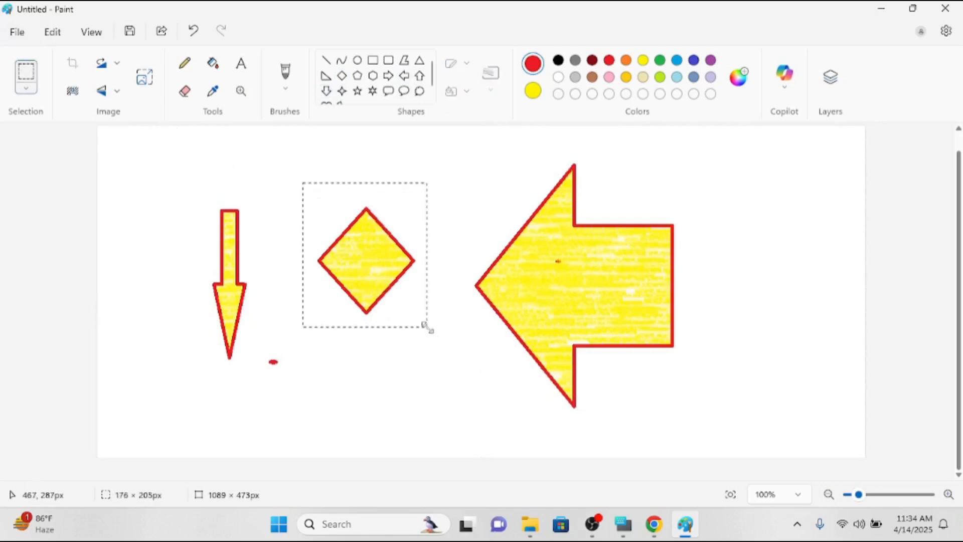
click(53, 32)
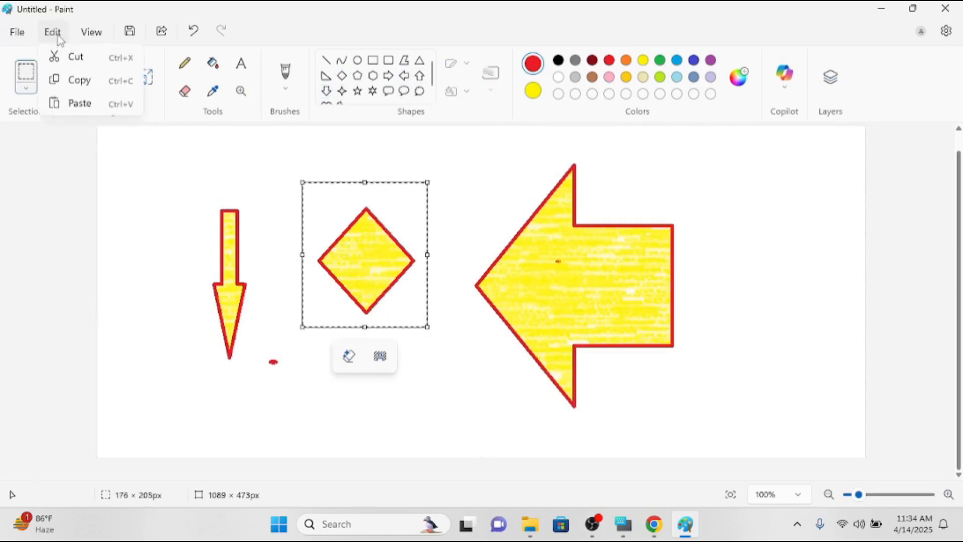
click(73, 57)
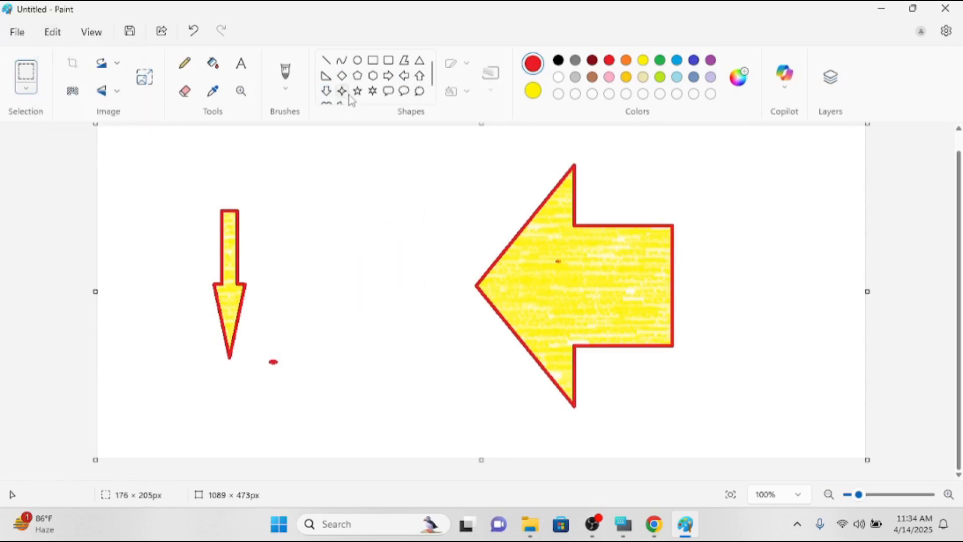
click(52, 31)
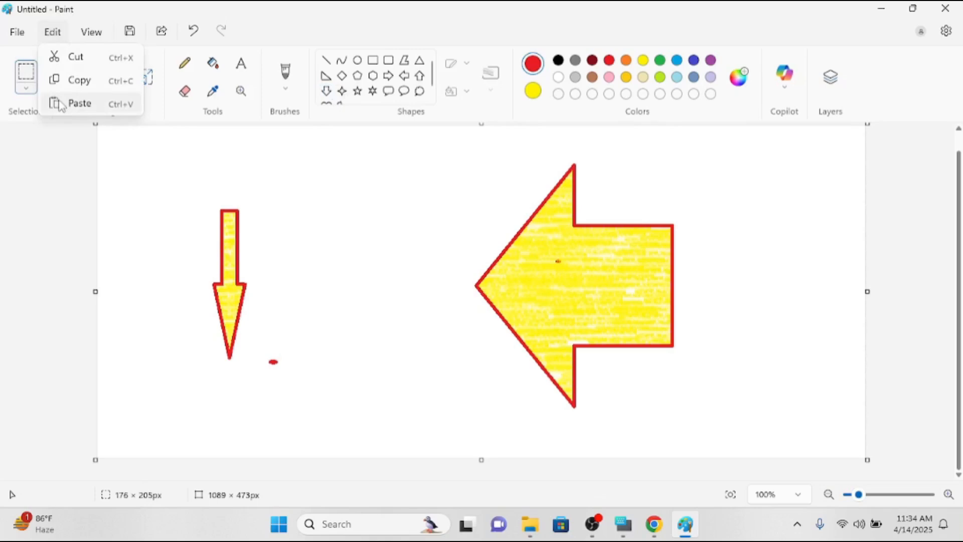
click(65, 105)
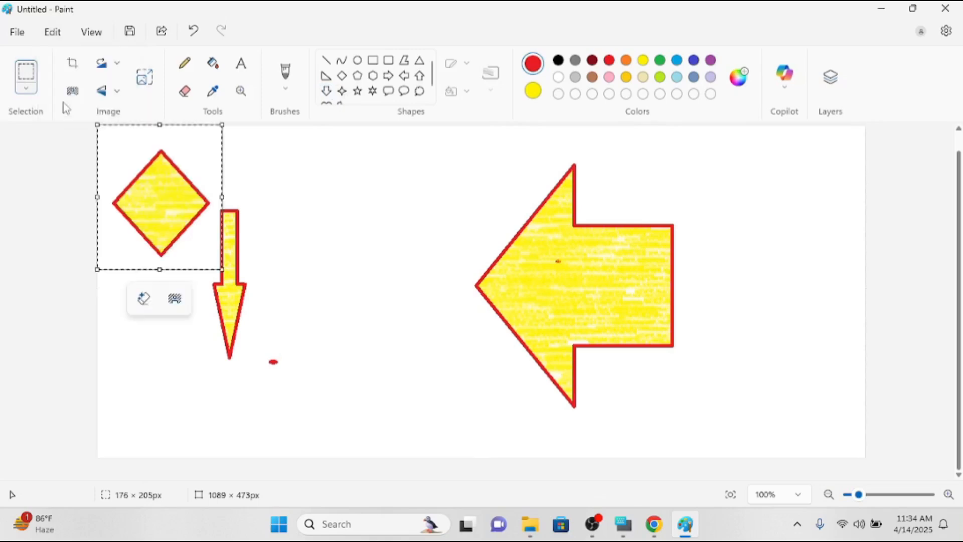
drag(139, 163, 332, 149)
click(488, 207)
click(53, 32)
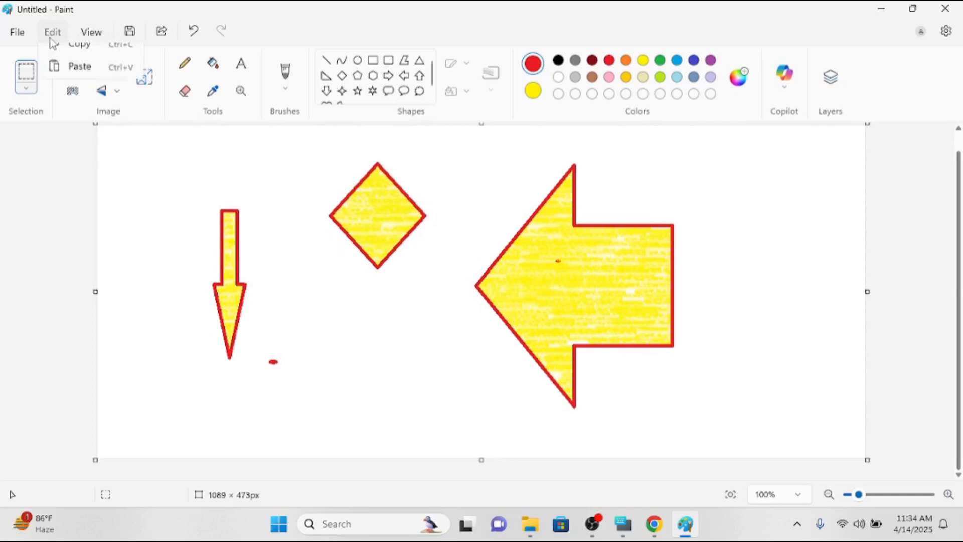
click(290, 172)
Select the diamond and copy it to the clipboard.
click(52, 32)
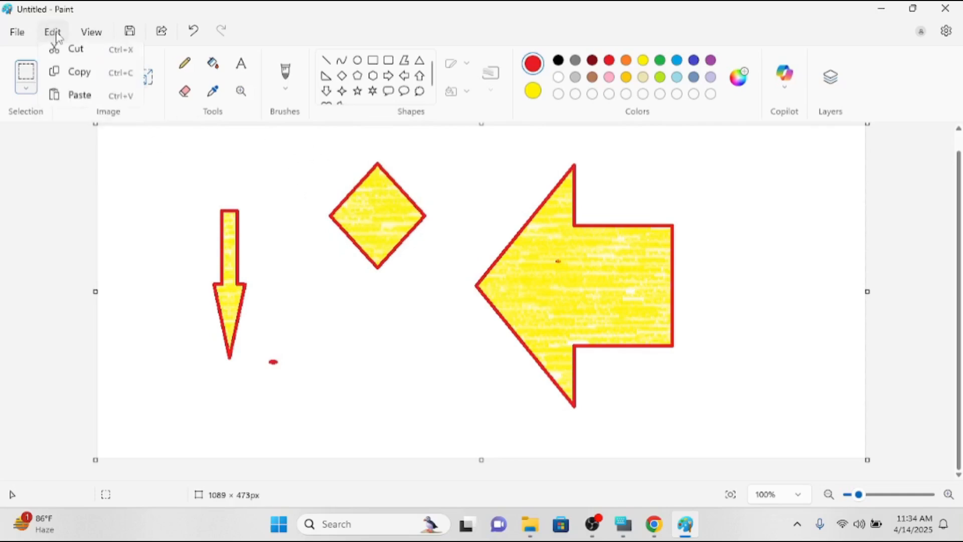
click(23, 74)
drag(234, 128, 431, 296)
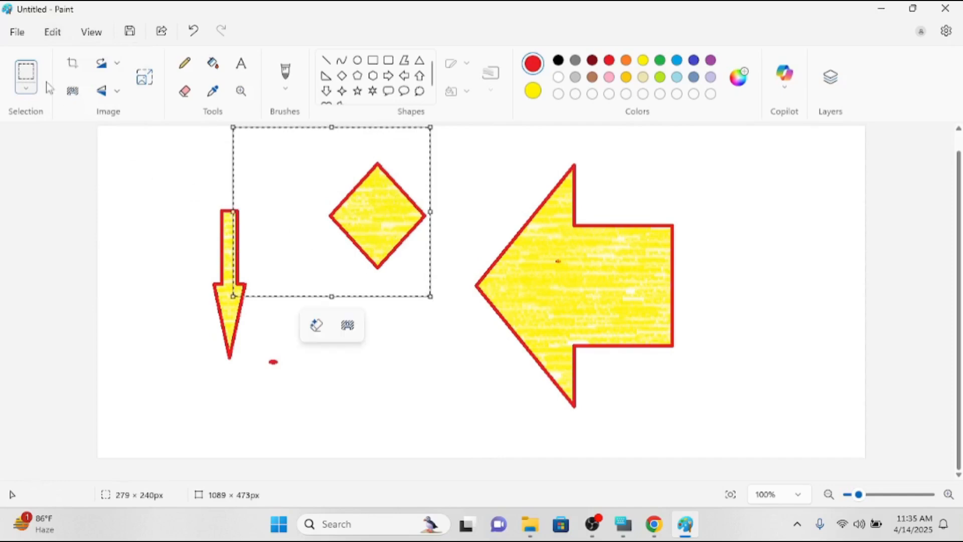
click(61, 34)
click(78, 79)
Paste the diamond copy below the original and bring up the On-Screen Keyboard.
click(52, 32)
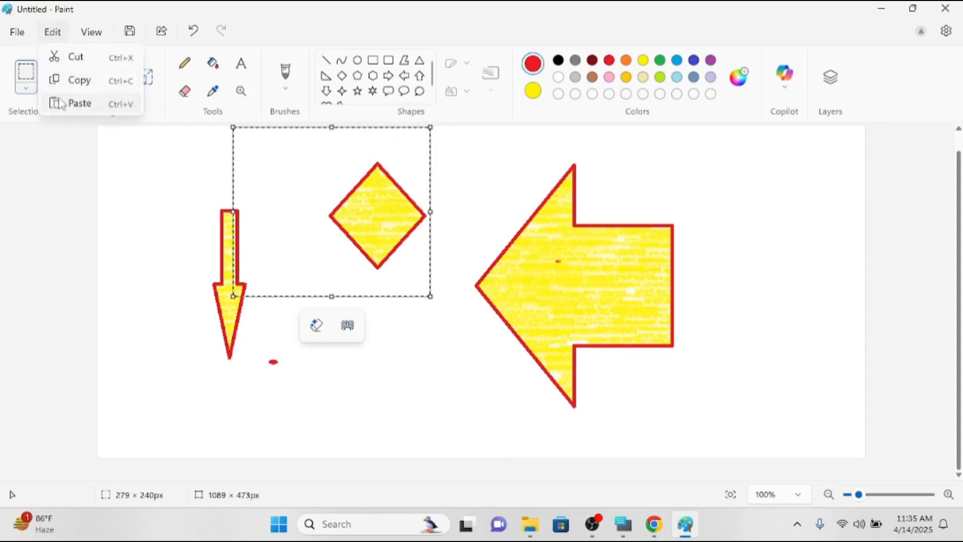
click(76, 101)
drag(243, 214, 420, 363)
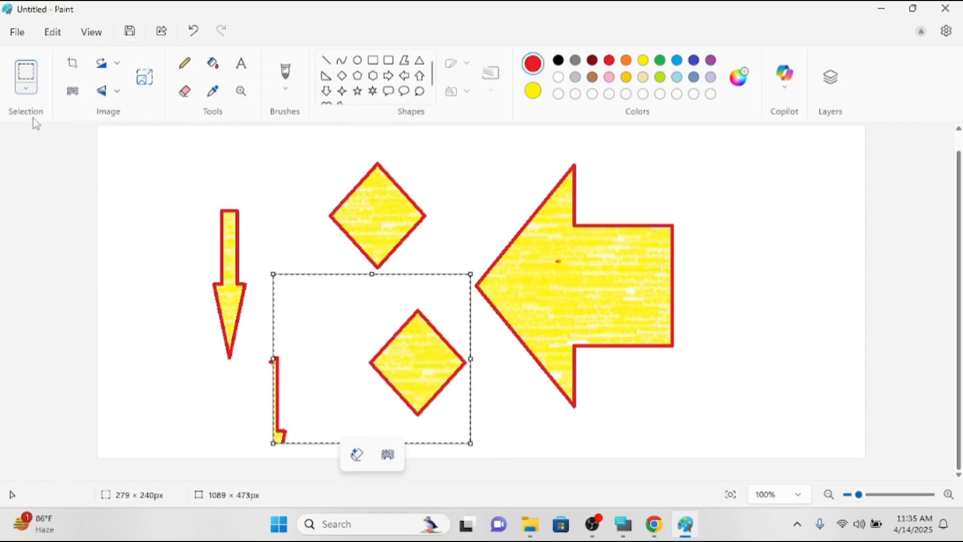
click(56, 35)
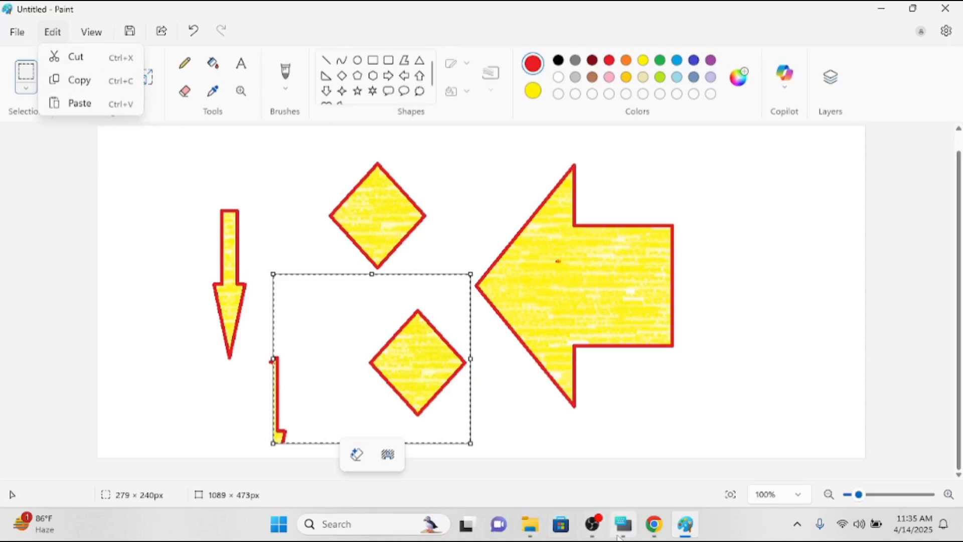
click(622, 525)
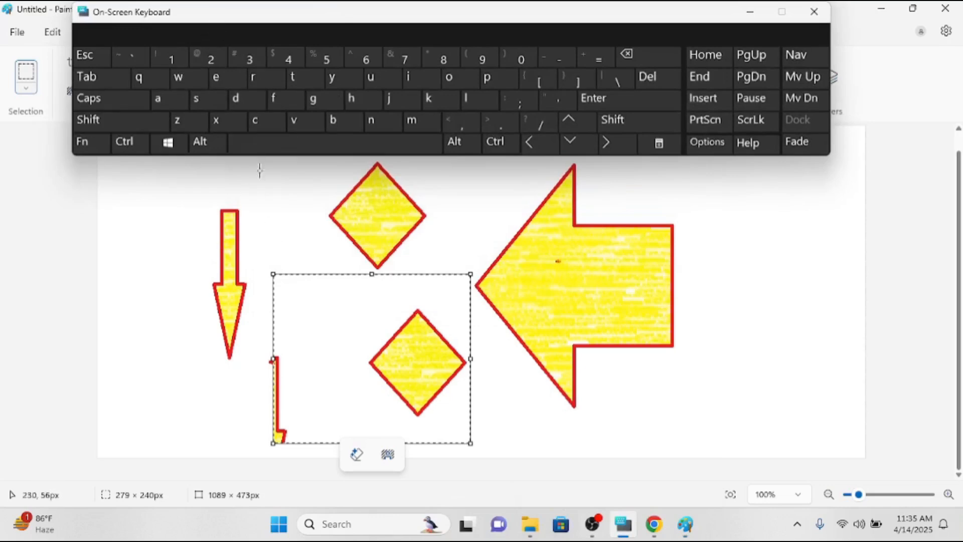
Cut the down arrow and both diamonds with Ctrl+X, paste them back, and reposition them.
click(35, 90)
drag(196, 195, 484, 435)
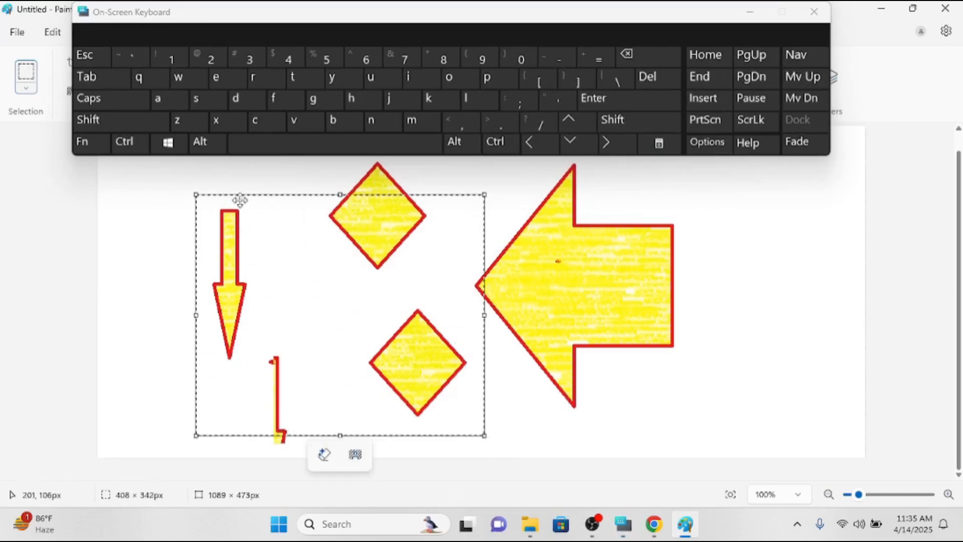
key(ctrl)
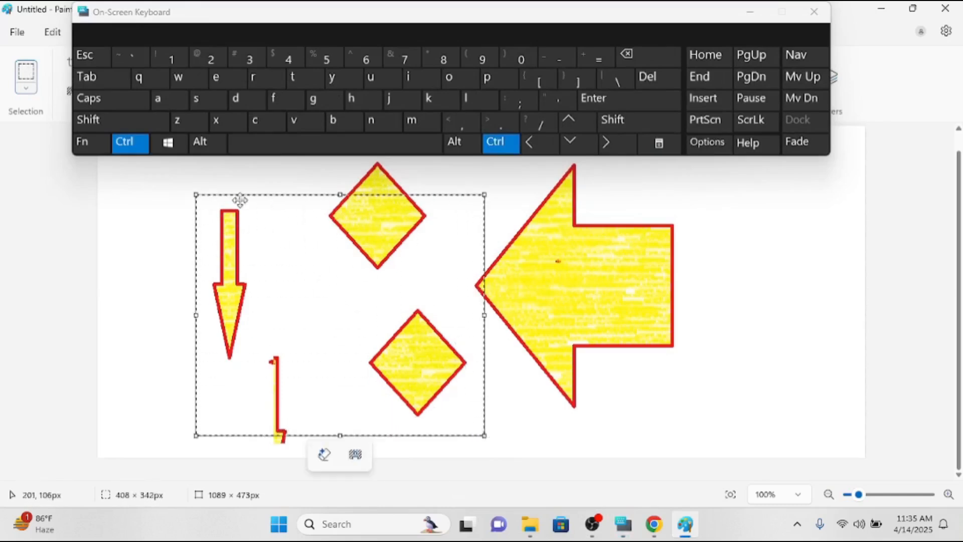
key(ctrl+x)
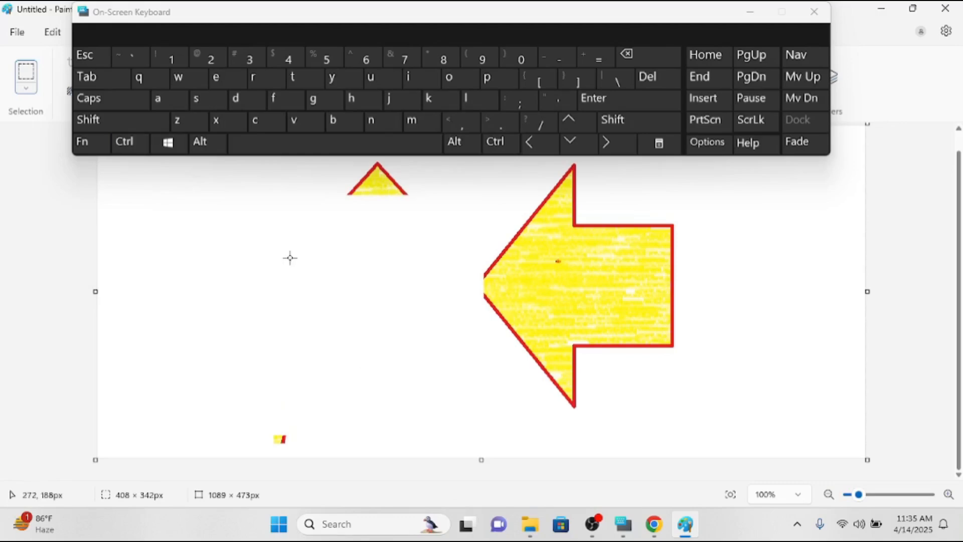
key(ctrl+v)
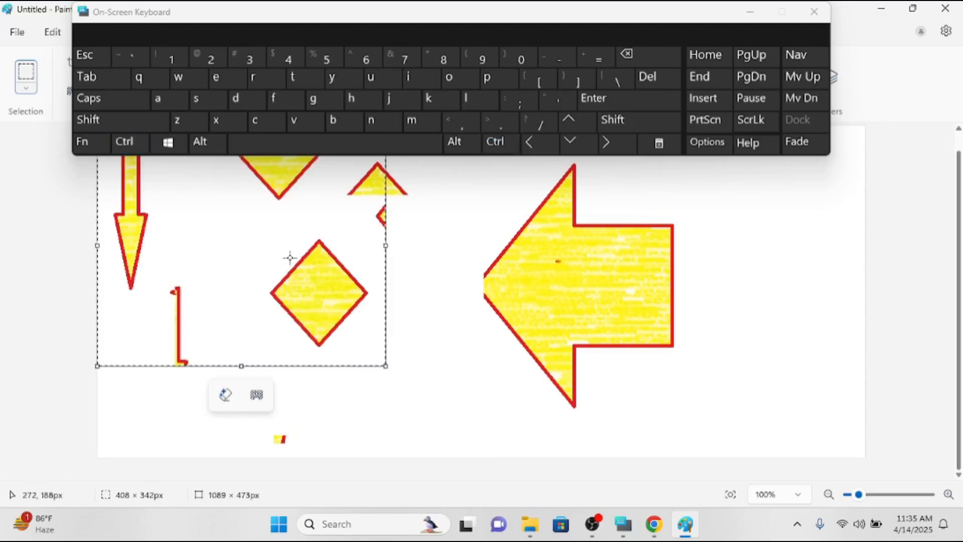
drag(294, 251, 394, 322)
click(557, 311)
Paste a copy of the arrow-and-diamond cluster over the big left arrow, then minimize the keyboard.
drag(225, 197, 617, 429)
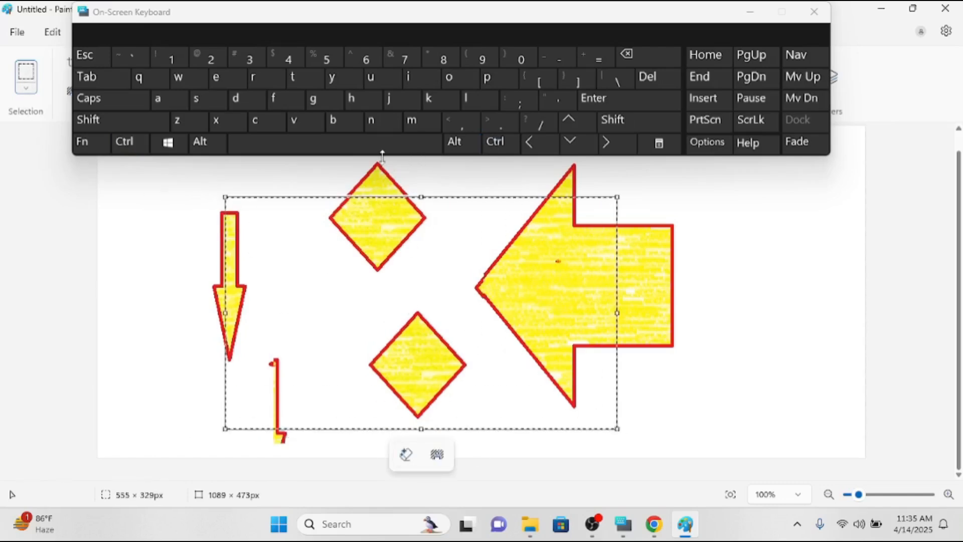
key(ctrl)
key(ctrl+v)
drag(376, 203, 664, 318)
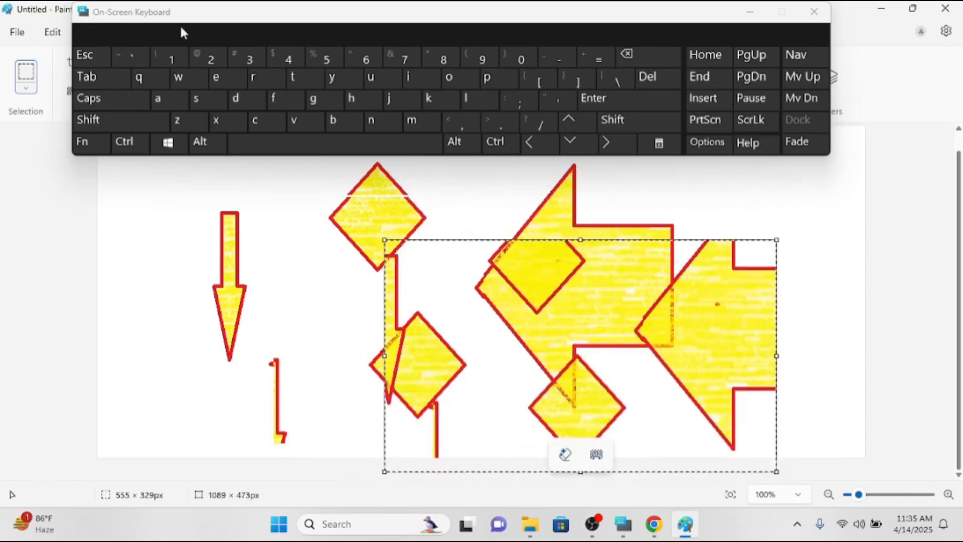
click(750, 12)
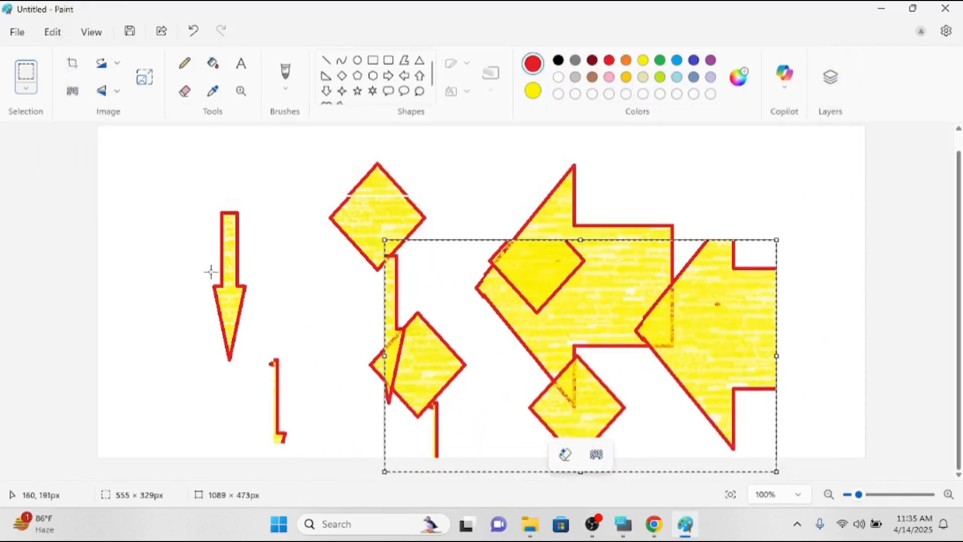
Nudge the pasted cluster slightly up and left, then browse the clipboard and View menus.
drag(509, 316, 492, 282)
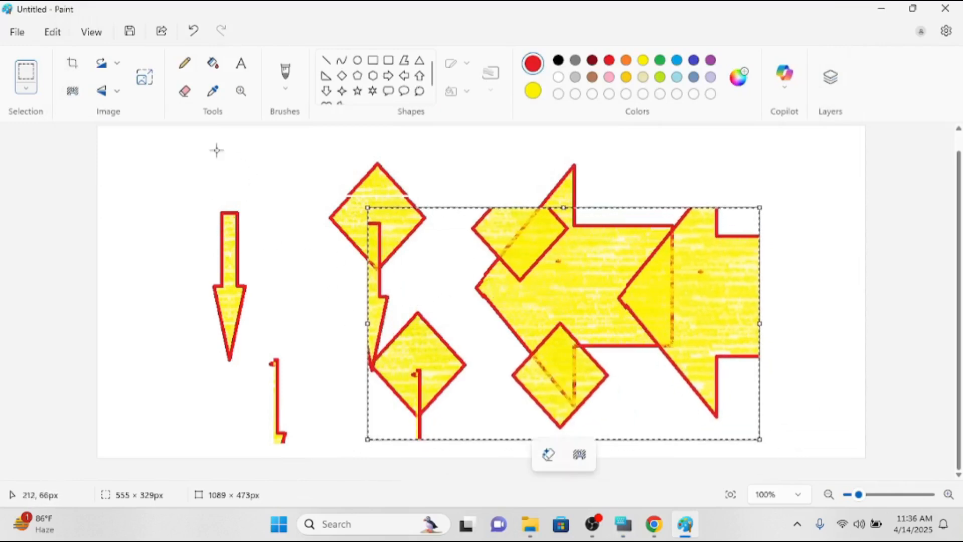
click(51, 39)
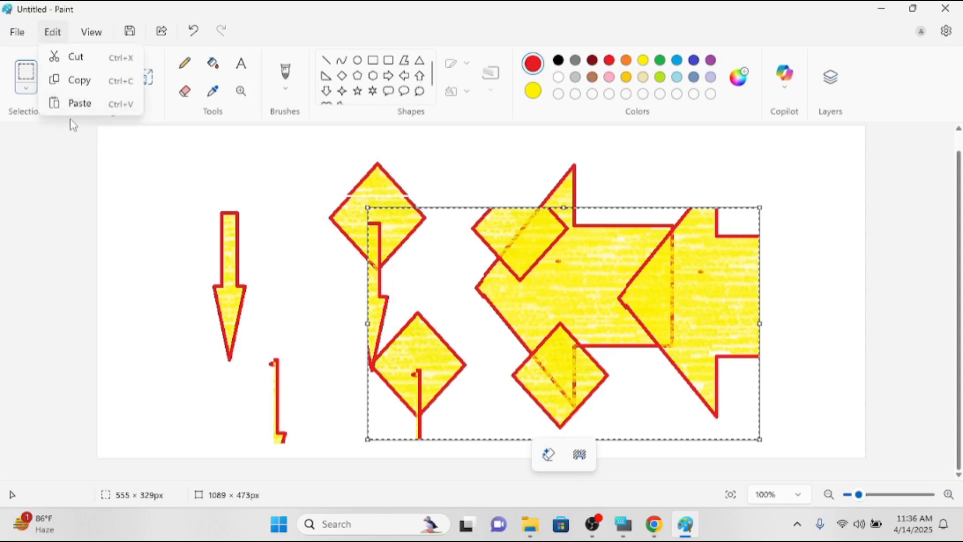
click(90, 33)
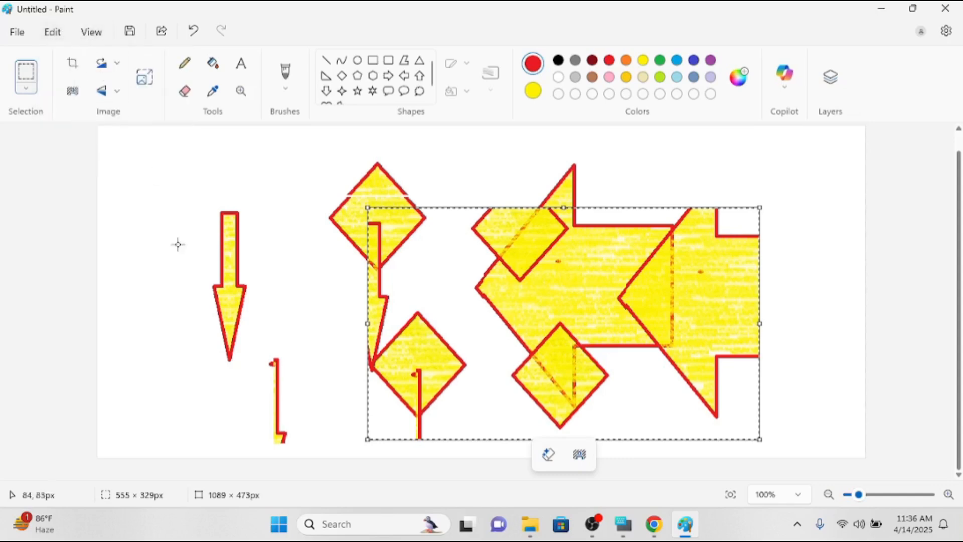
click(91, 32)
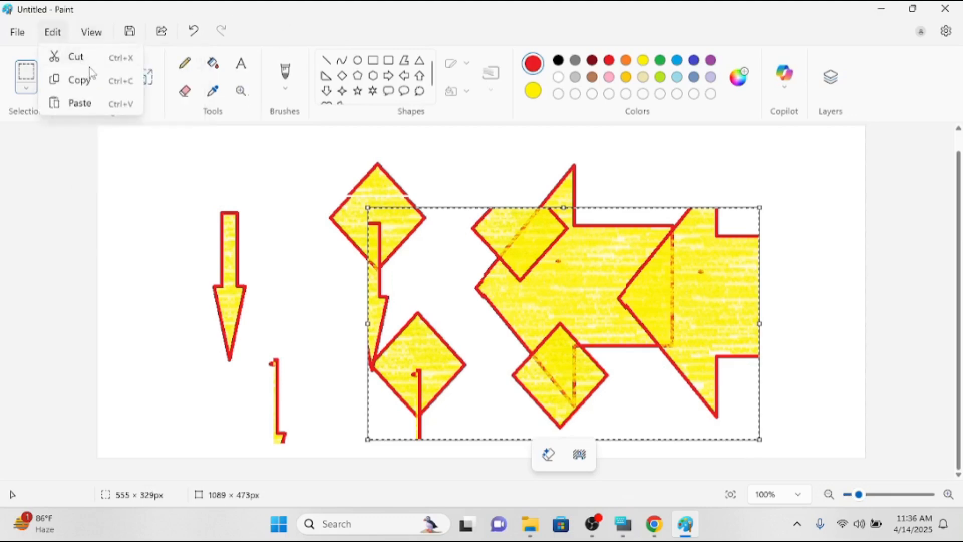
click(95, 39)
click(95, 39)
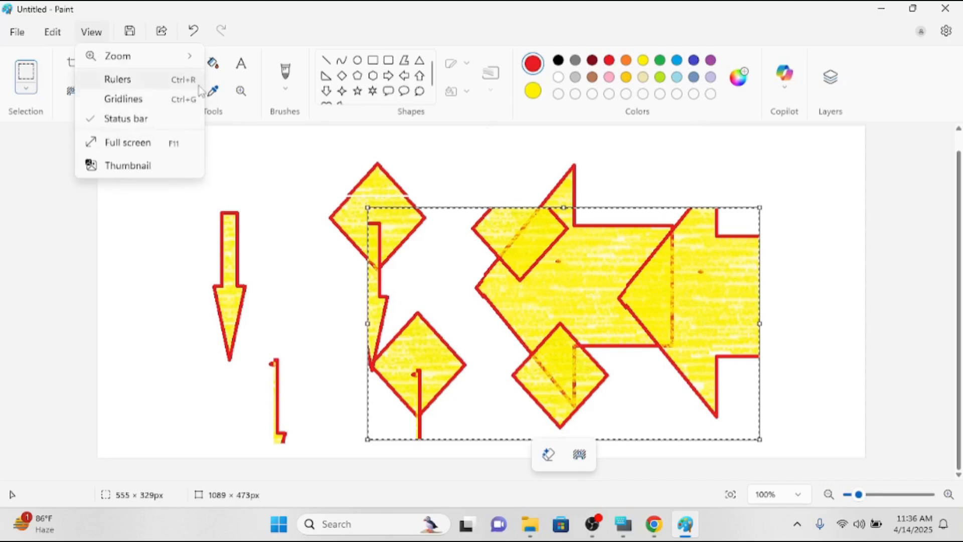
click(118, 79)
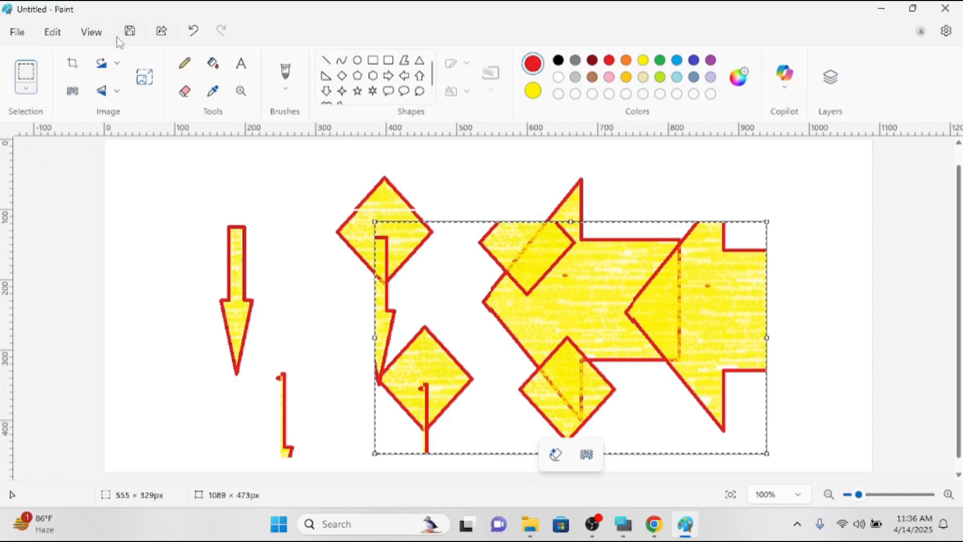
click(104, 33)
click(129, 100)
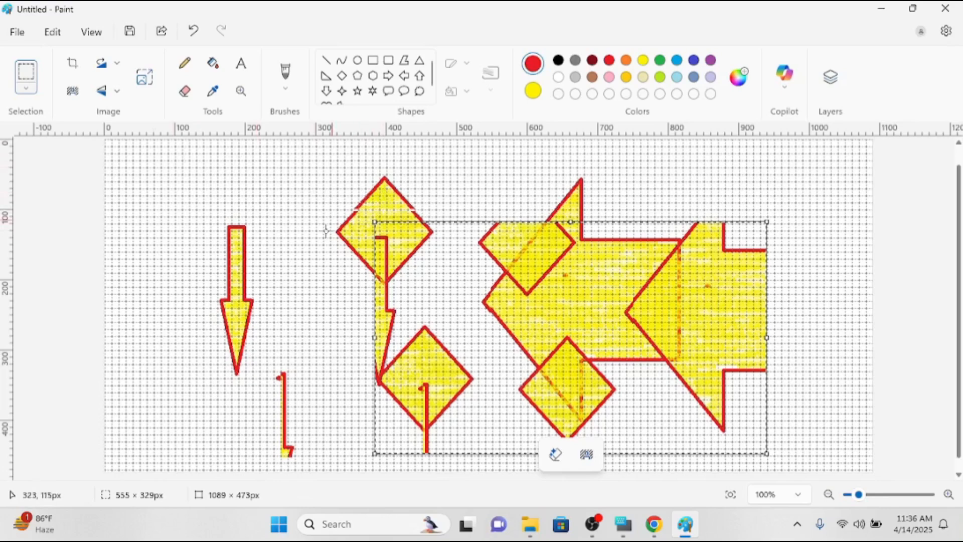
click(87, 39)
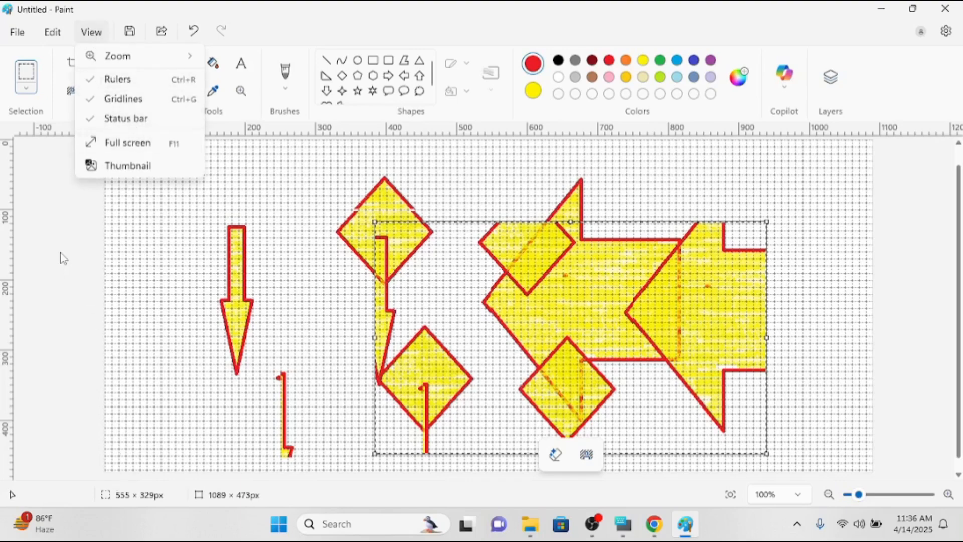
click(134, 125)
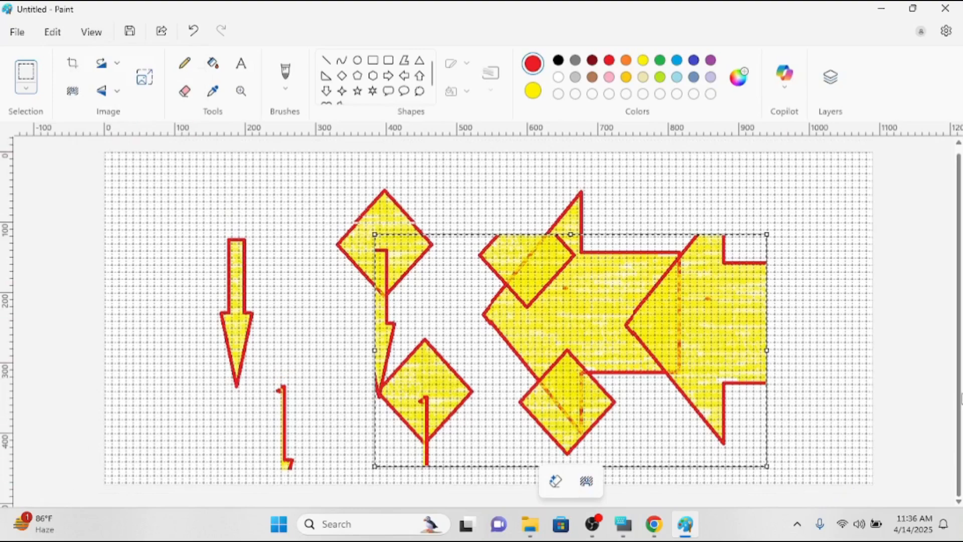
click(100, 34)
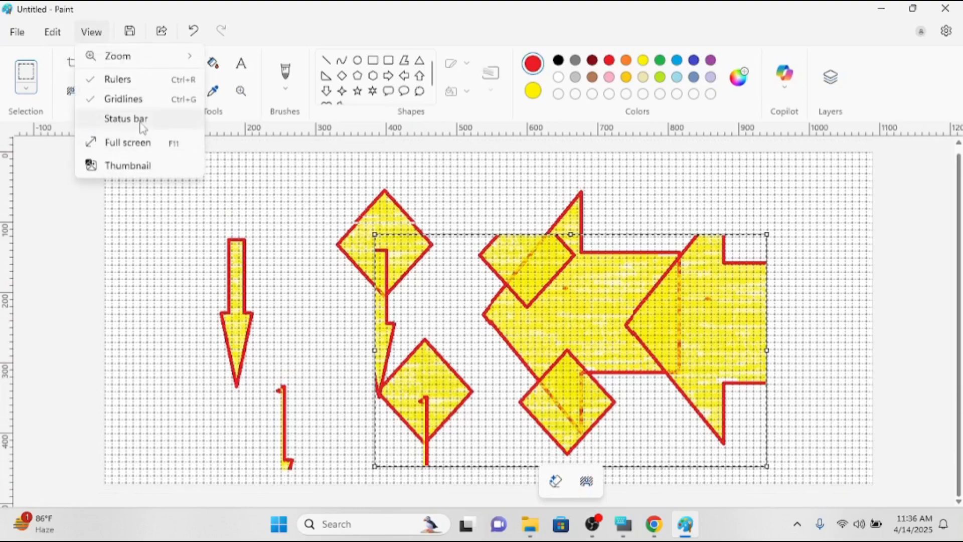
click(140, 120)
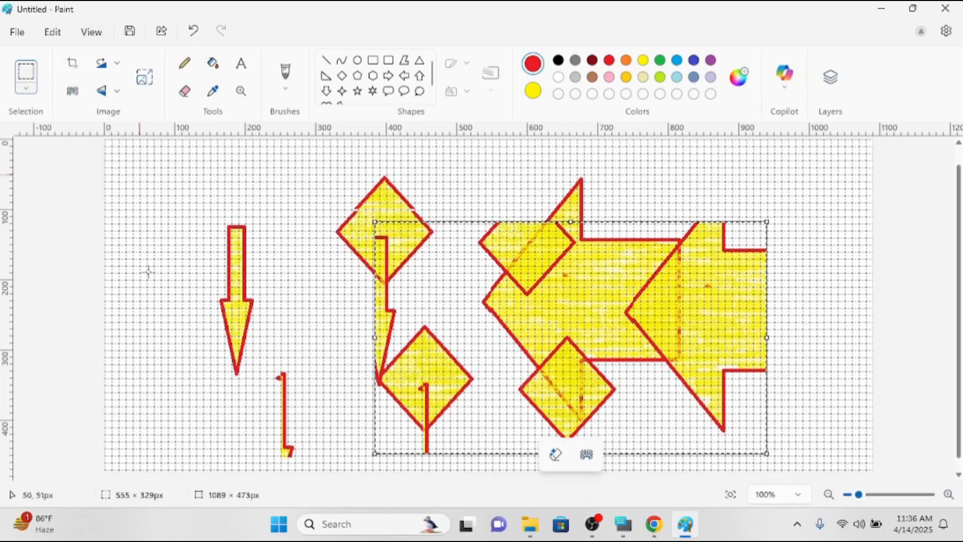
click(93, 33)
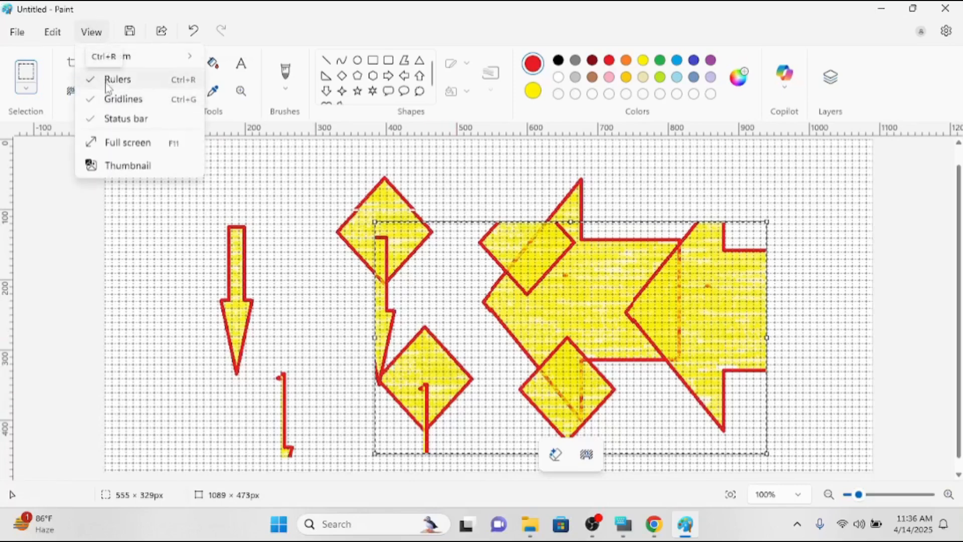
click(108, 80)
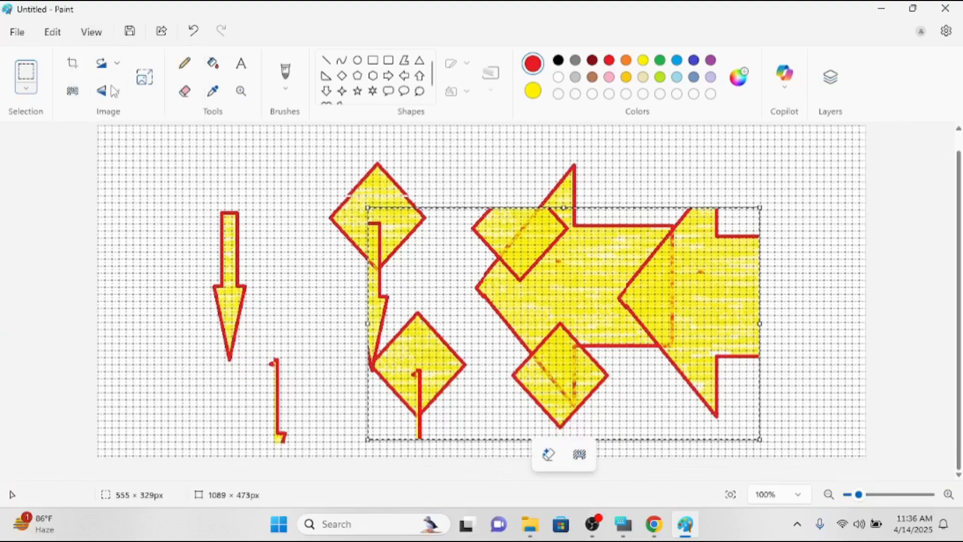
click(93, 33)
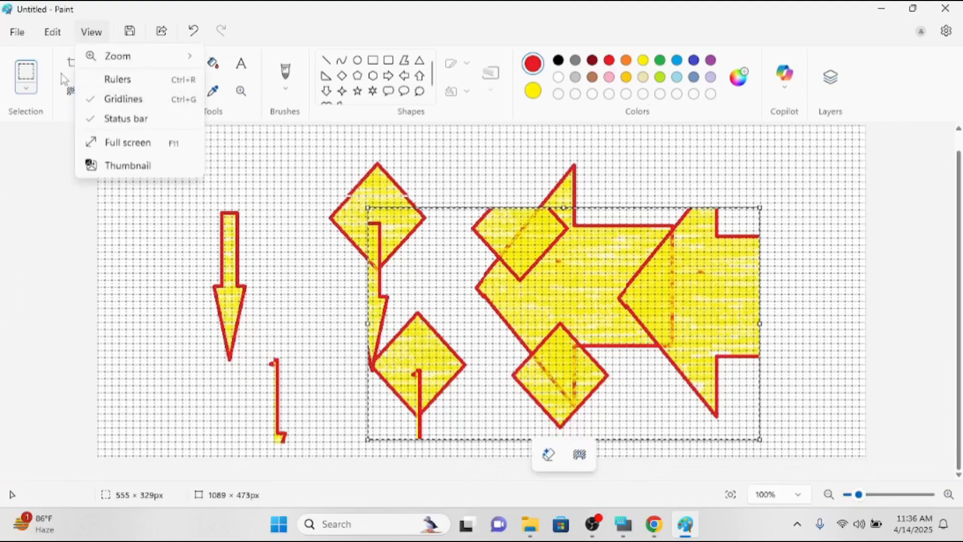
click(143, 98)
scroll(426, 260, up, 1)
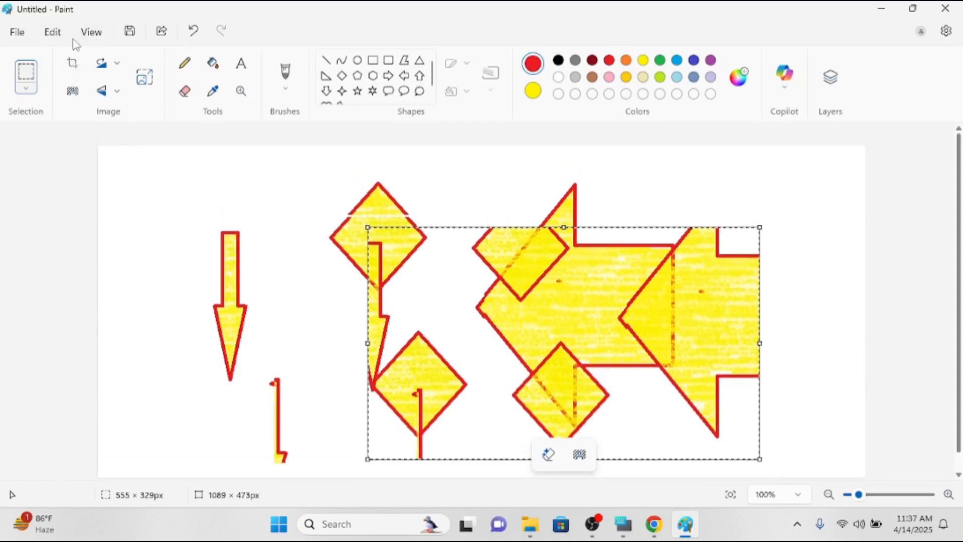
Show the File menu's Save as submenu listing PNG, JPEG, BMP and GIF formats.
click(24, 37)
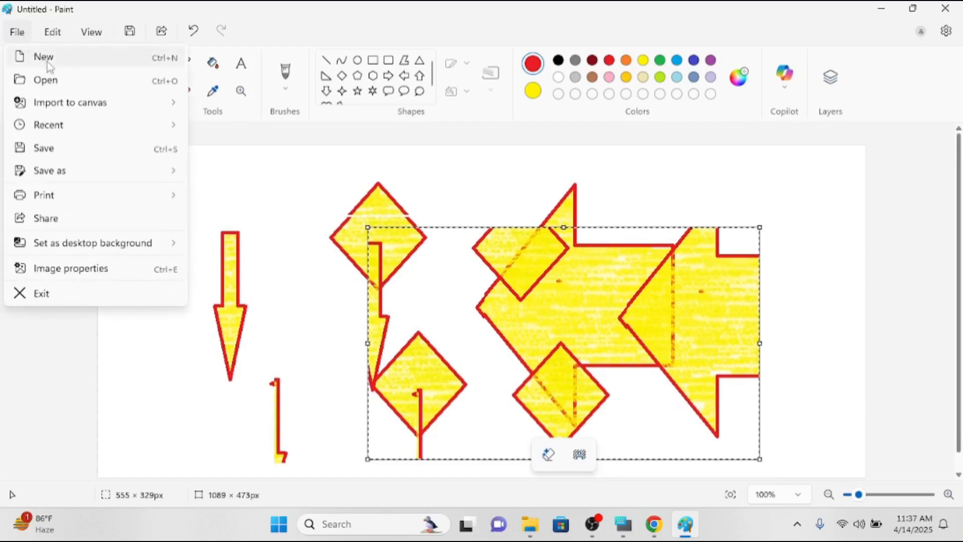
mouse_move(78, 133)
mouse_move(71, 102)
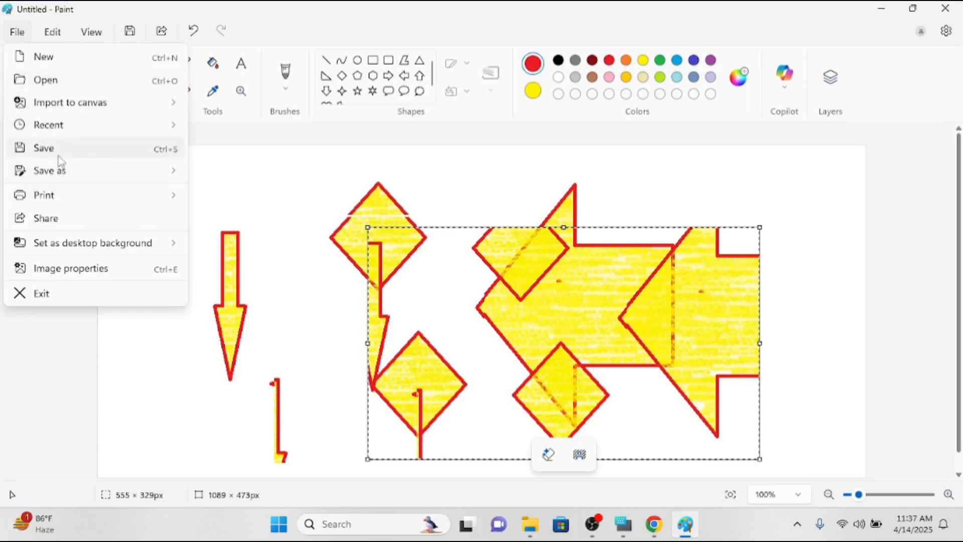
mouse_move(62, 174)
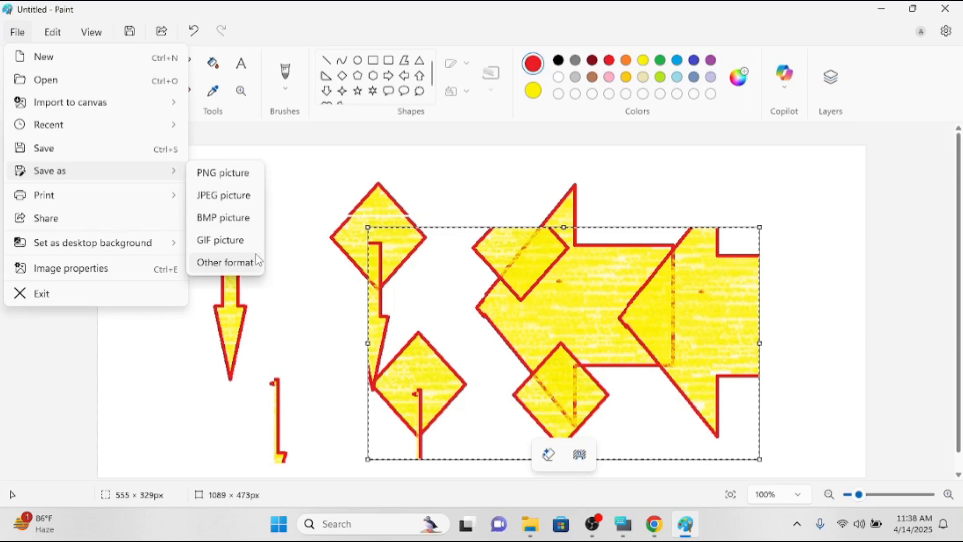
click(25, 36)
click(20, 36)
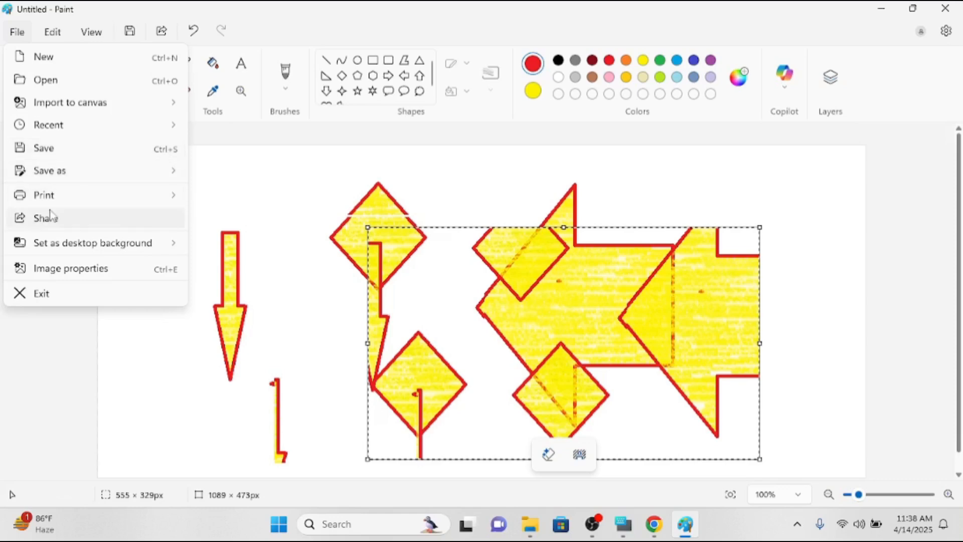
mouse_move(140, 200)
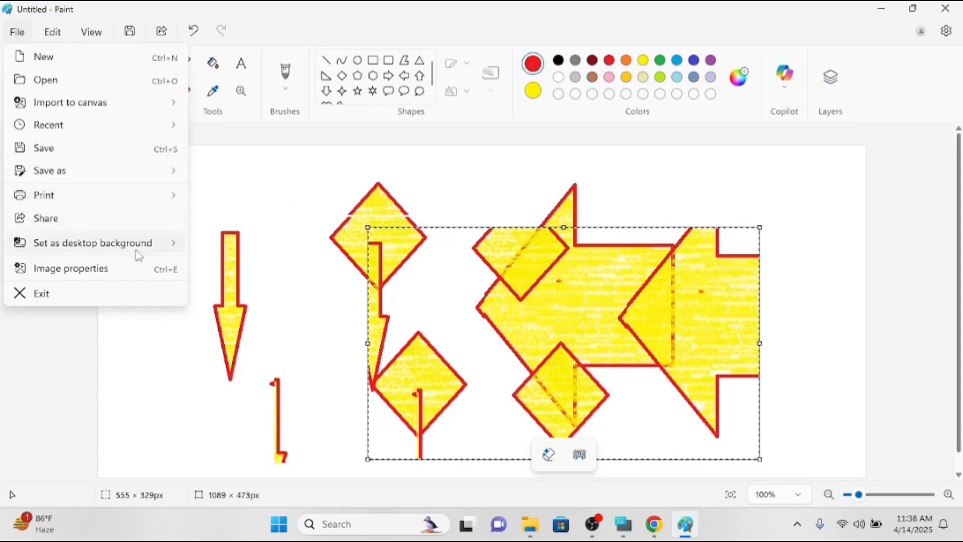
mouse_move(80, 249)
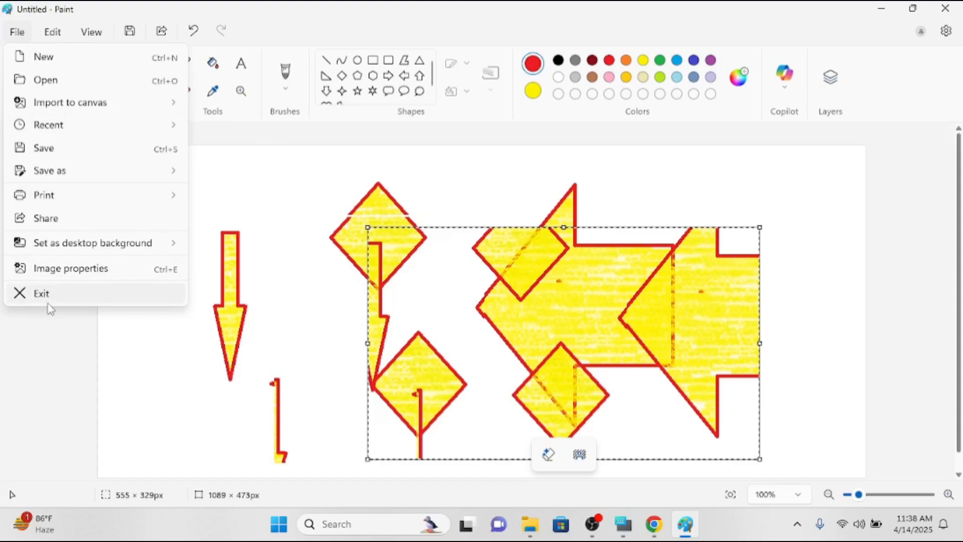
Start saving the drawing and choose the Desktop as the save location.
click(80, 149)
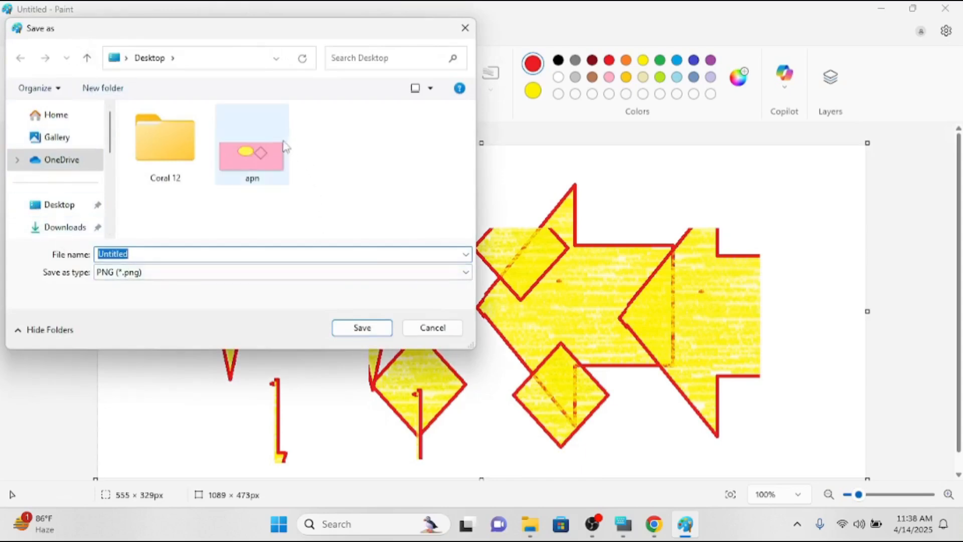
scroll(106, 192, down, 5)
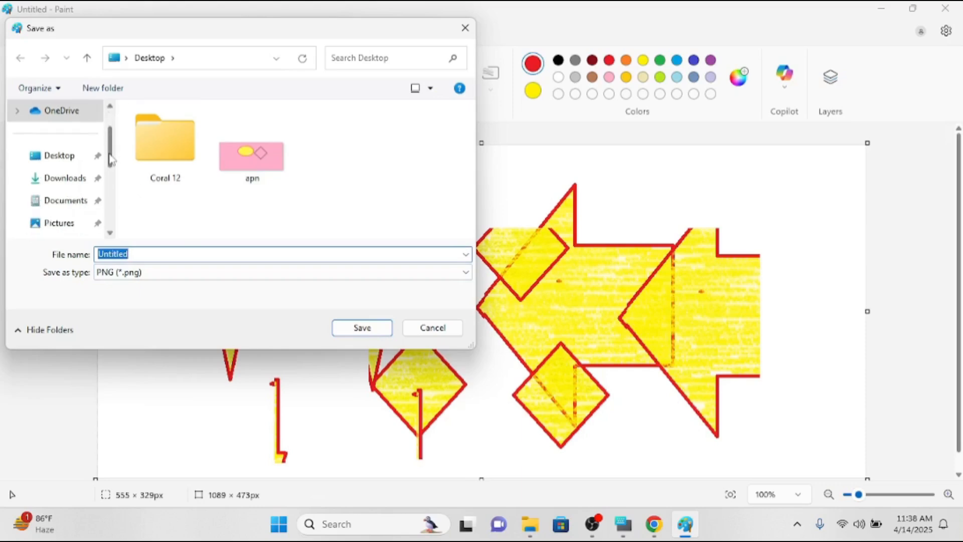
scroll(105, 192, up, 5)
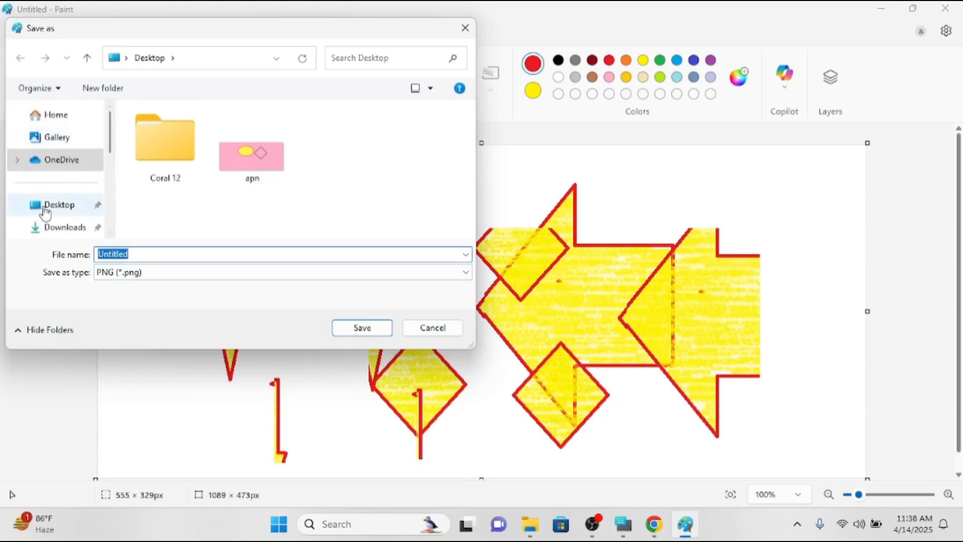
click(48, 211)
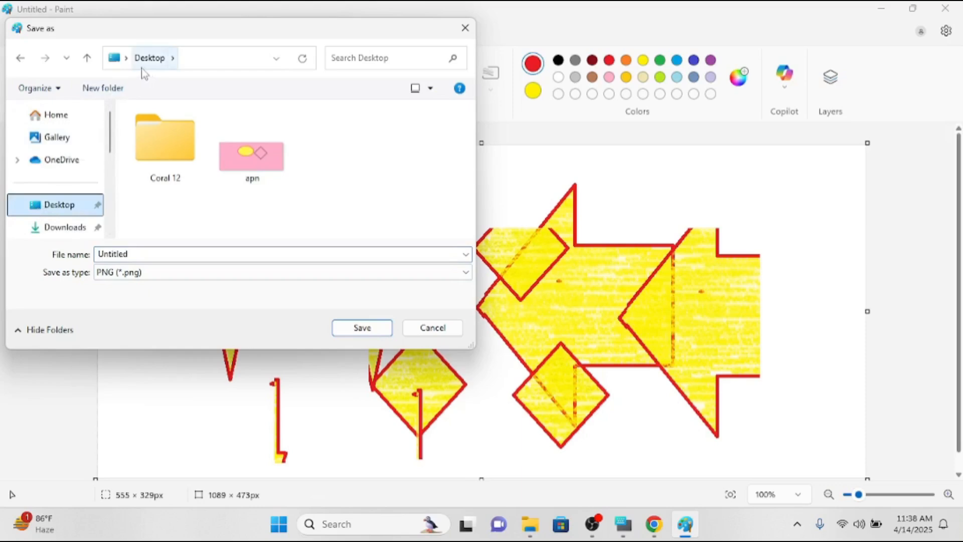
Create a new Desktop folder named 12 and open it, ready for the file name.
click(103, 88)
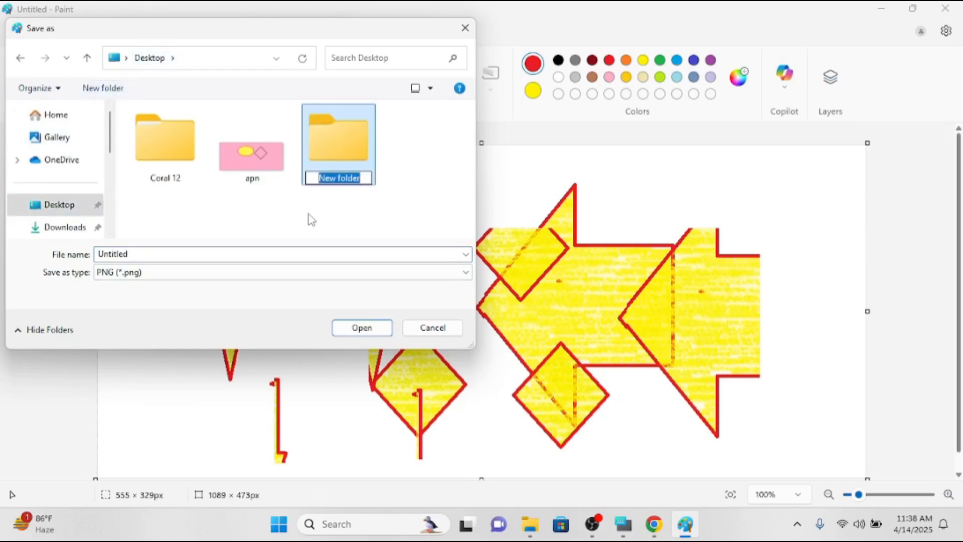
text(12)
key(Return)
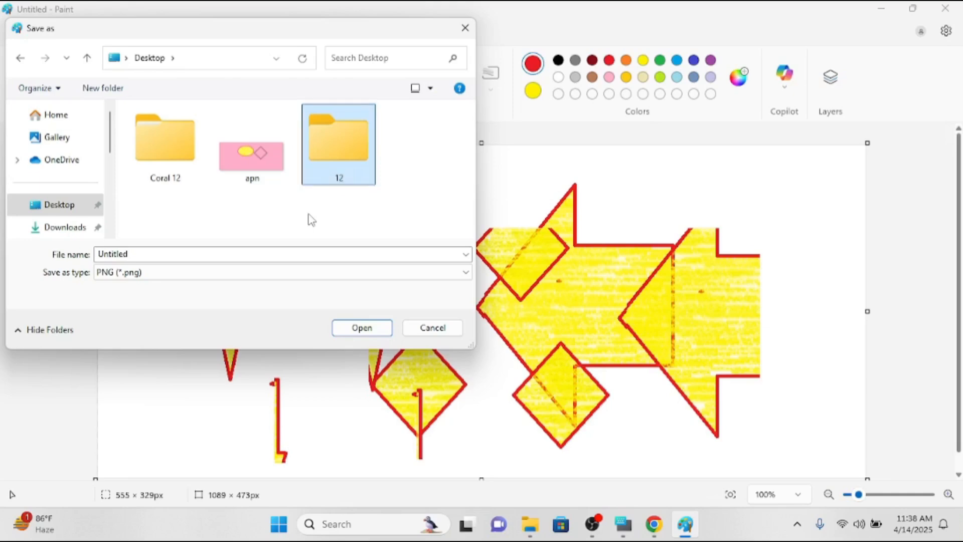
double_click(367, 143)
click(204, 253)
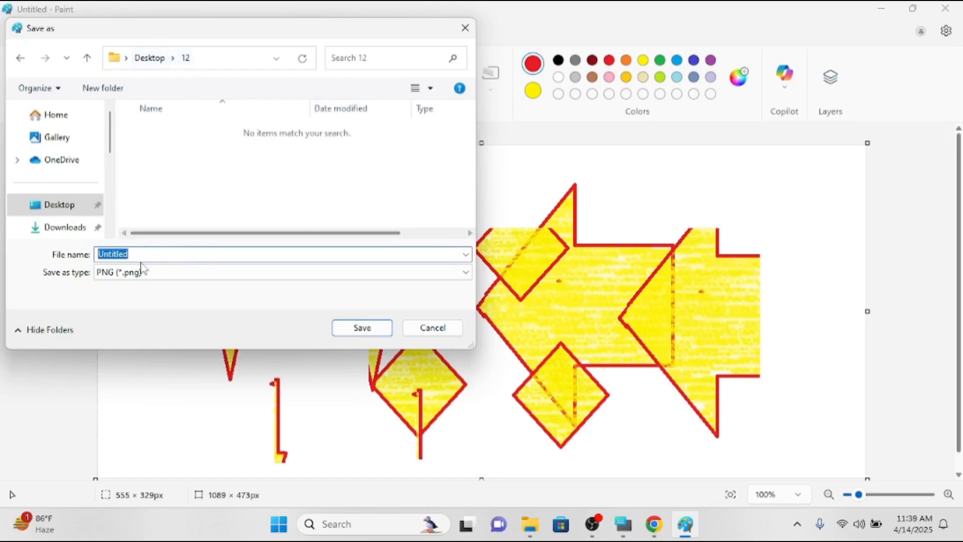
Save the drawing as 'apnie' with PNG file type in folder 12, then minimize Paint.
text(apnie)
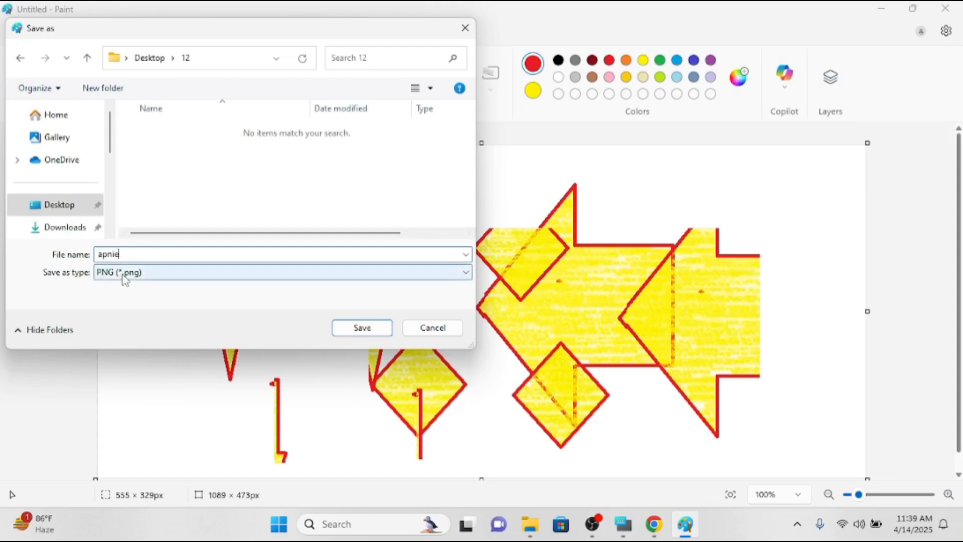
click(181, 275)
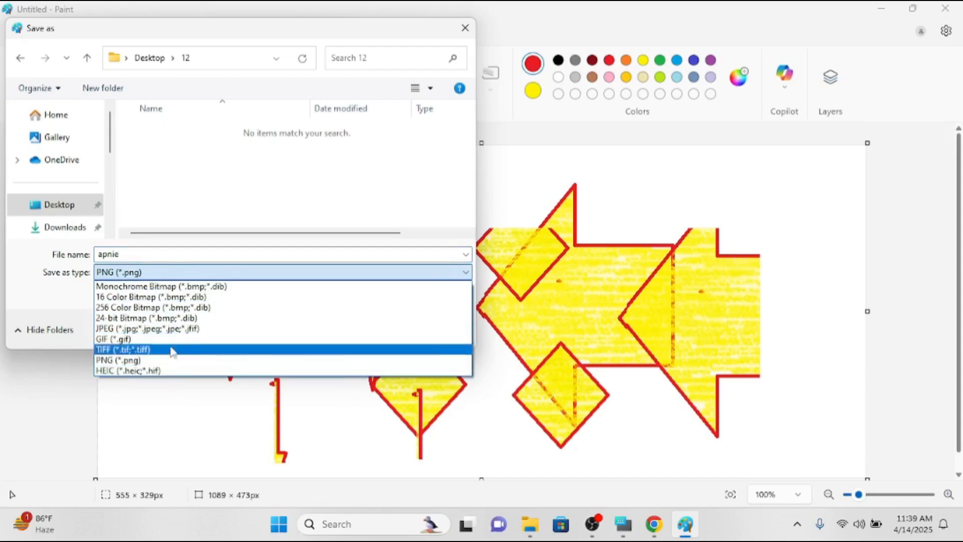
click(177, 275)
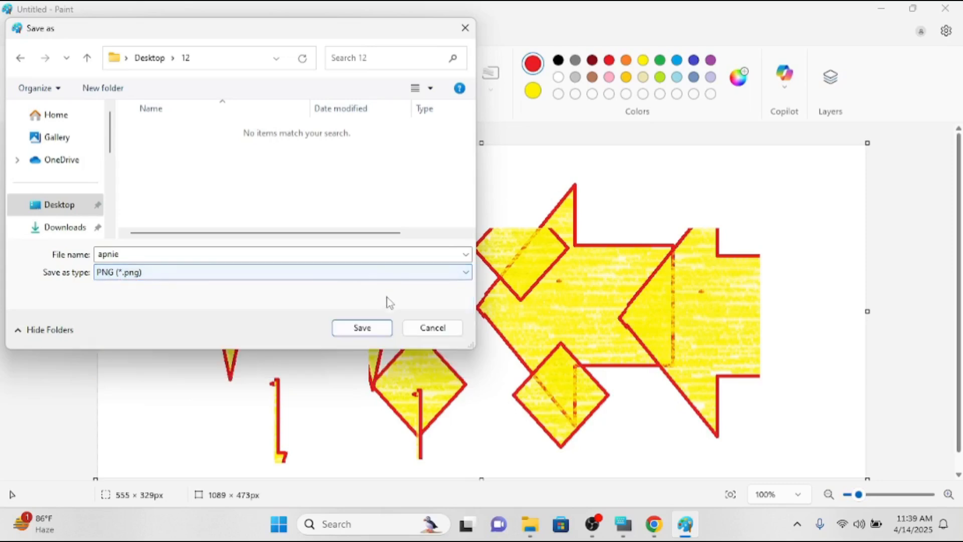
click(373, 329)
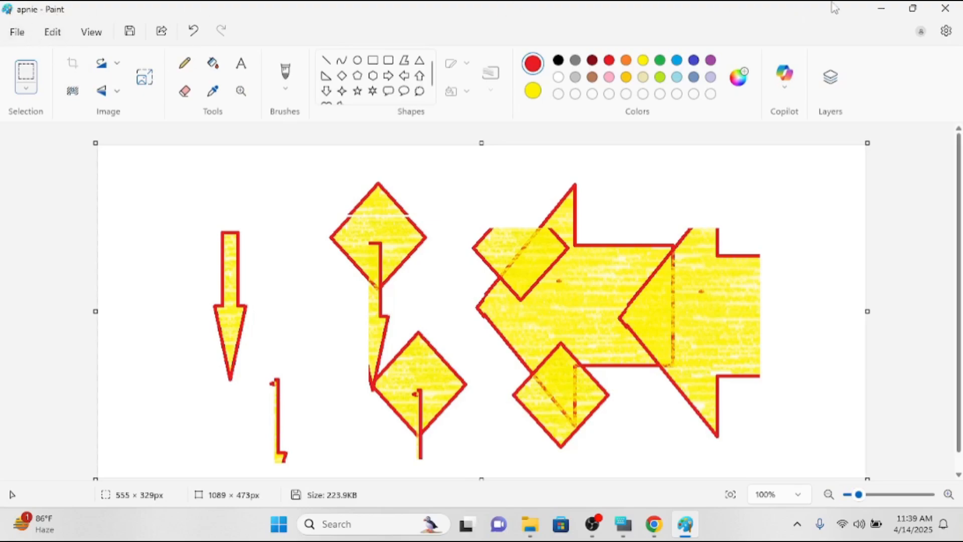
click(882, 8)
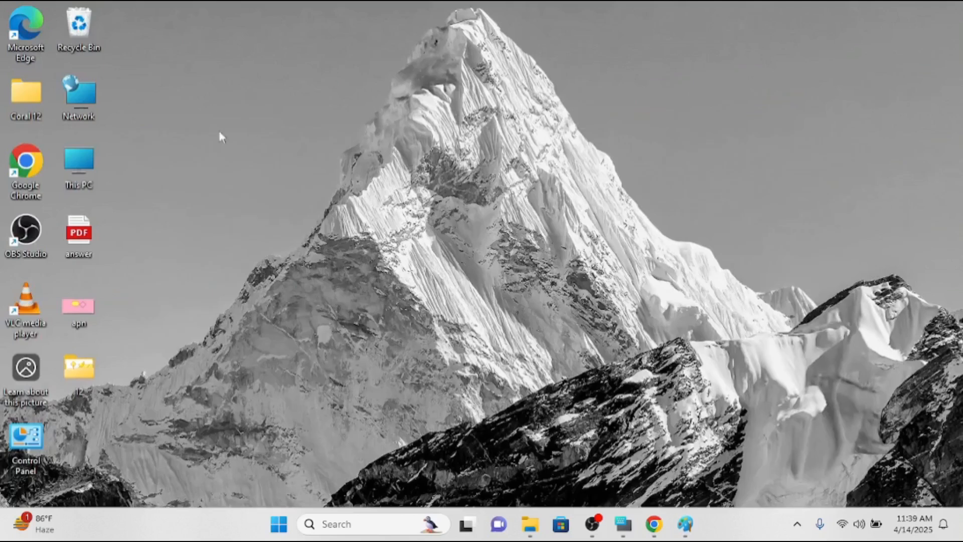
Open folder 12 on the desktop to confirm apnie is there, then close Paint.
click(93, 363)
double_click(93, 368)
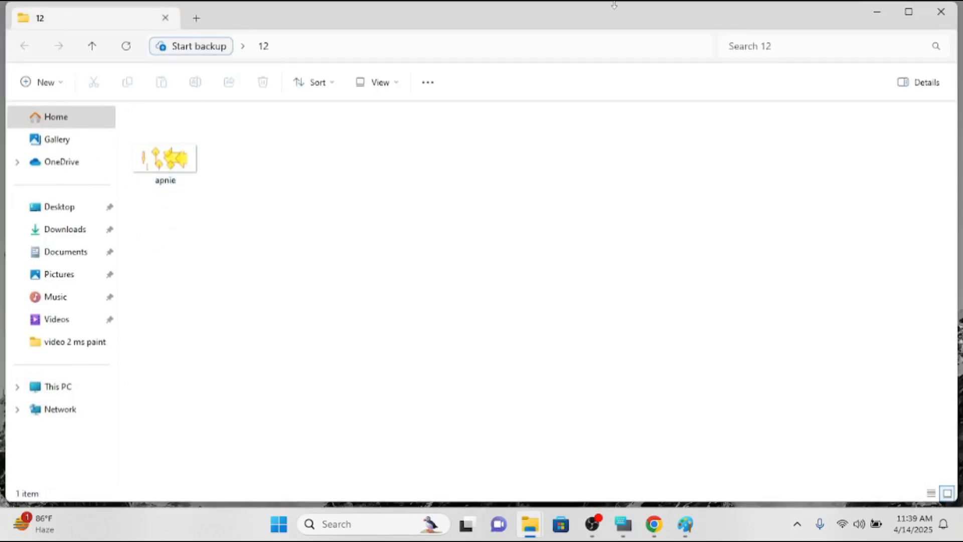
click(871, 10)
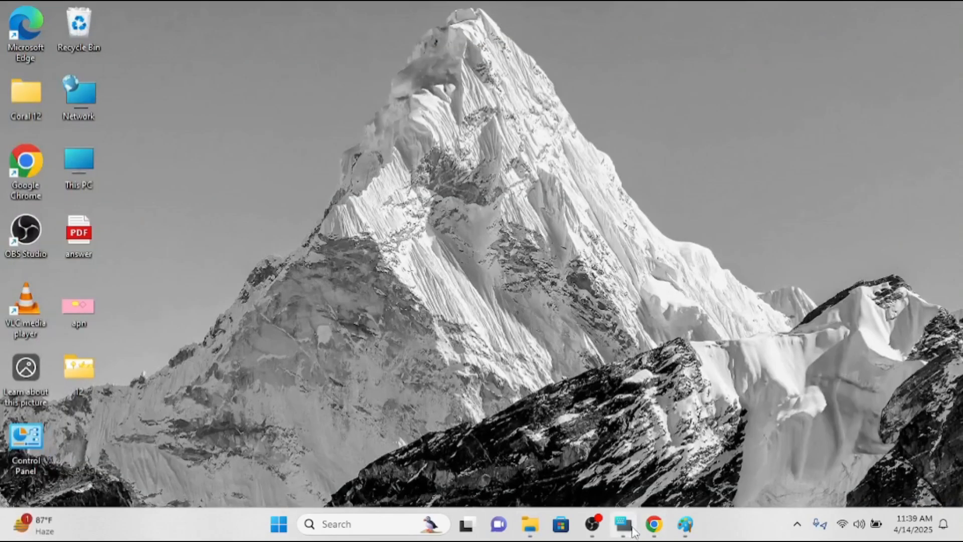
click(685, 523)
click(946, 8)
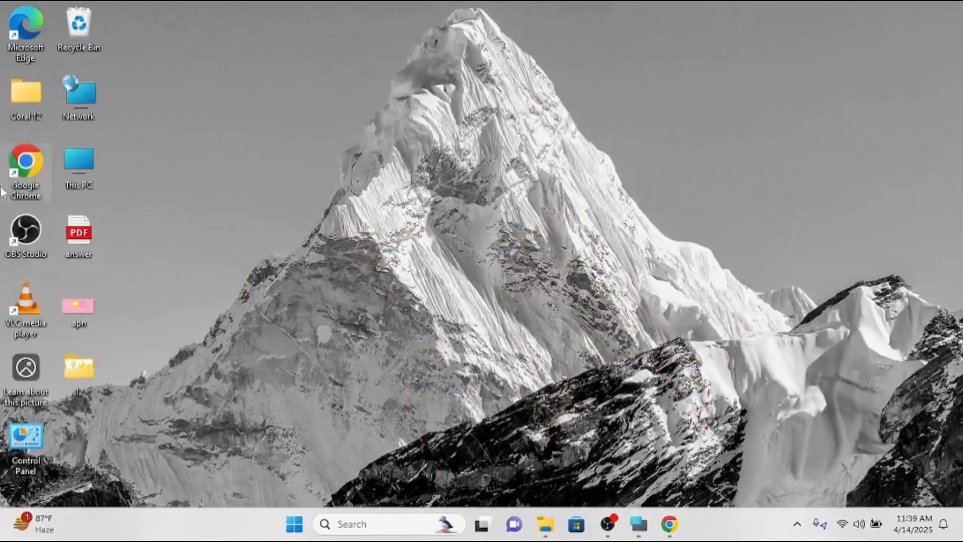
Relaunch Paint from the Run prompt and open apnie from the Desktop's 12 folder.
key(super+r)
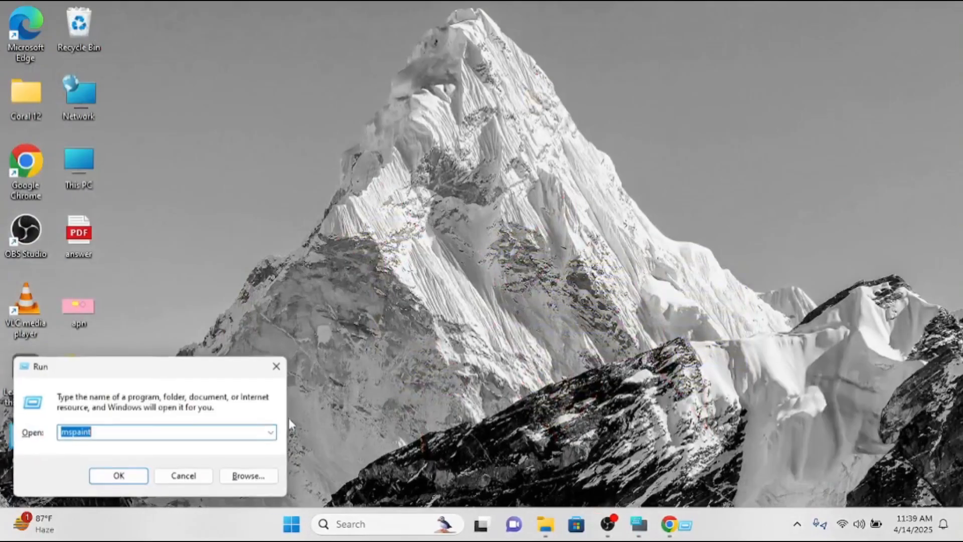
key(Return)
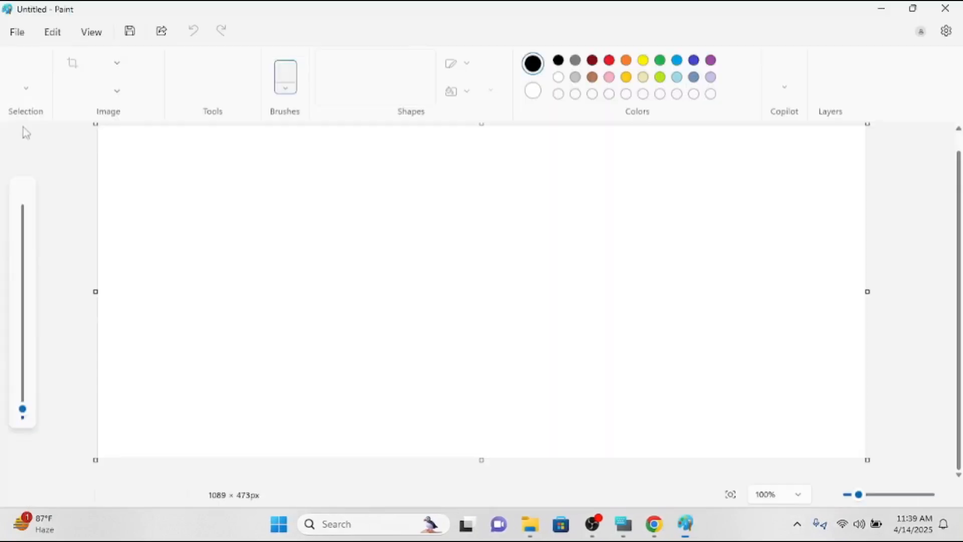
click(28, 40)
click(60, 86)
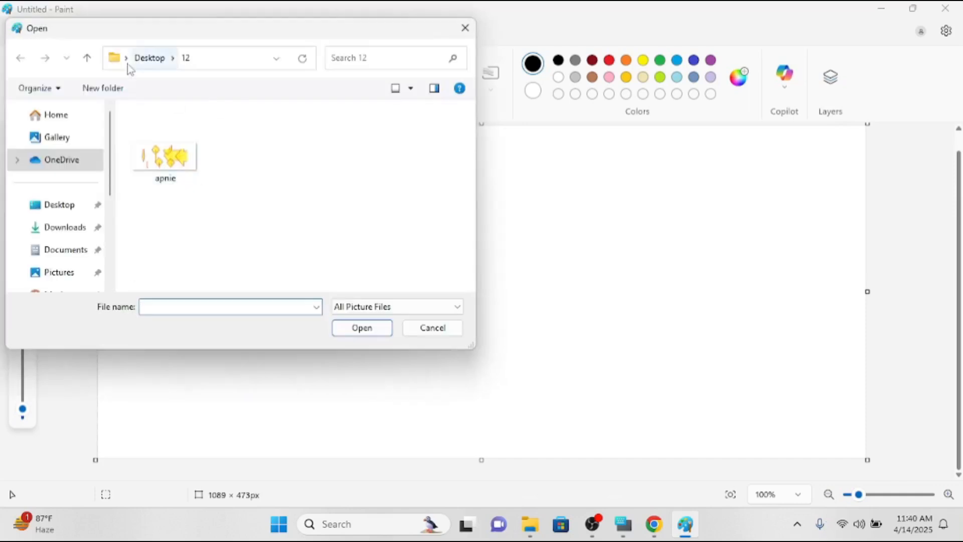
click(181, 144)
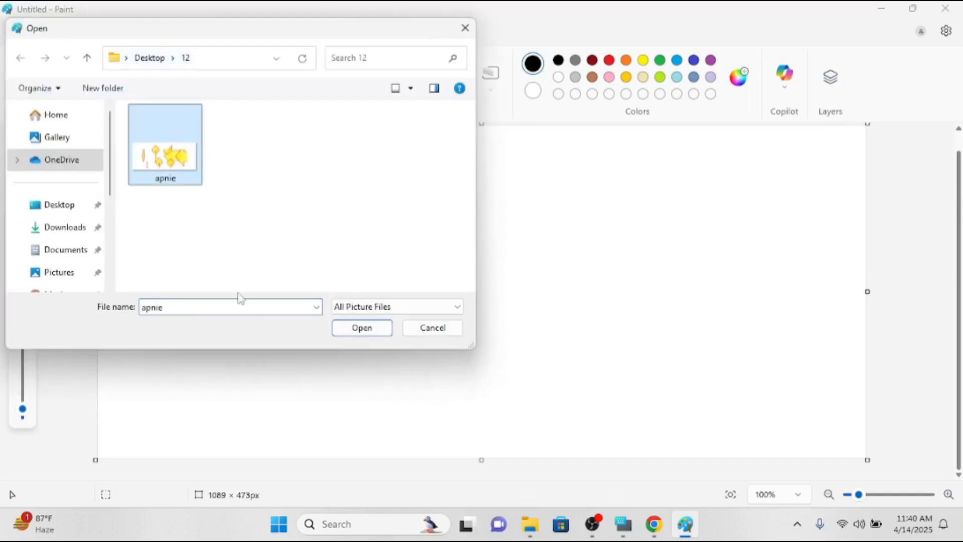
click(377, 328)
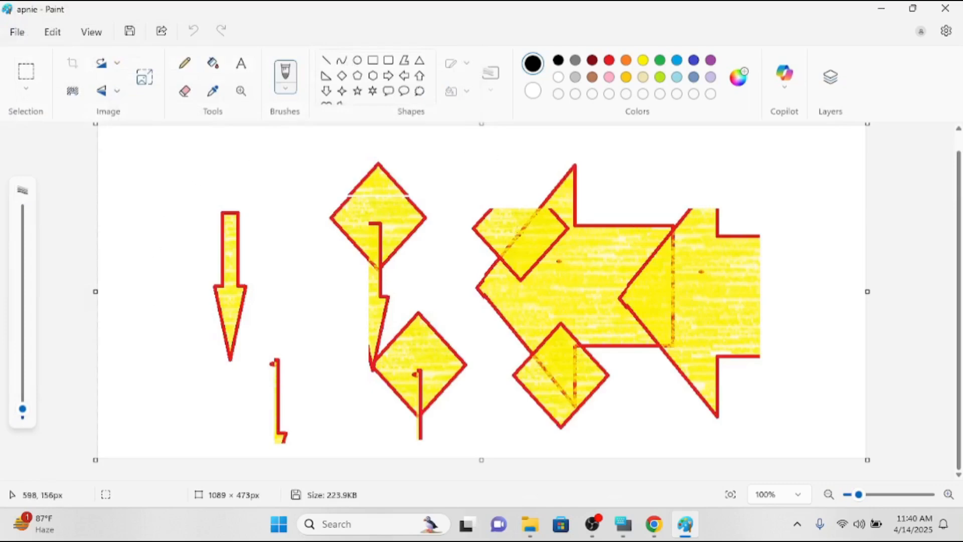
Scribble large black pencil loops across the yellow arrows and diamonds.
click(185, 63)
mouse_move(212, 181)
mouse_down()
mouse_move(450, 279)
mouse_move(252, 154)
mouse_move(549, 227)
mouse_move(315, 303)
mouse_move(627, 225)
mouse_move(707, 424)
mouse_move(694, 281)
mouse_move(702, 397)
mouse_up()
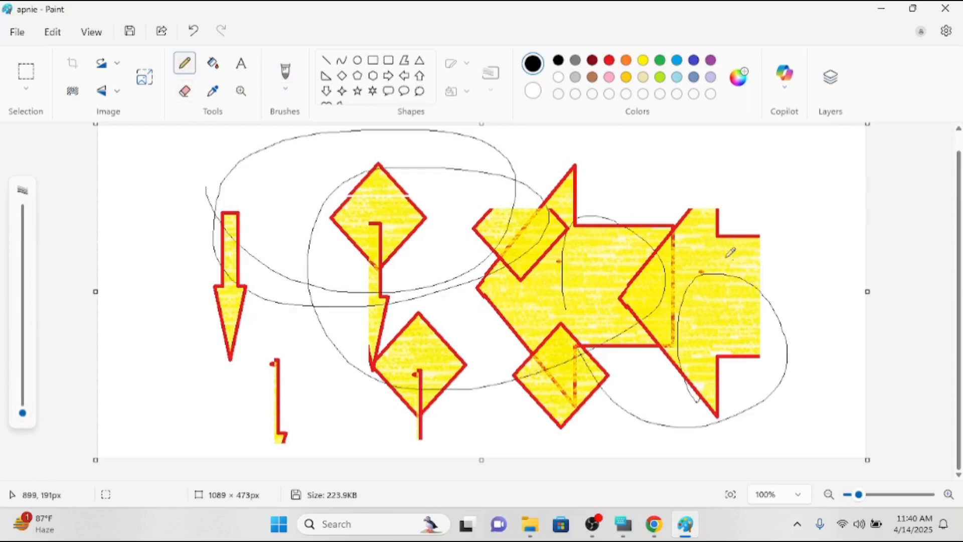
click(12, 34)
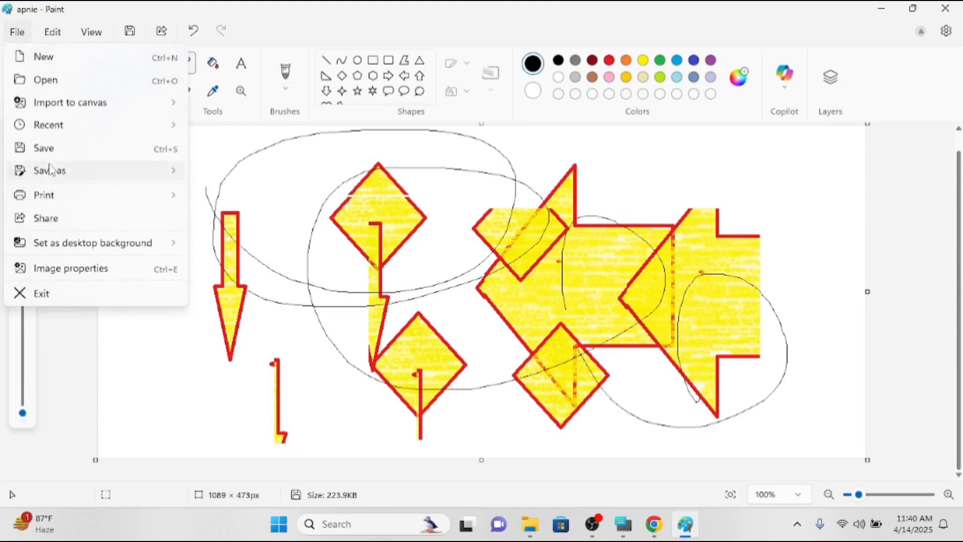
Save the scribbled changes to apnie, then save a PNG copy named '789' on the Desktop.
click(49, 148)
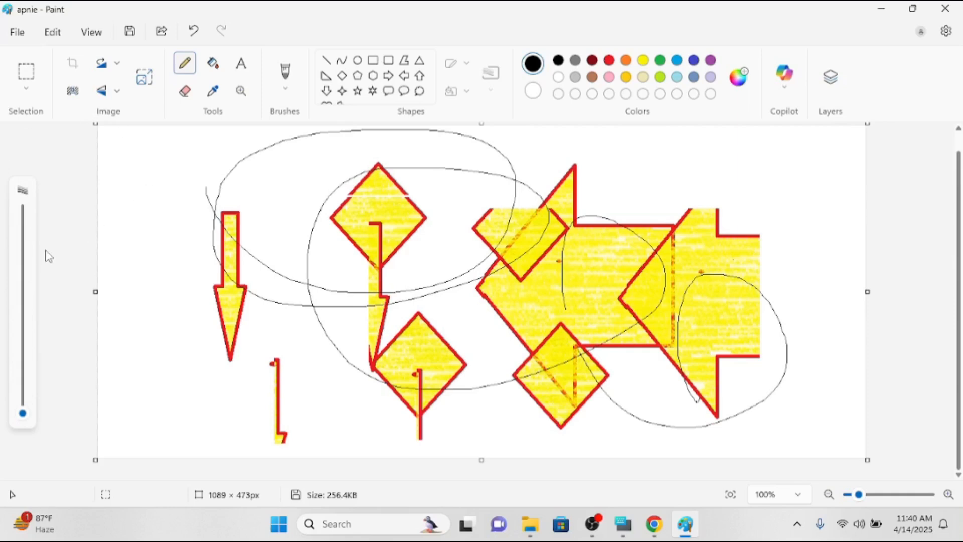
click(17, 33)
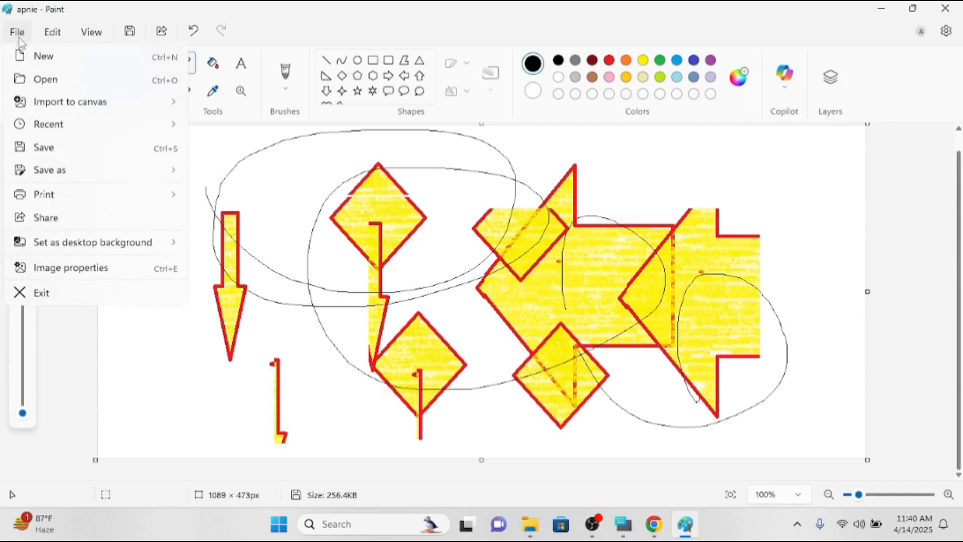
mouse_move(75, 178)
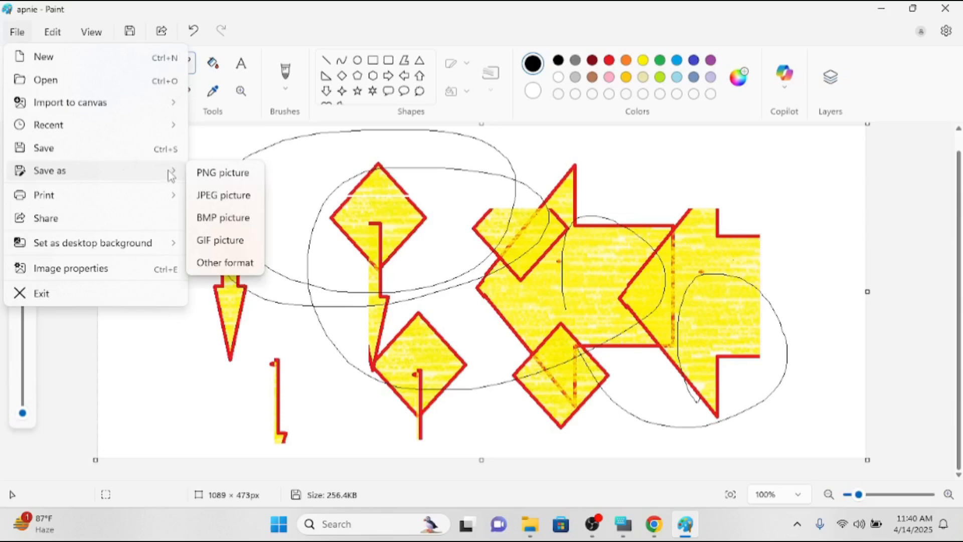
click(204, 173)
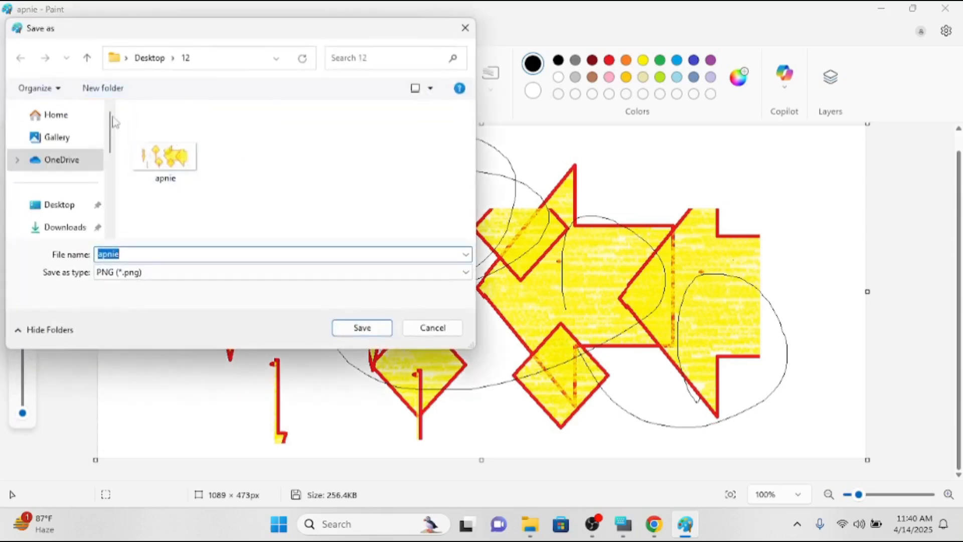
click(66, 205)
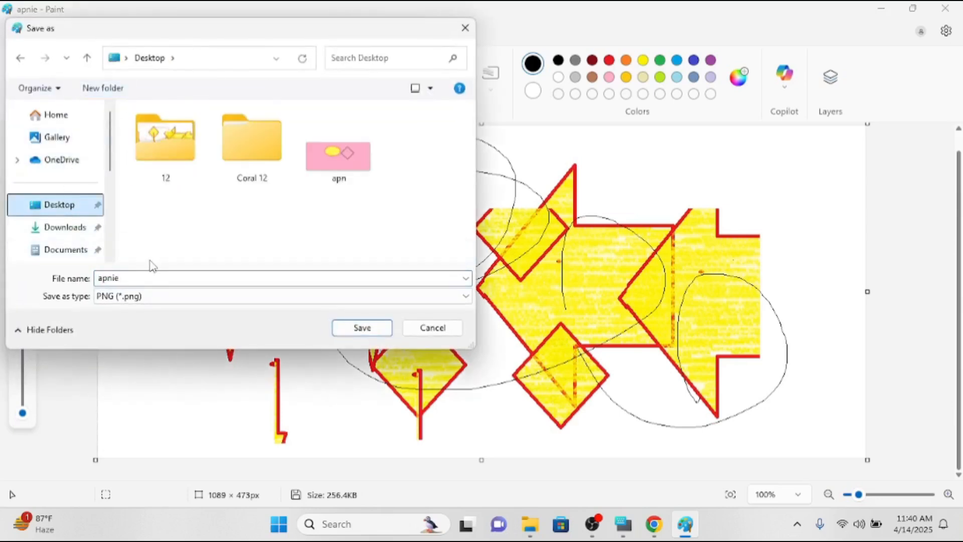
double_click(141, 278)
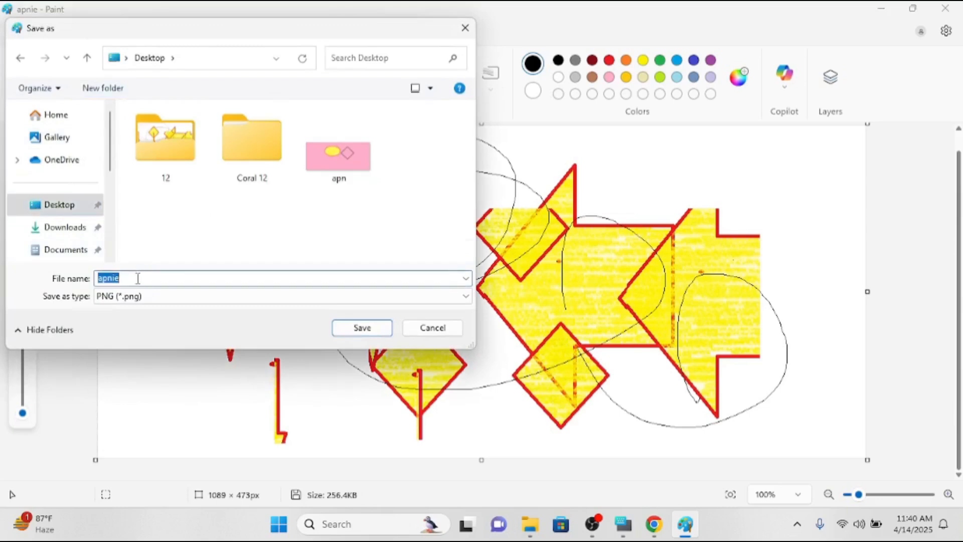
text(789)
key(Return)
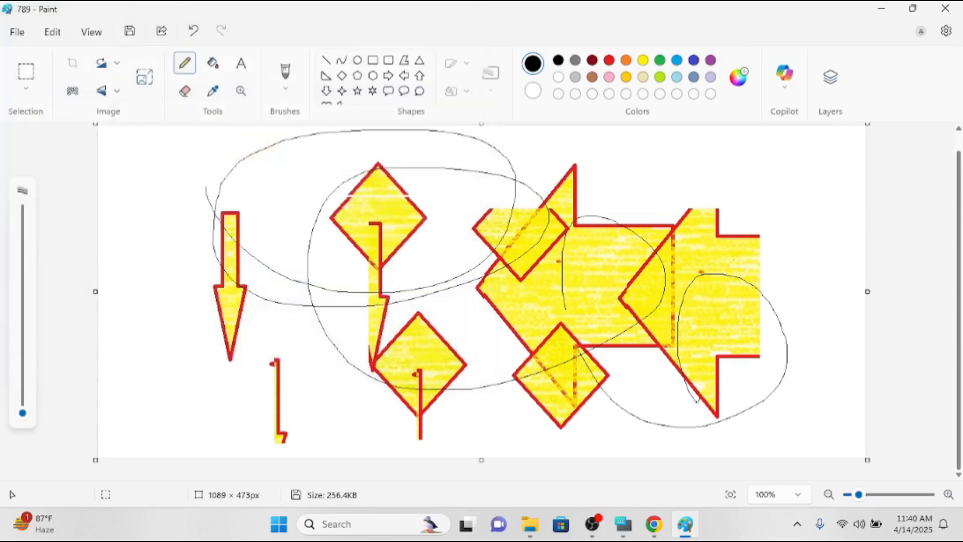
Open apnie from folder 12 to check the scribbles, close it, then open 789 from the desktop.
click(891, 9)
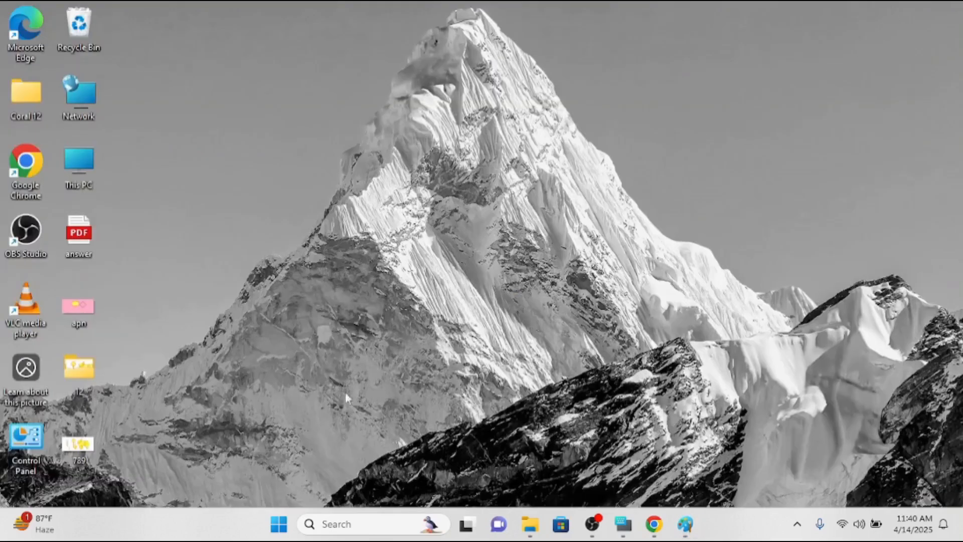
double_click(74, 382)
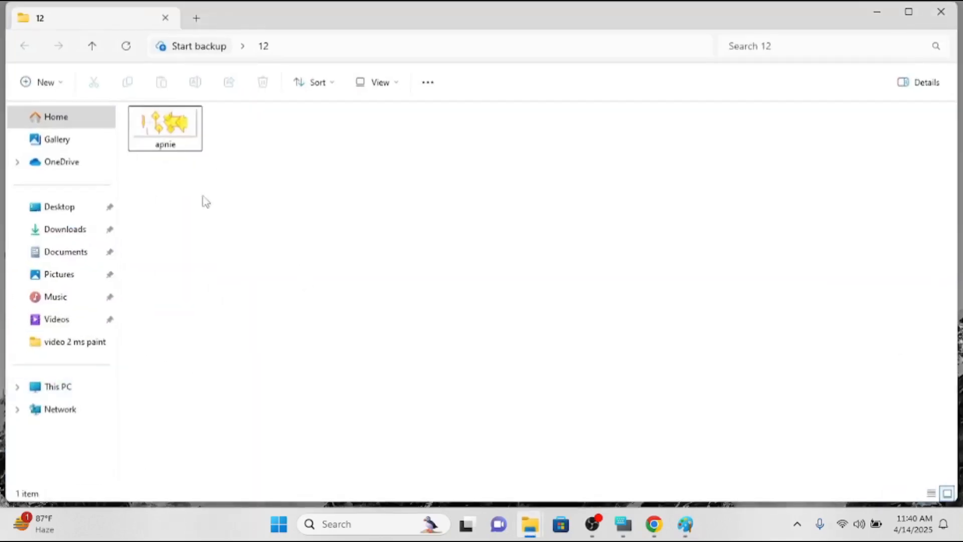
double_click(189, 131)
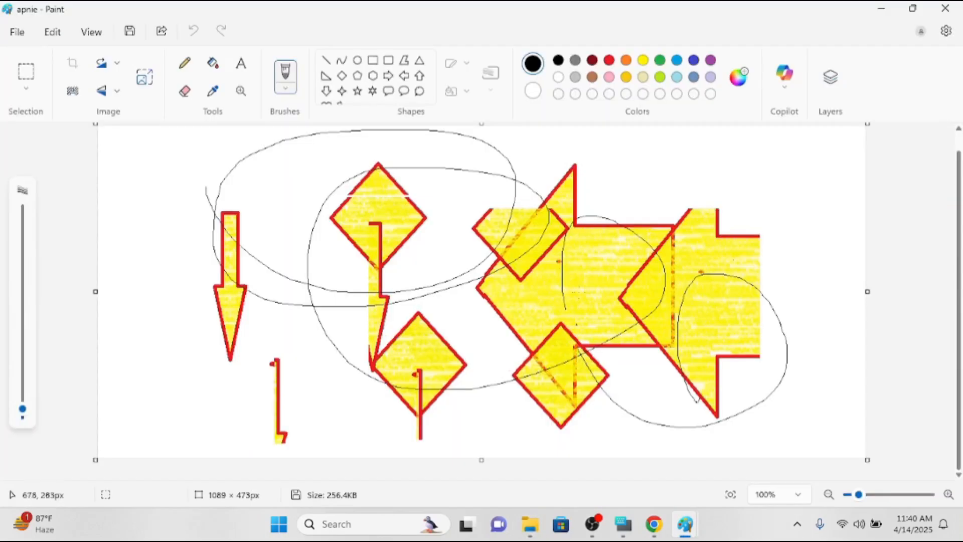
click(945, 8)
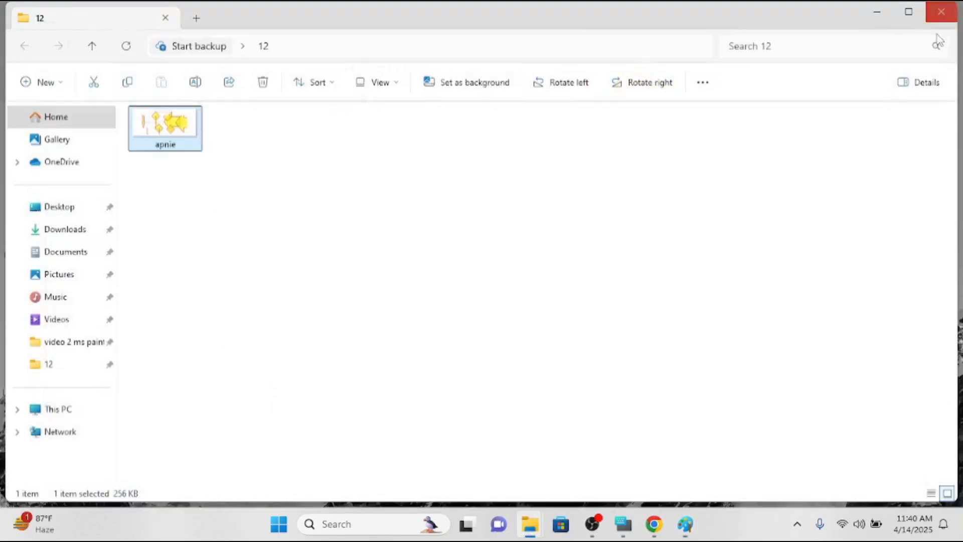
click(943, 12)
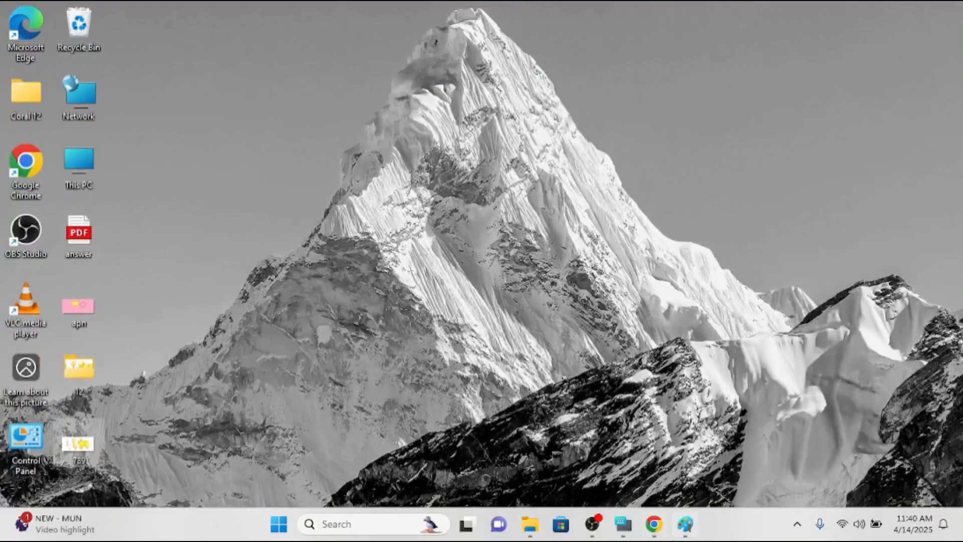
double_click(77, 444)
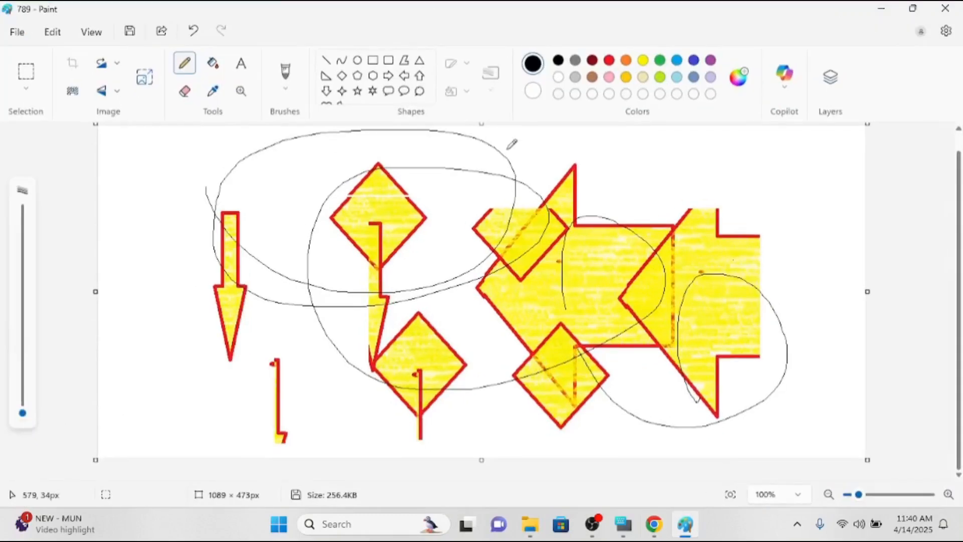